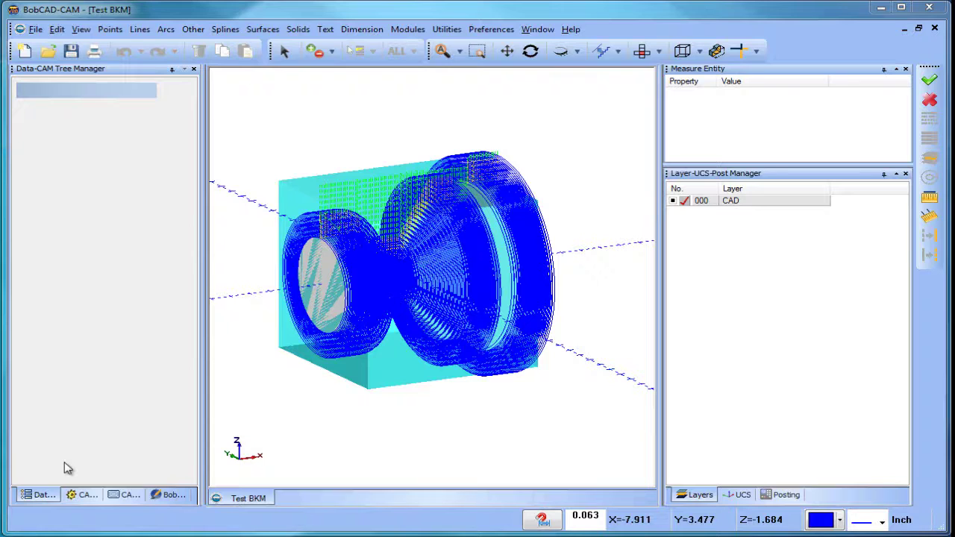
Blank the toolpath of the 4 Axis Rotary feature and the milling stock so only the part model is displayed
drag(537, 272, 498, 288)
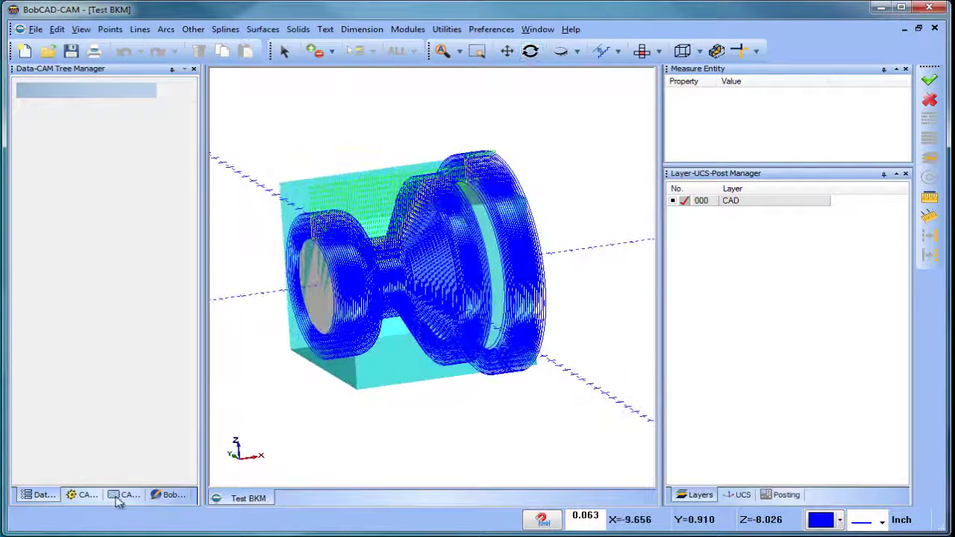
click(119, 501)
right_click(97, 179)
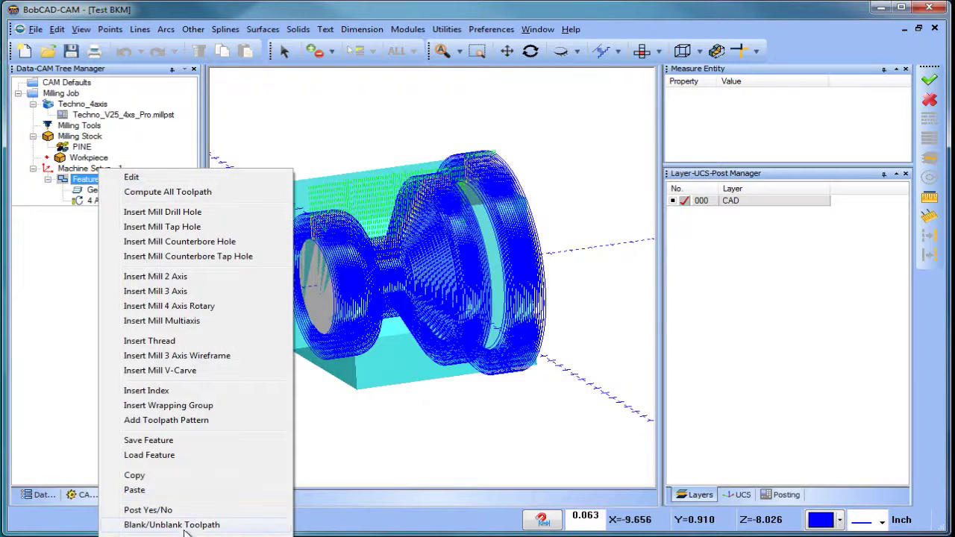
click(202, 526)
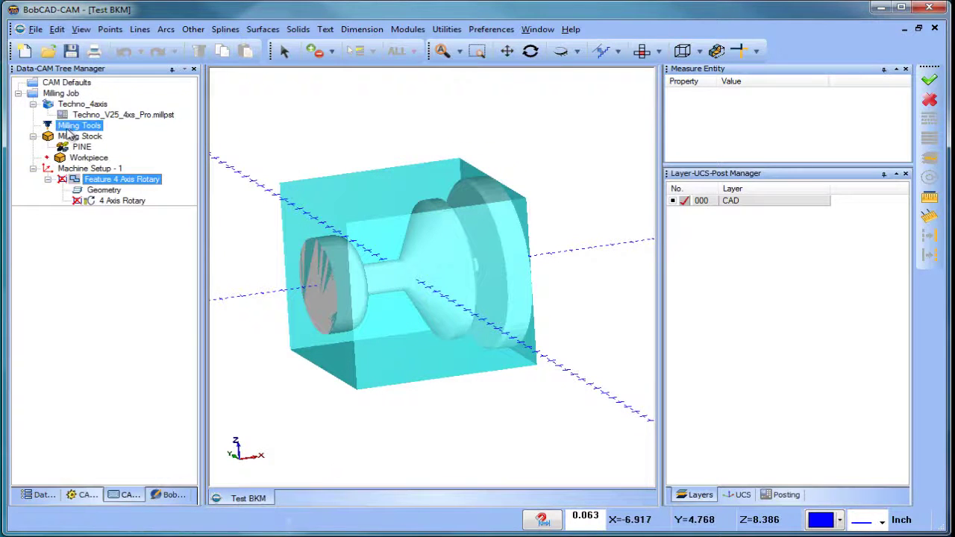
click(88, 138)
right_click(93, 144)
click(159, 199)
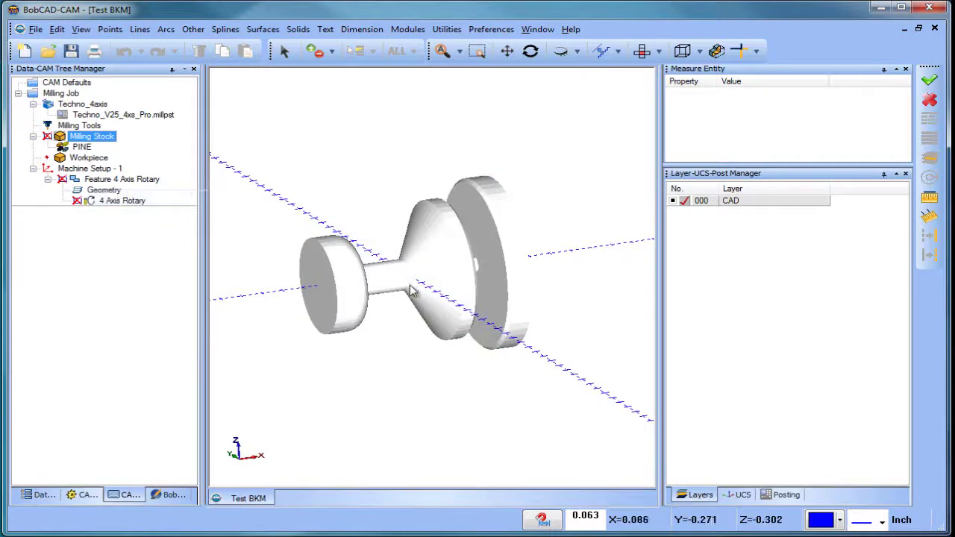
middle_drag(448, 269, 433, 298)
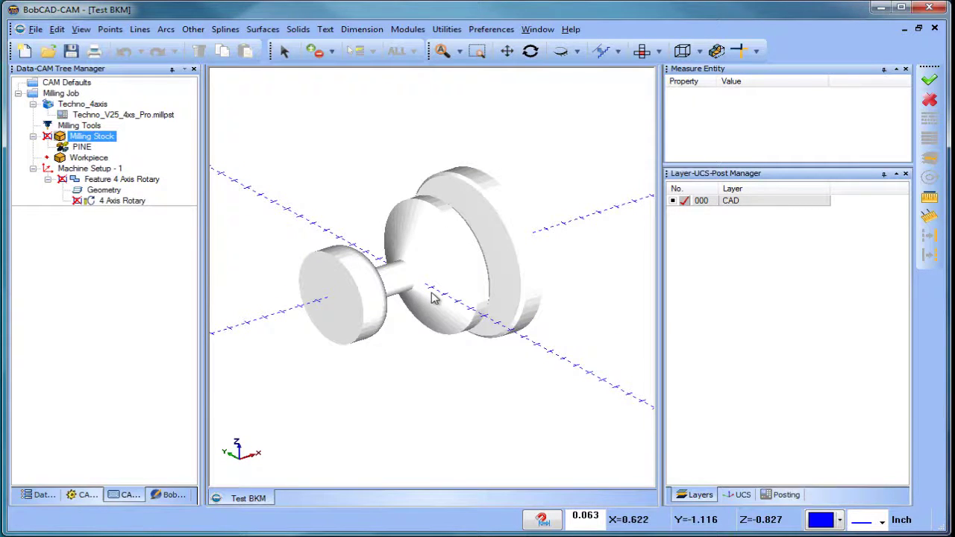
click(128, 116)
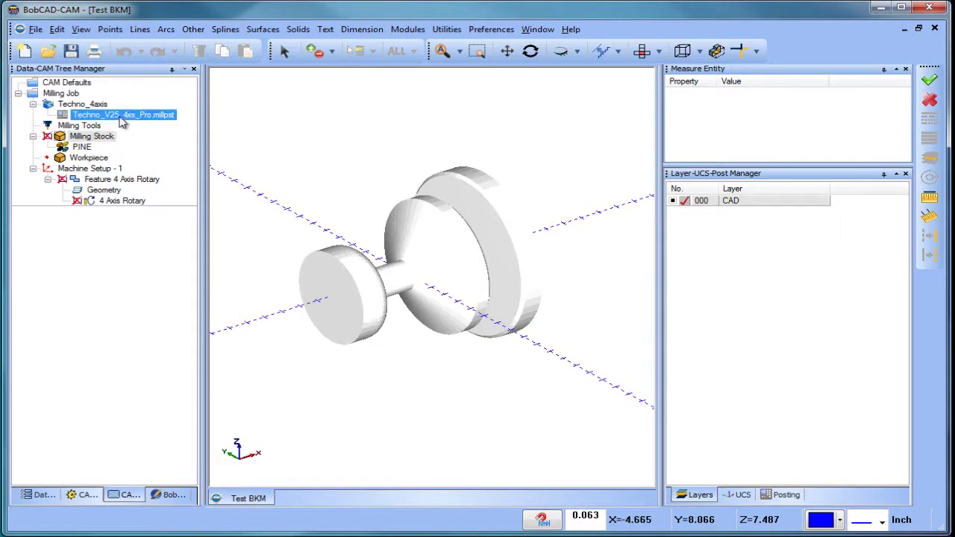
drag(122, 122, 441, 256)
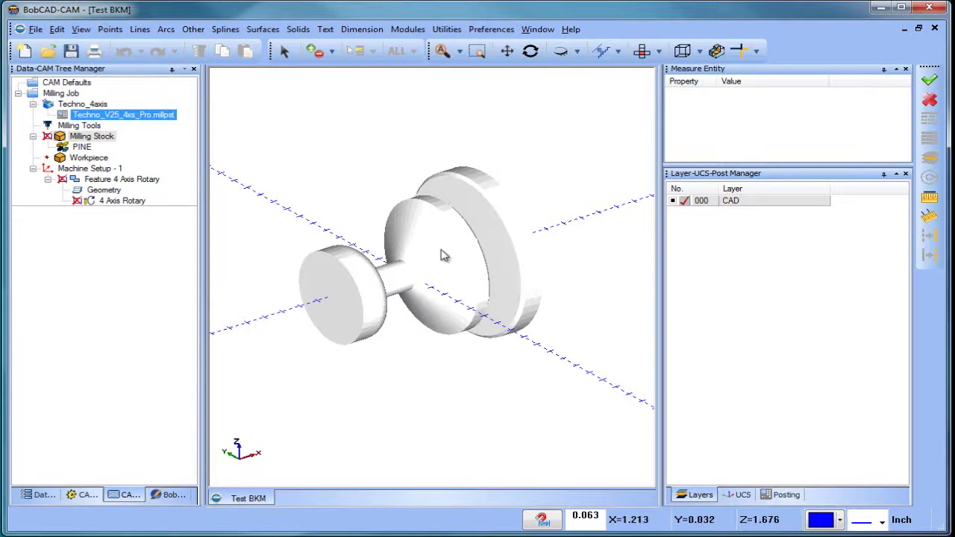
middle_drag(441, 256, 440, 287)
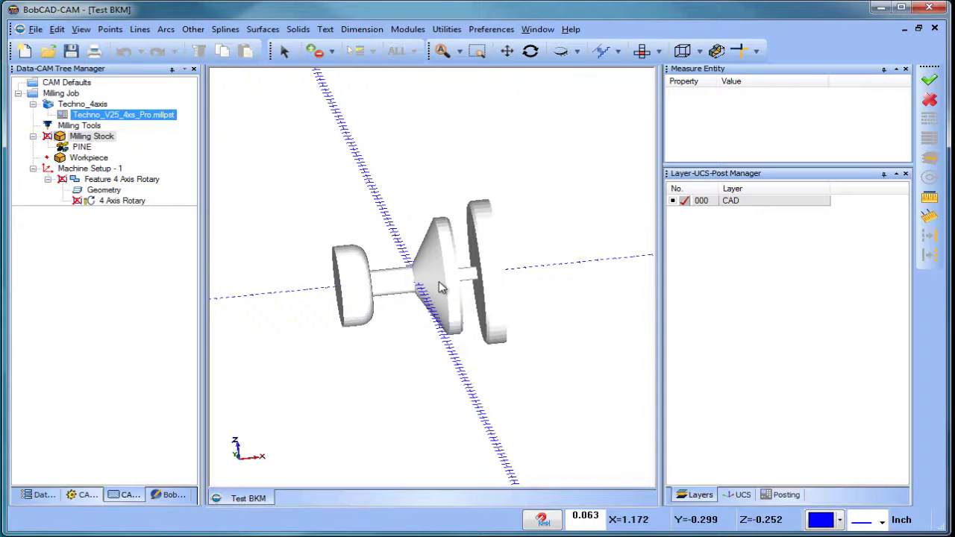
middle_drag(426, 324, 441, 276)
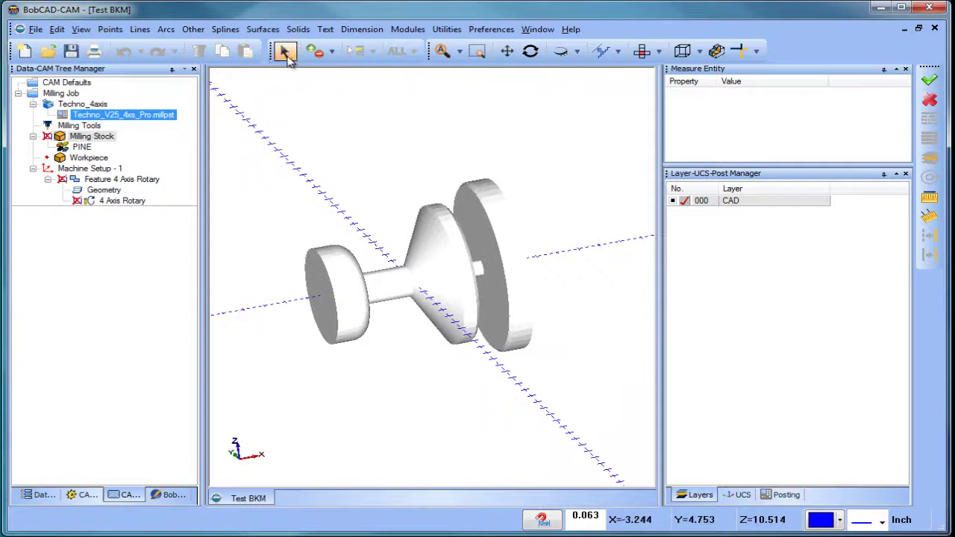
Change the colour of the solid part model to orange and end the selection
click(284, 51)
click(483, 236)
right_click(348, 142)
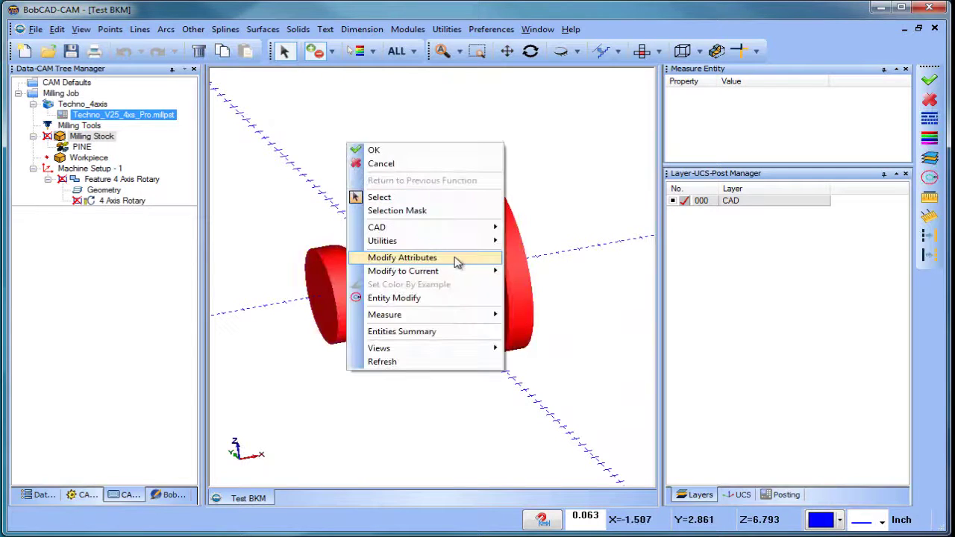
mouse_move(457, 259)
click(523, 258)
click(484, 320)
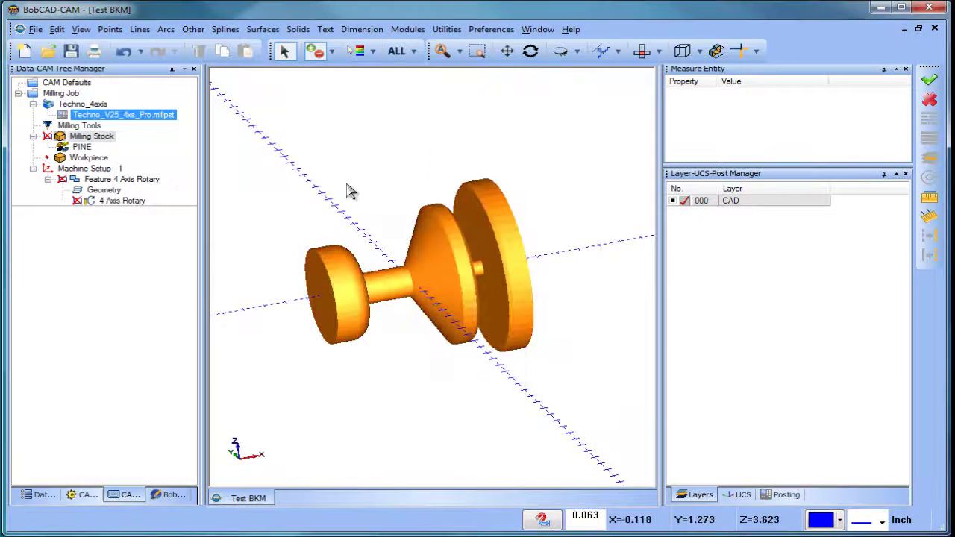
right_click(348, 184)
click(379, 201)
Unblank the milling stock so it is displayed around the orange part again
click(91, 137)
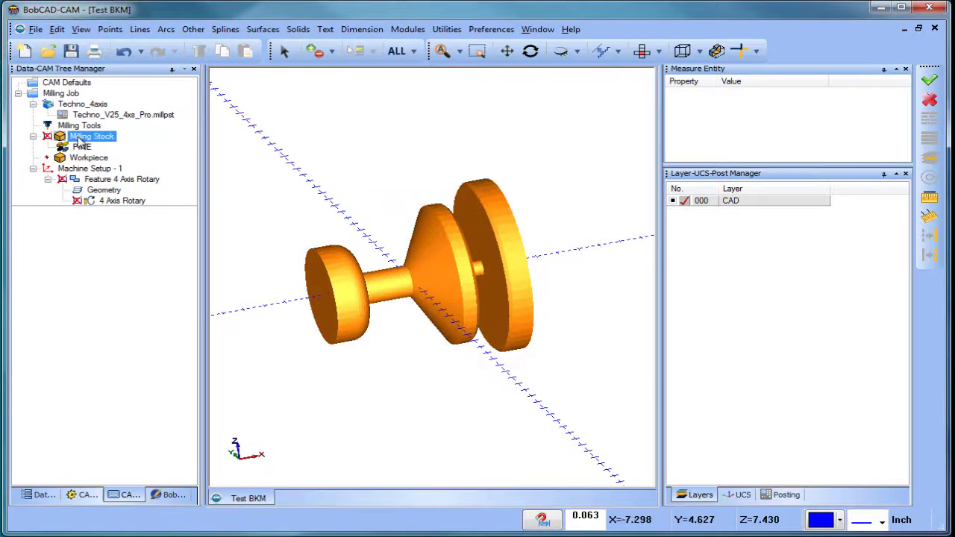
right_click(91, 136)
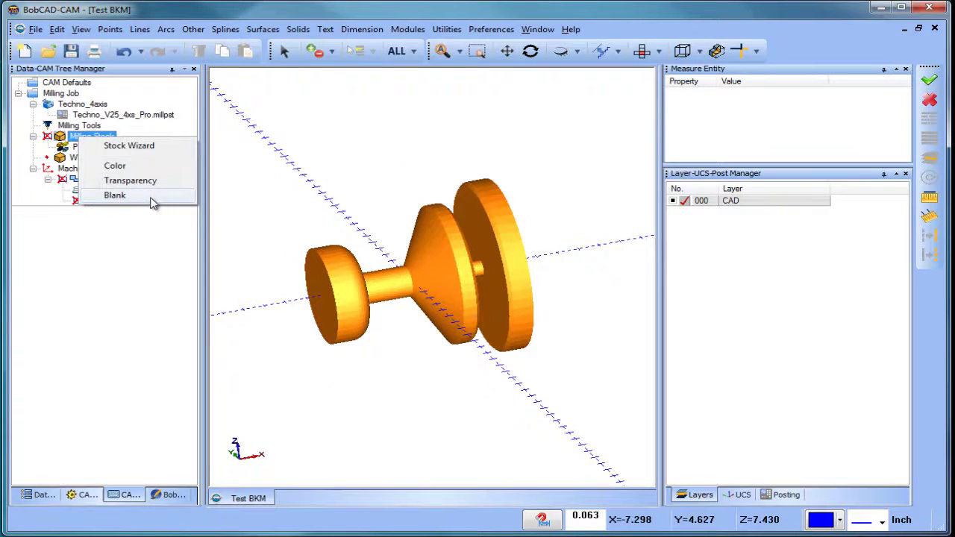
click(115, 195)
mouse_move(405, 315)
middle_down()
mouse_move(473, 311)
mouse_move(469, 296)
mouse_move(401, 308)
middle_up()
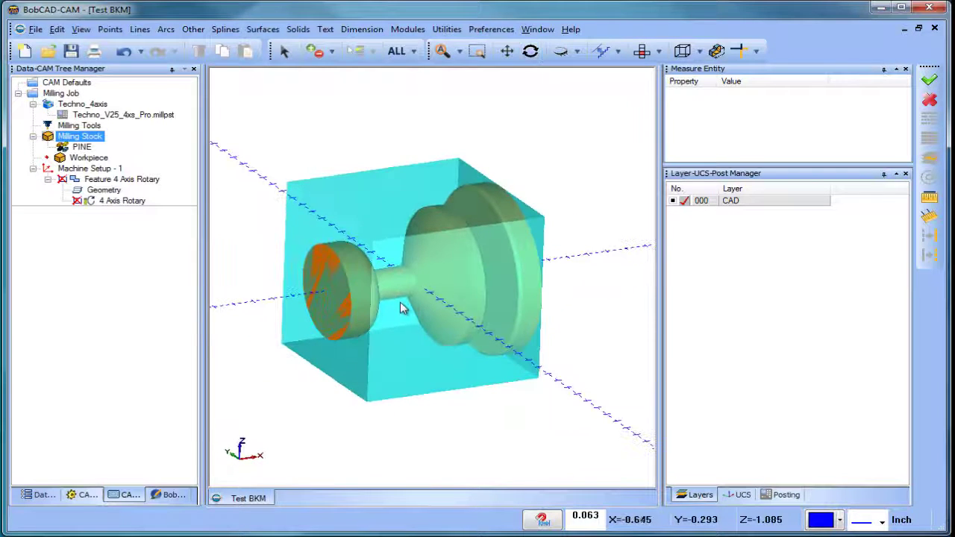
Examine the 4 Axis Rotary operation's toolpath against the part and stock in the front view and in 3D
click(101, 201)
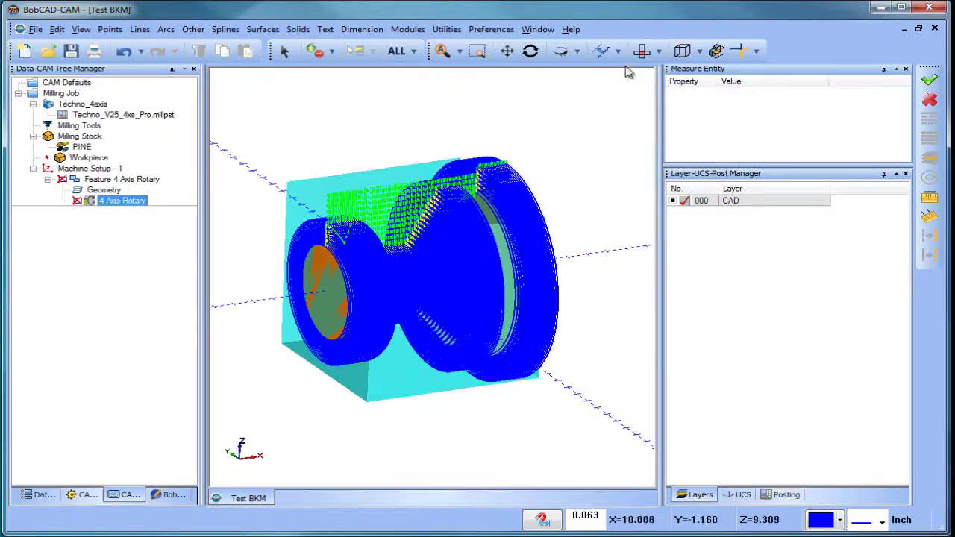
click(646, 50)
click(663, 82)
scroll(439, 220, up, 6)
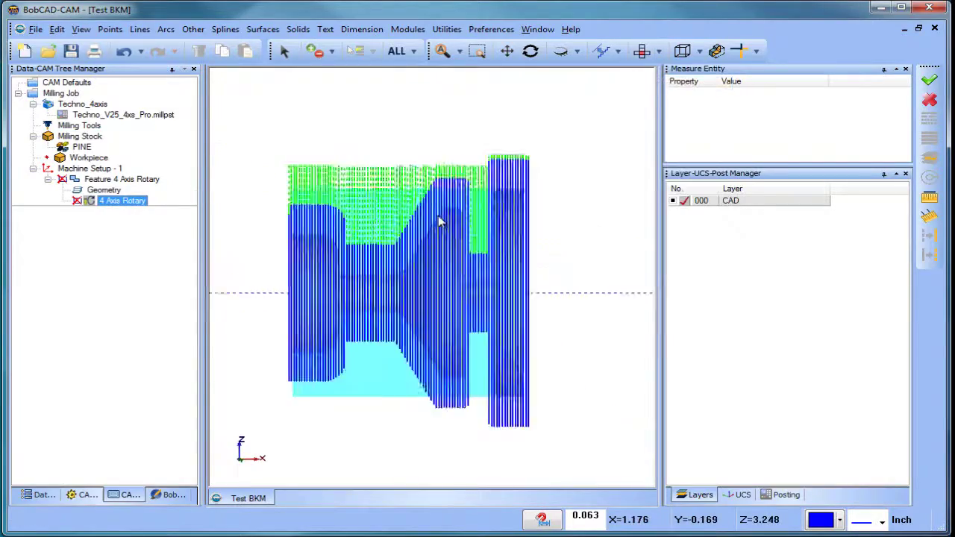
middle_drag(458, 196, 424, 255)
scroll(422, 254, down, 6)
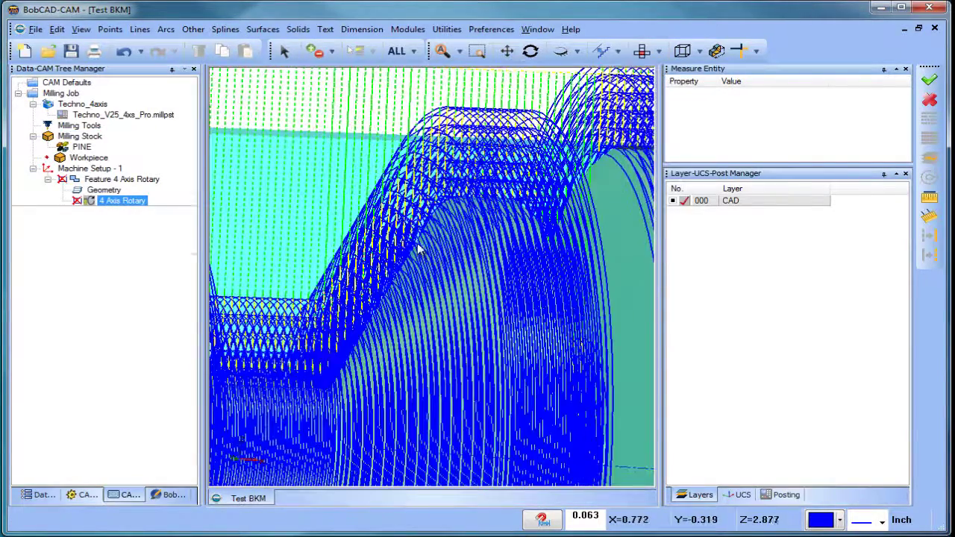
click(659, 50)
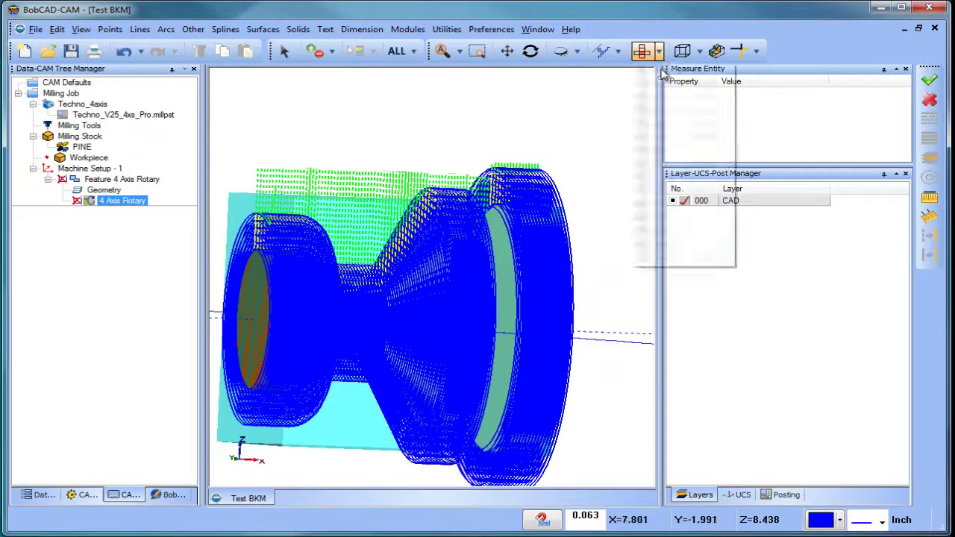
click(661, 81)
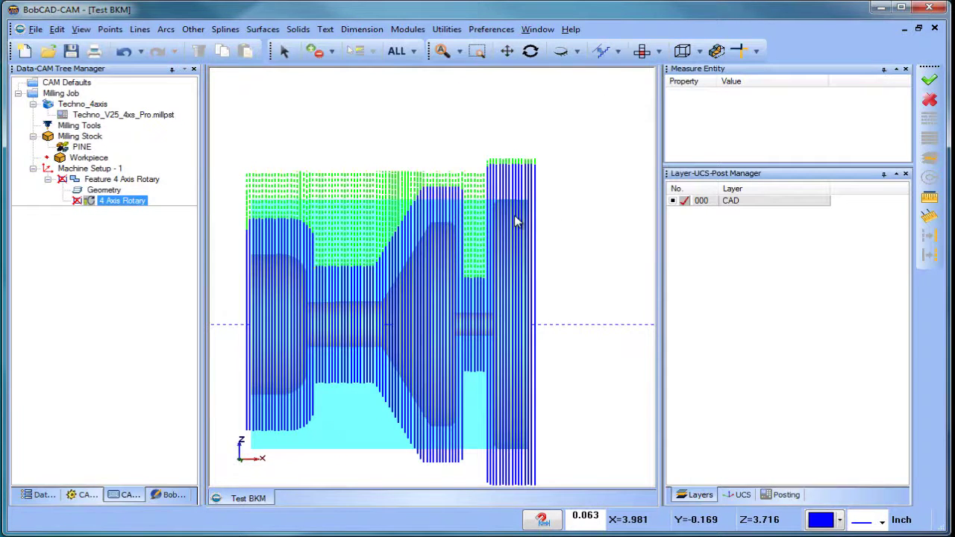
Review the cut pattern and the roughing pass number and spacing in the 4 Axis Rotary feature's settings
click(112, 179)
right_click(121, 179)
click(217, 177)
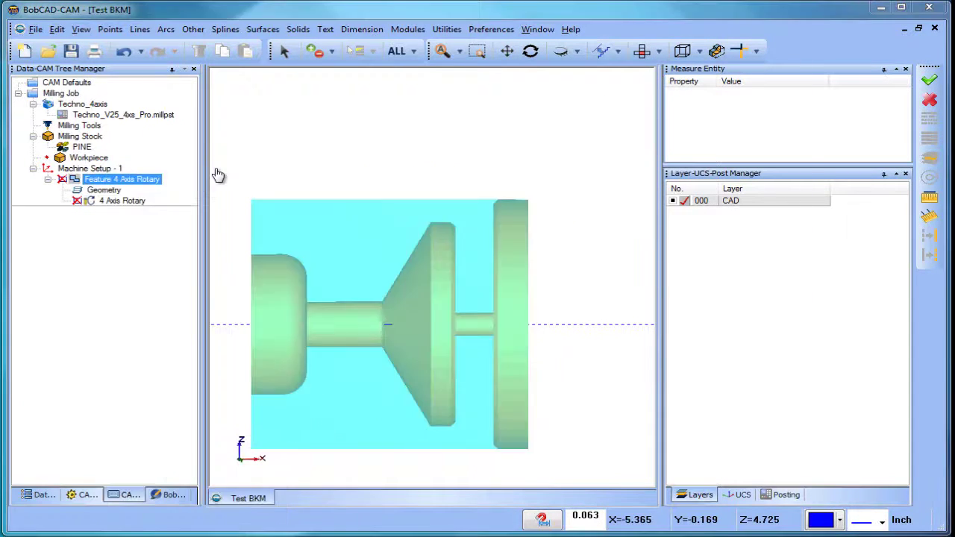
click(224, 144)
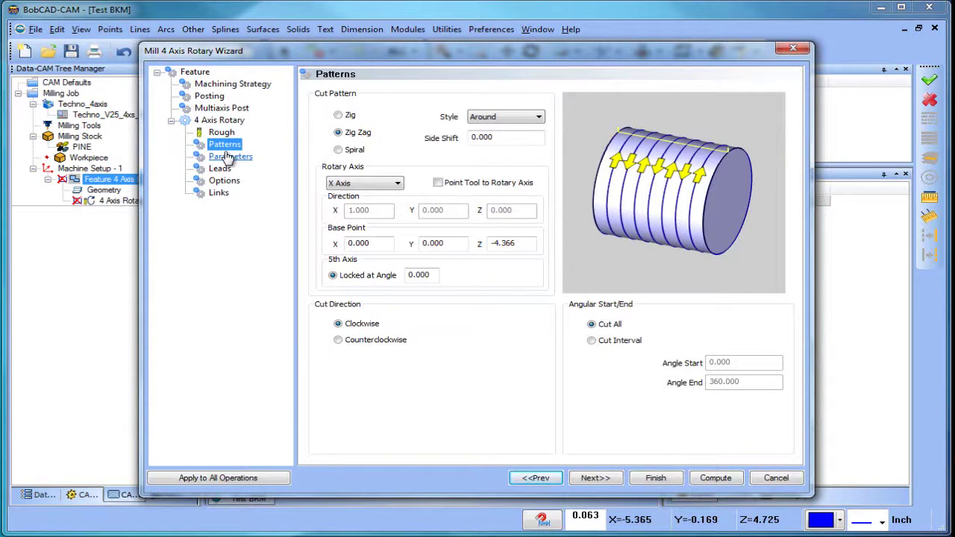
click(228, 156)
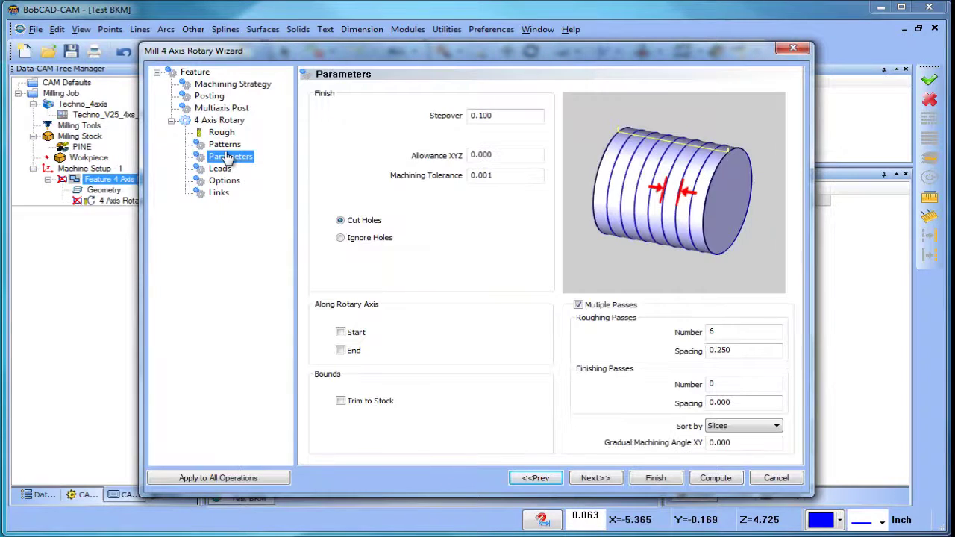
click(746, 332)
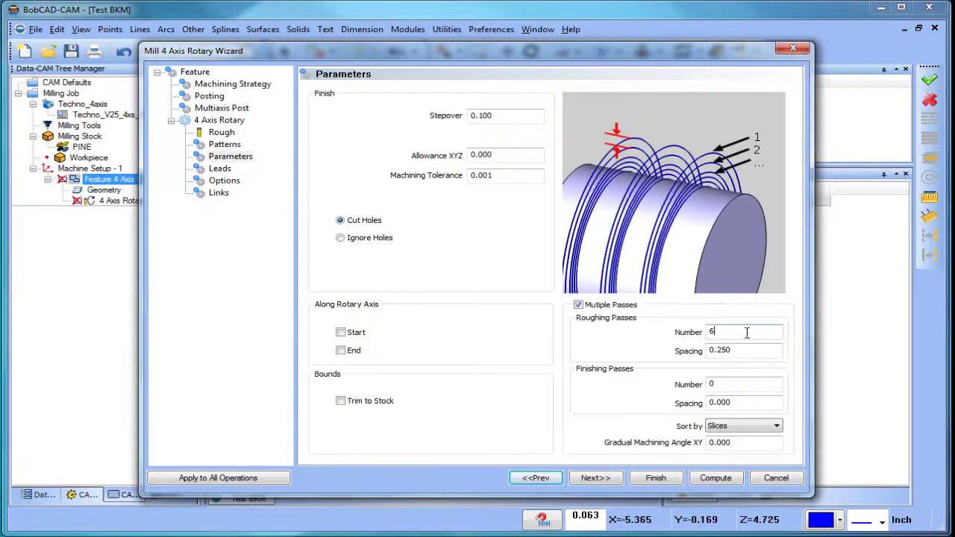
click(744, 353)
click(657, 478)
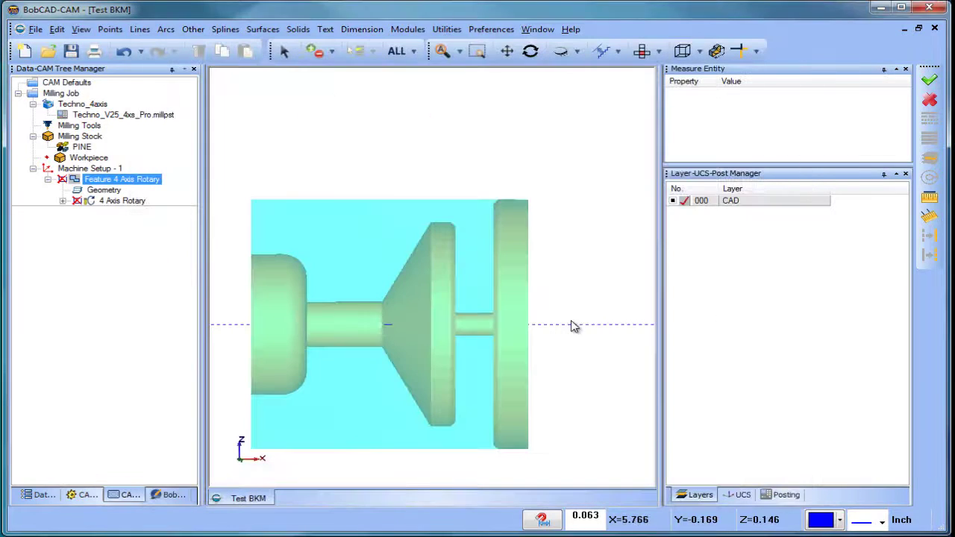
Inspect how the rotary passes cover the stock from the front and in 3D, and collapse the 4 Axis Rotary feature
click(112, 203)
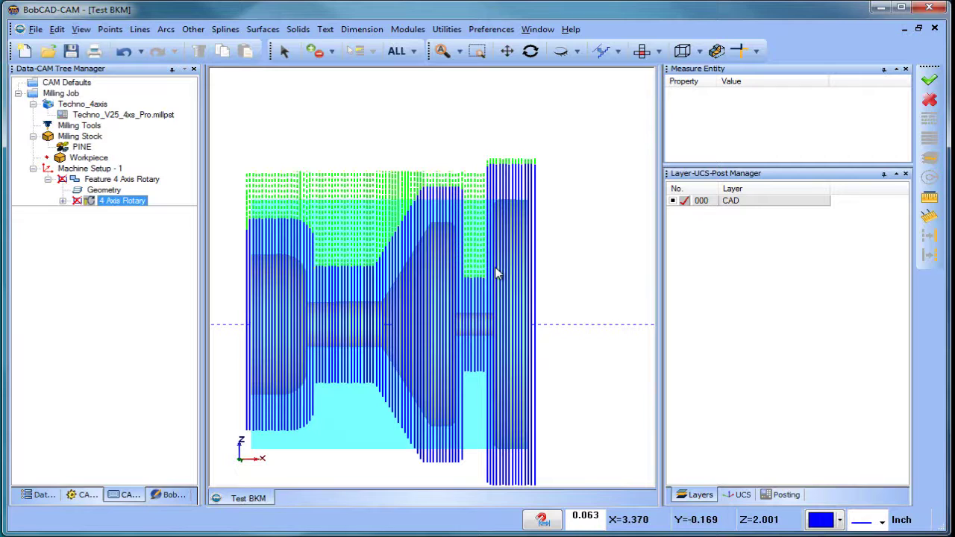
scroll(498, 274, down, 1)
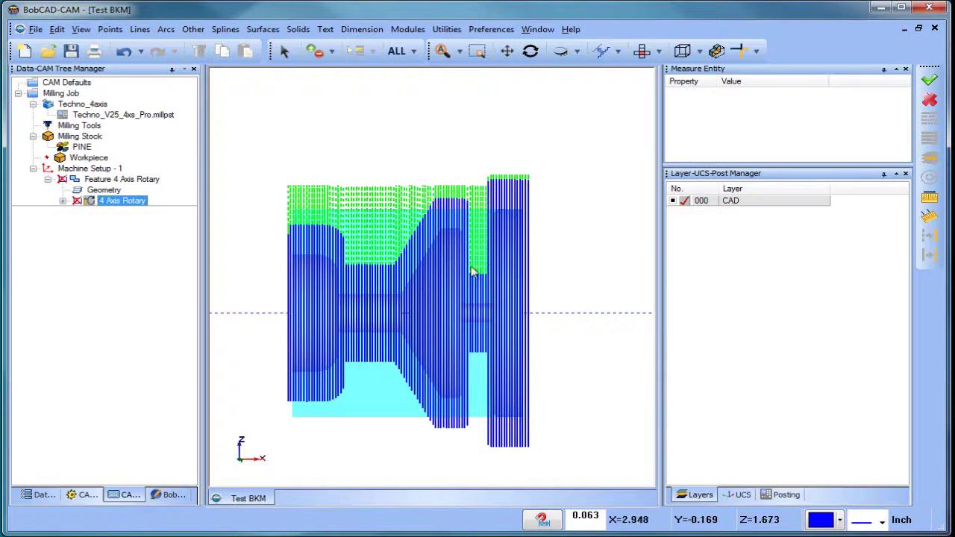
middle_drag(422, 321, 452, 313)
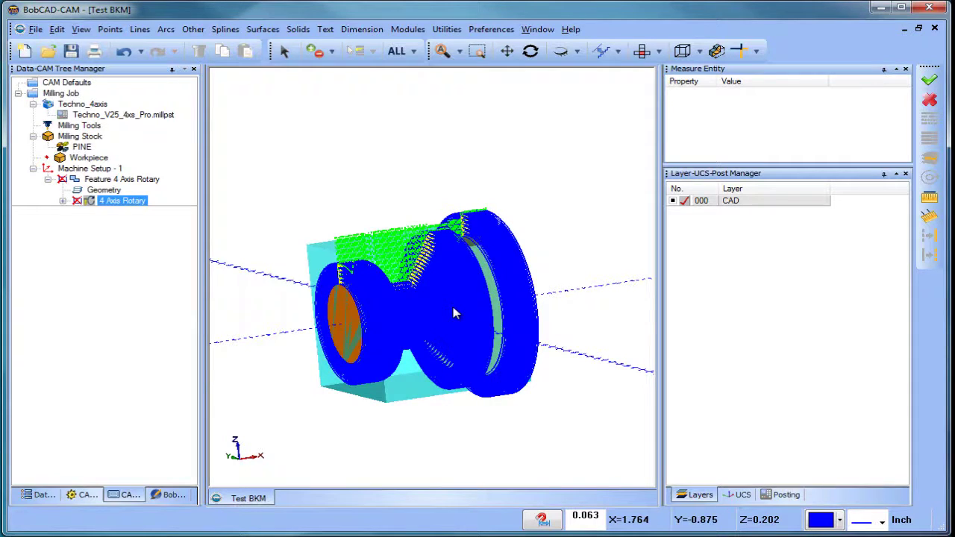
double_click(116, 181)
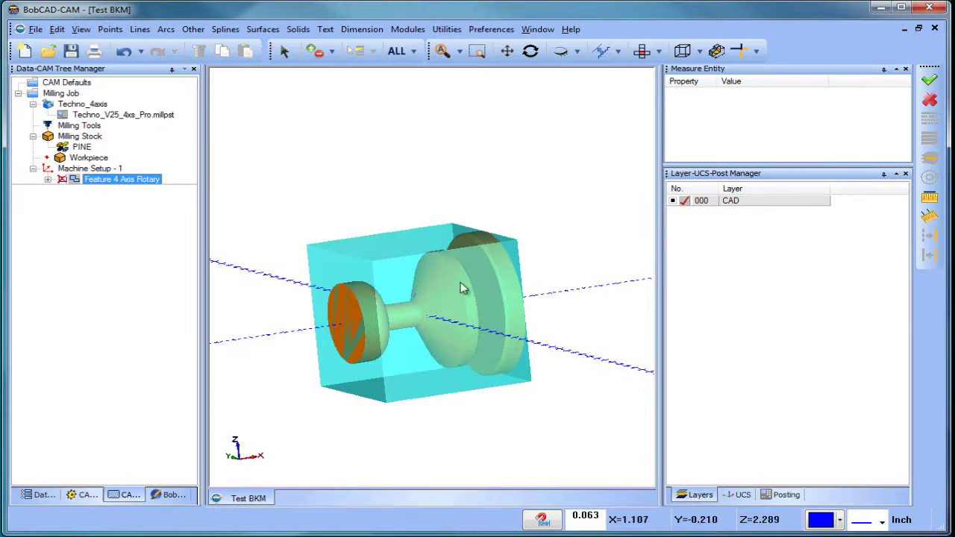
Show the part from the Right view and make Side (Y/Z) the active UCS
mouse_move(502, 312)
middle_down()
mouse_move(410, 313)
mouse_move(514, 307)
middle_up()
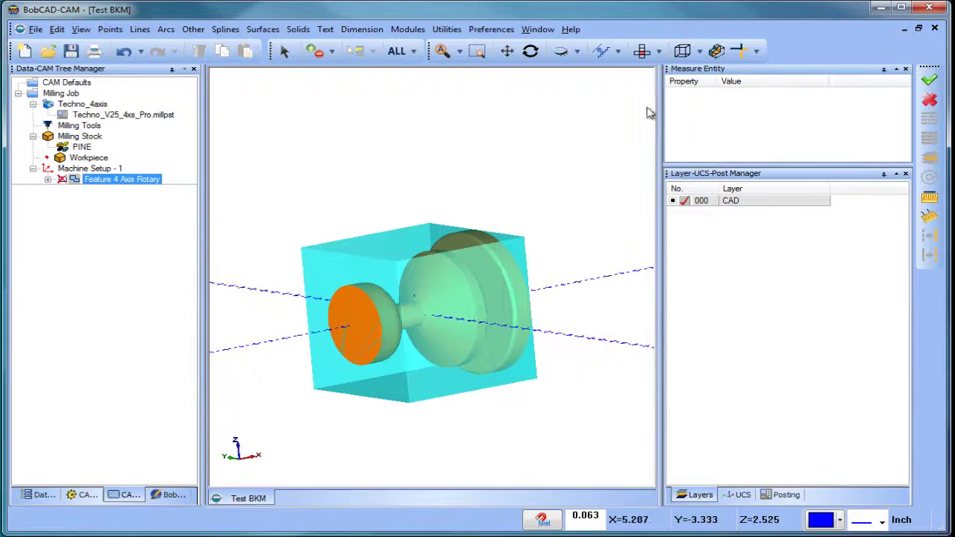
click(659, 51)
click(682, 124)
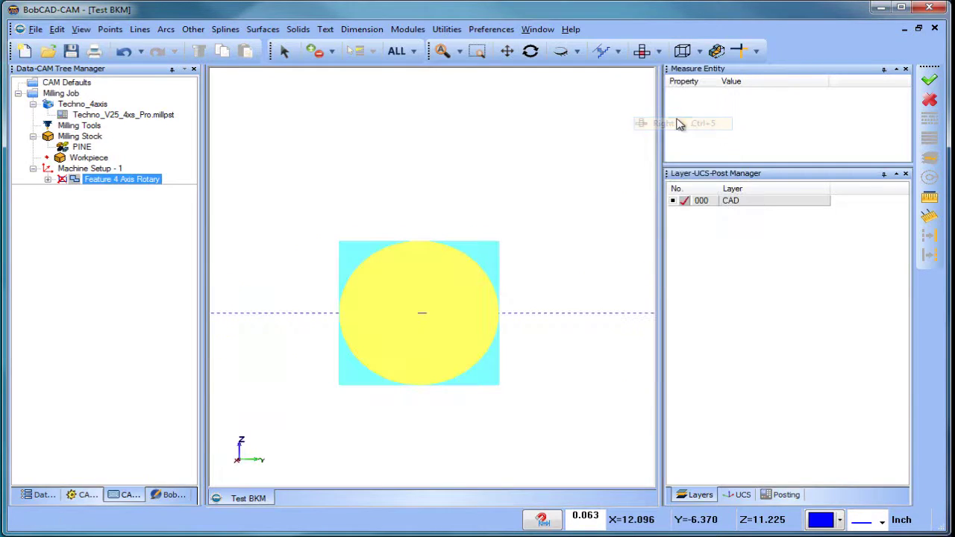
click(739, 495)
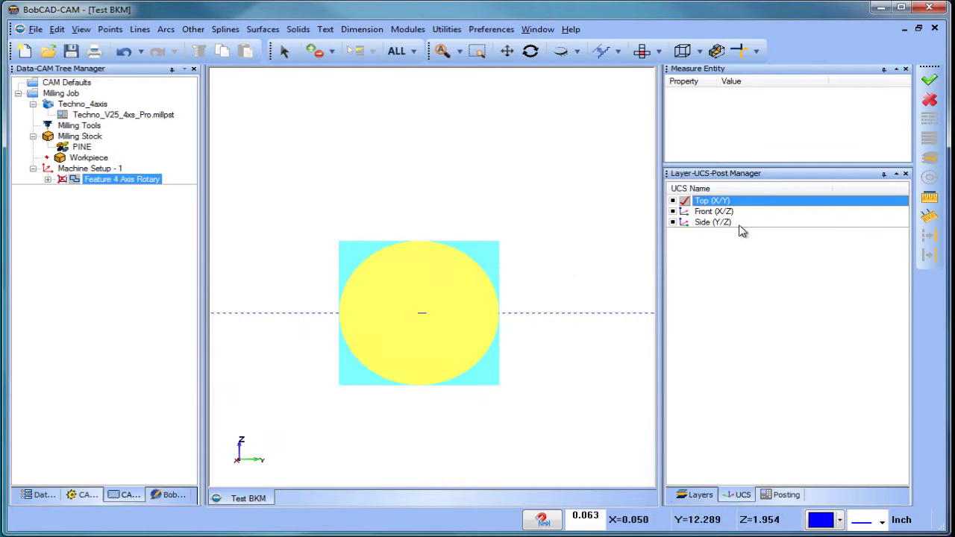
click(685, 223)
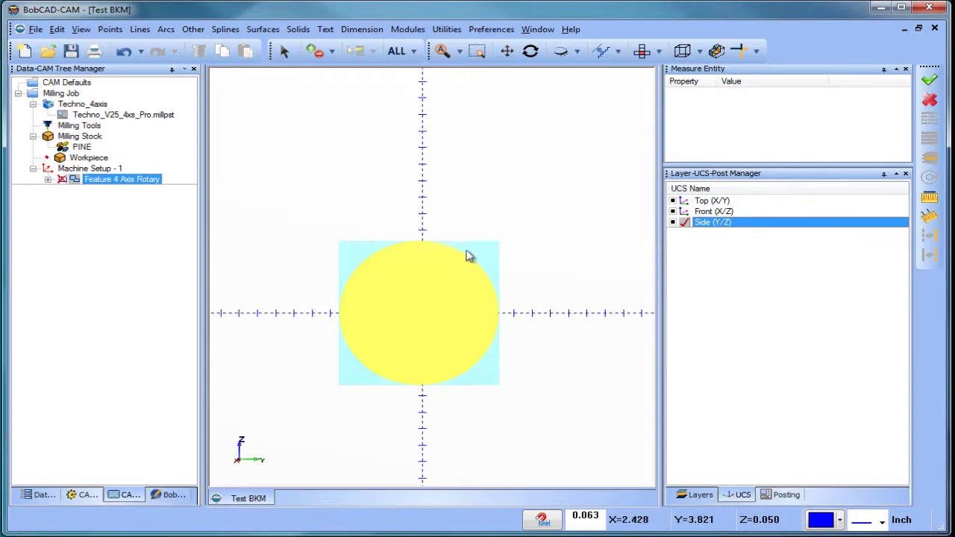
Draw a sharp-cornered rectangle 9.000 long and 9.000 wide, centred on the origin of the Side (Y/Z) plane
click(193, 30)
click(200, 45)
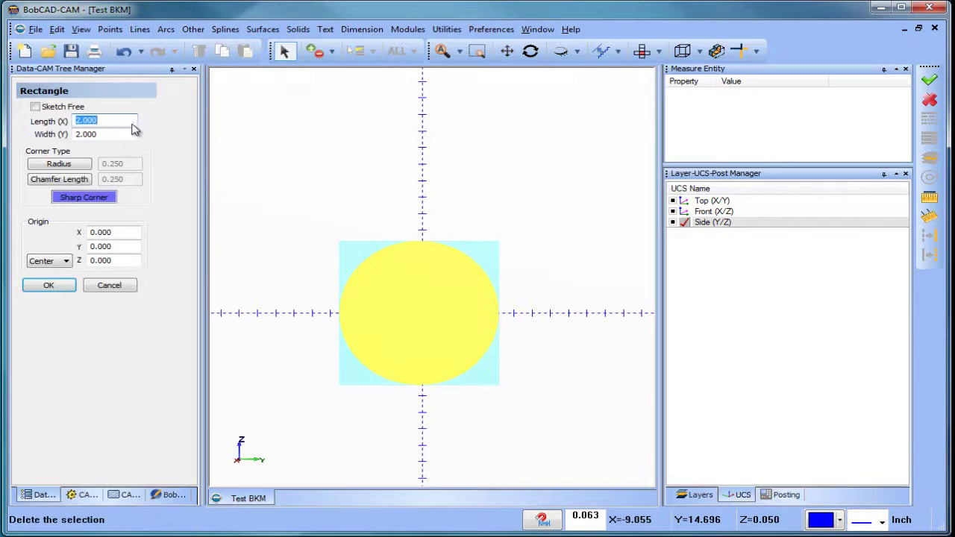
text(8)
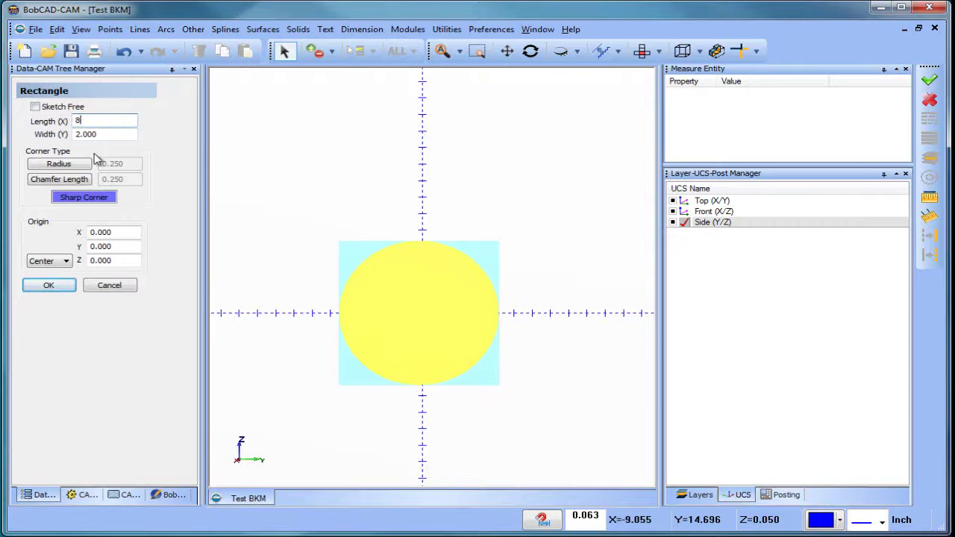
key(Tab)
text(8)
click(109, 120)
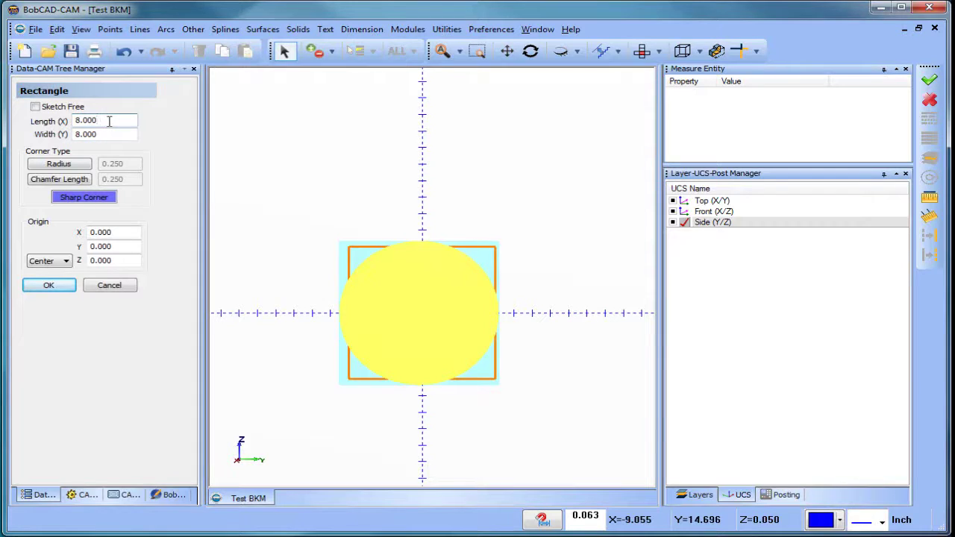
drag(109, 121, 64, 127)
double_click(96, 134)
text(9)
click(104, 120)
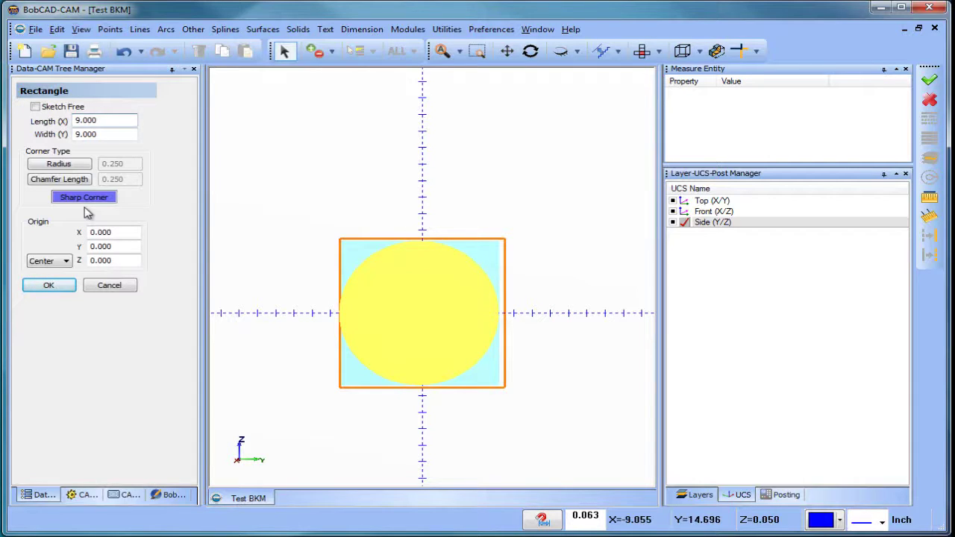
click(49, 285)
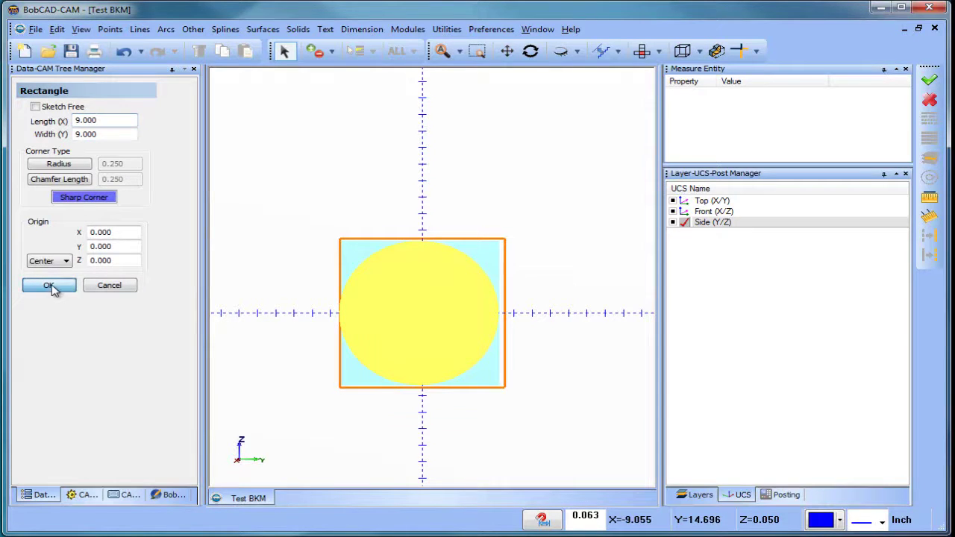
click(109, 286)
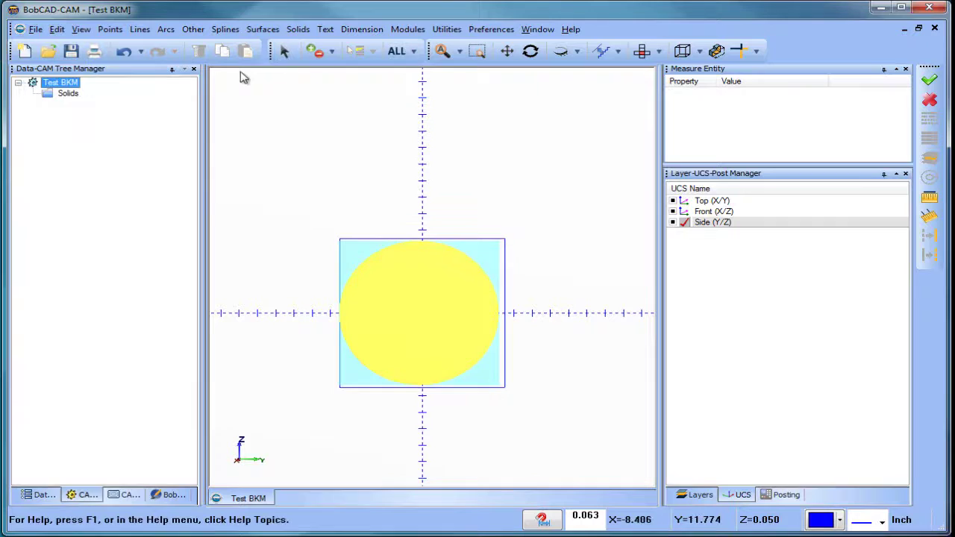
Set up an Extrude Curve surface from the square around the stock, along its normal and without caps
click(263, 29)
click(312, 93)
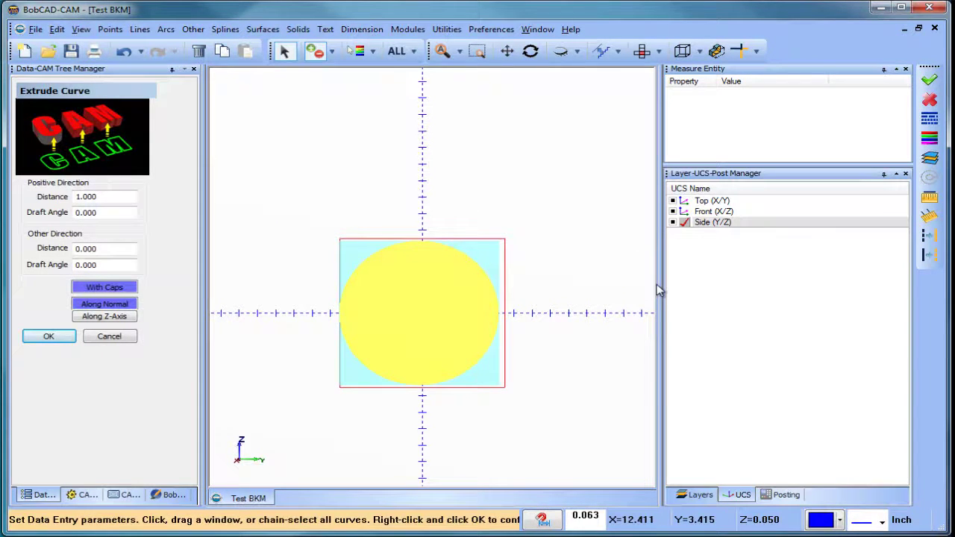
click(518, 269)
middle_drag(519, 269, 497, 337)
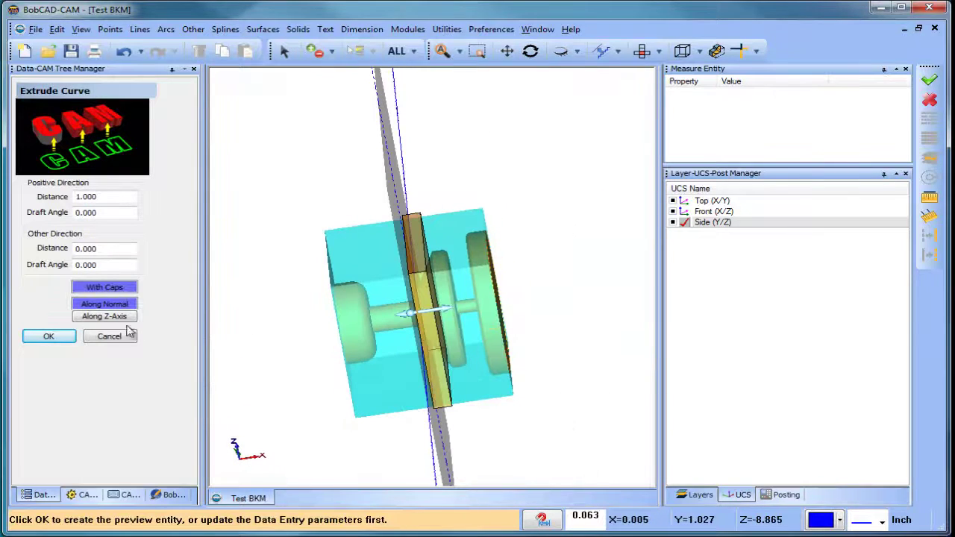
click(119, 290)
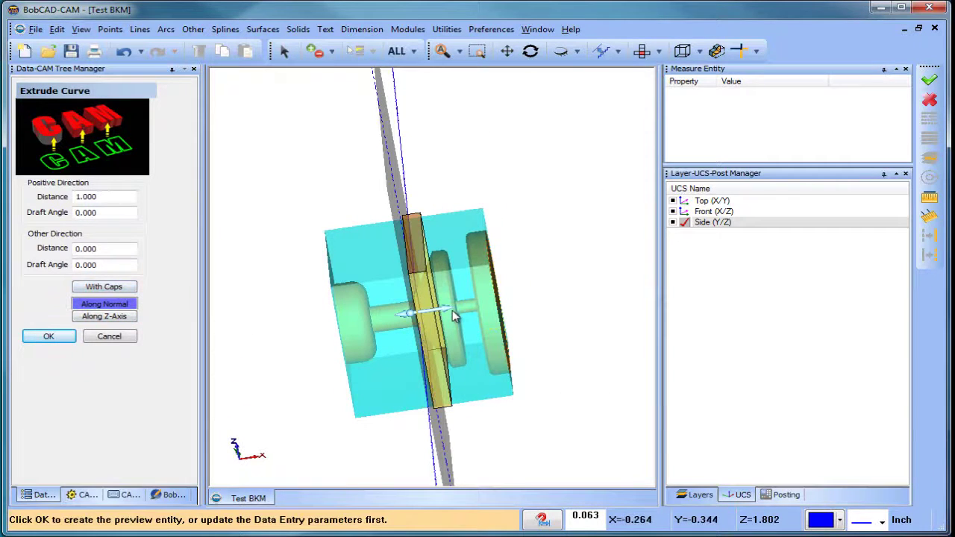
Extend the extrusion to 4.375 in the positive direction and 4.313 in the other direction, and create it
drag(450, 315, 497, 313)
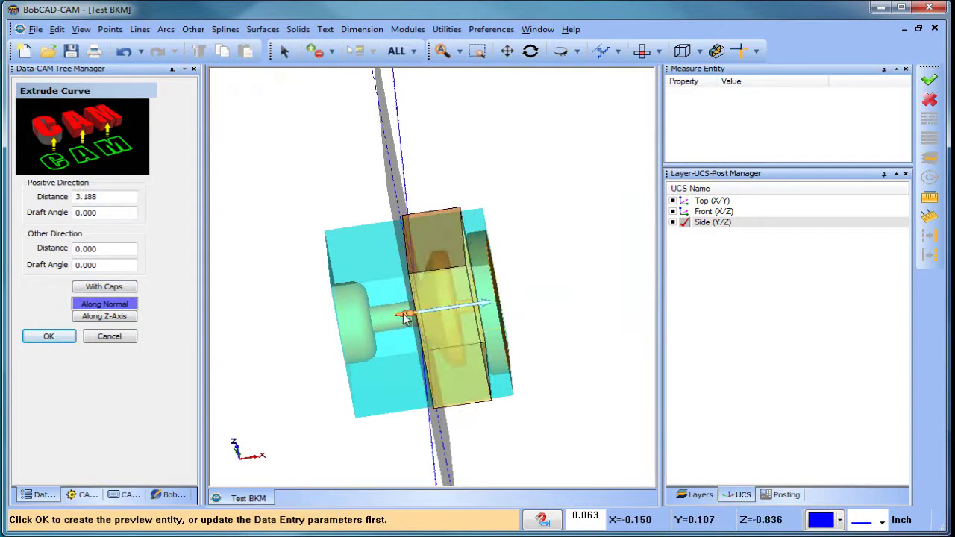
drag(406, 321, 342, 330)
drag(487, 311, 505, 304)
click(641, 51)
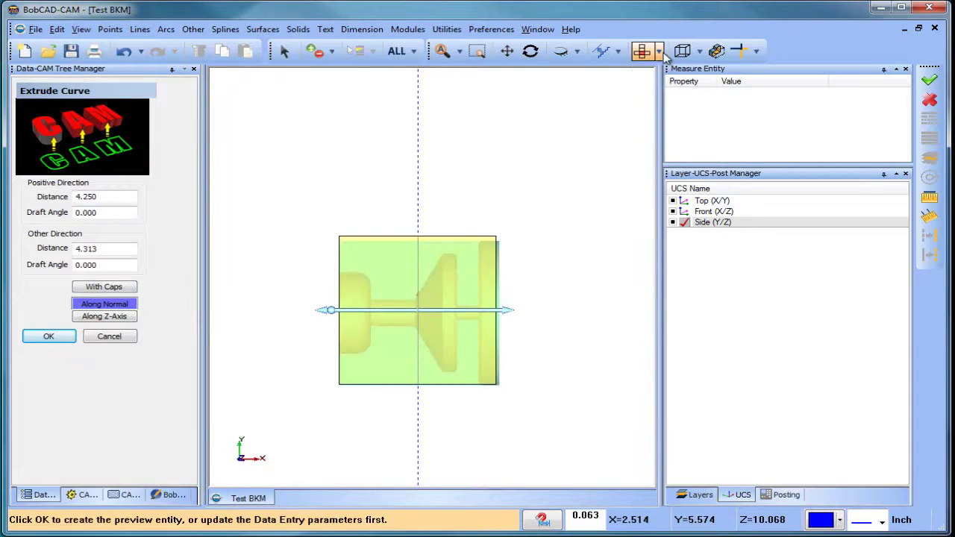
click(659, 51)
click(667, 137)
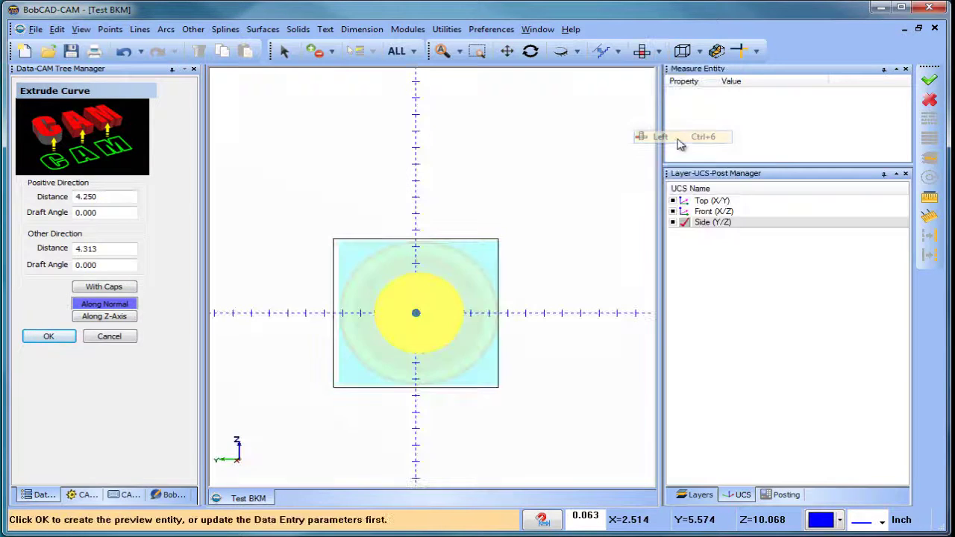
click(642, 50)
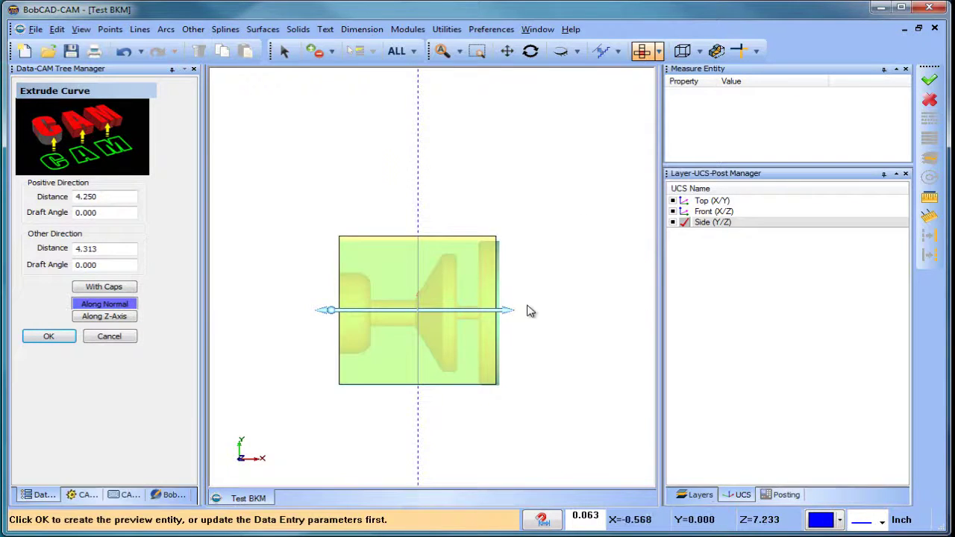
drag(508, 312, 511, 313)
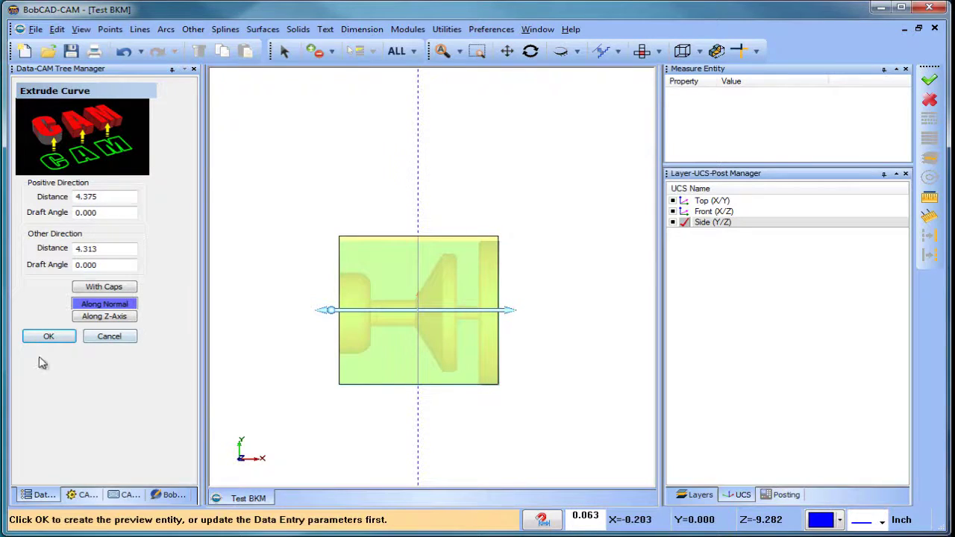
click(50, 338)
click(106, 337)
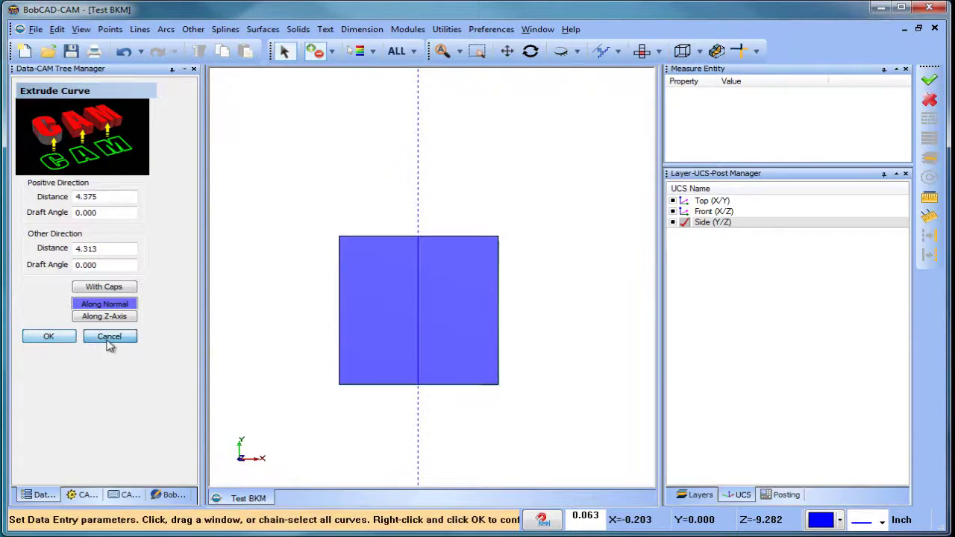
Make Top (X/Y) the active UCS
middle_drag(403, 339, 450, 351)
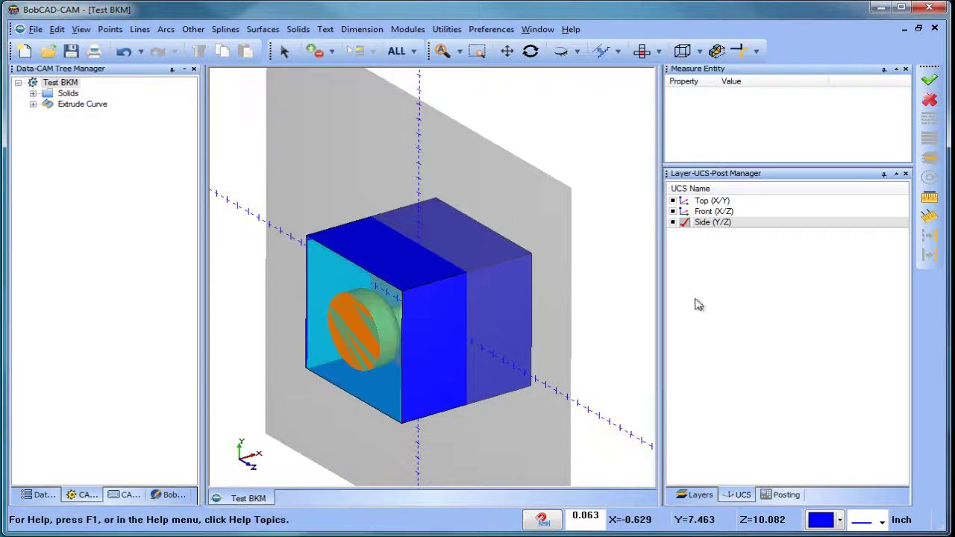
double_click(708, 201)
right_click(342, 120)
click(366, 141)
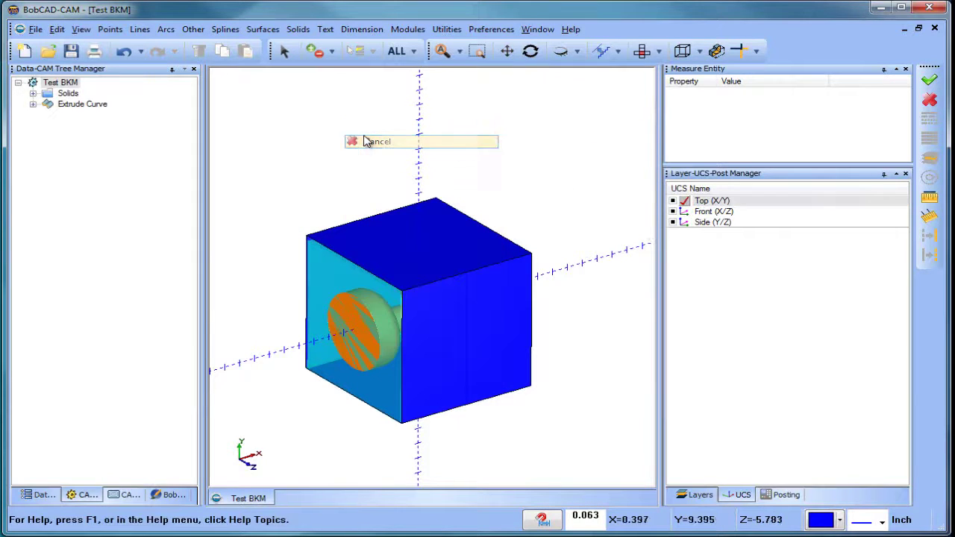
Collapse Machine Setup - 1 and add a second machine setup to the milling job
click(78, 169)
click(32, 169)
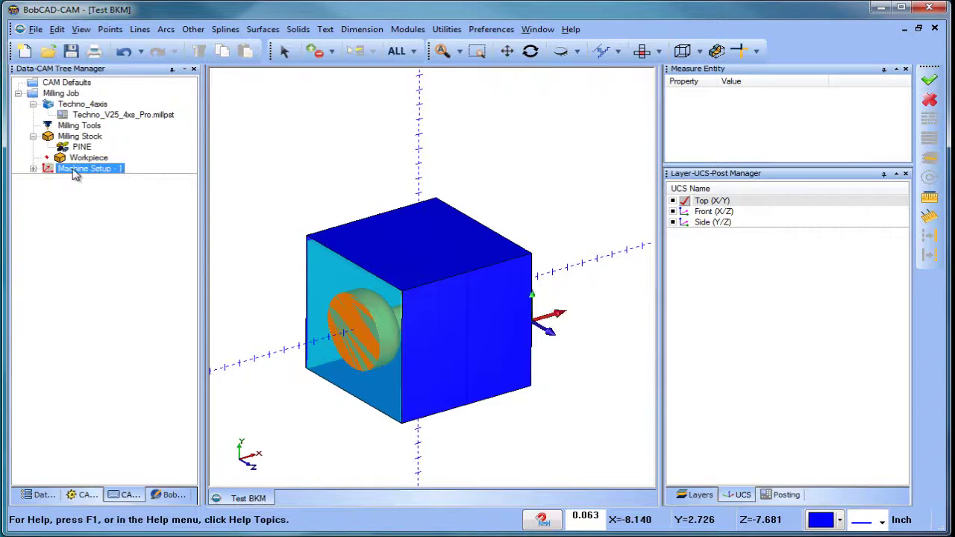
right_click(82, 171)
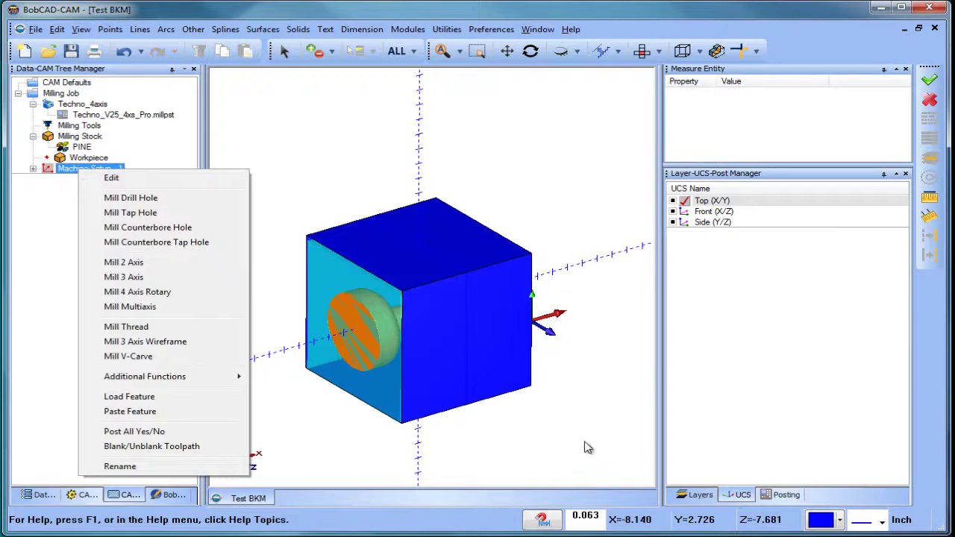
middle_drag(516, 284, 500, 341)
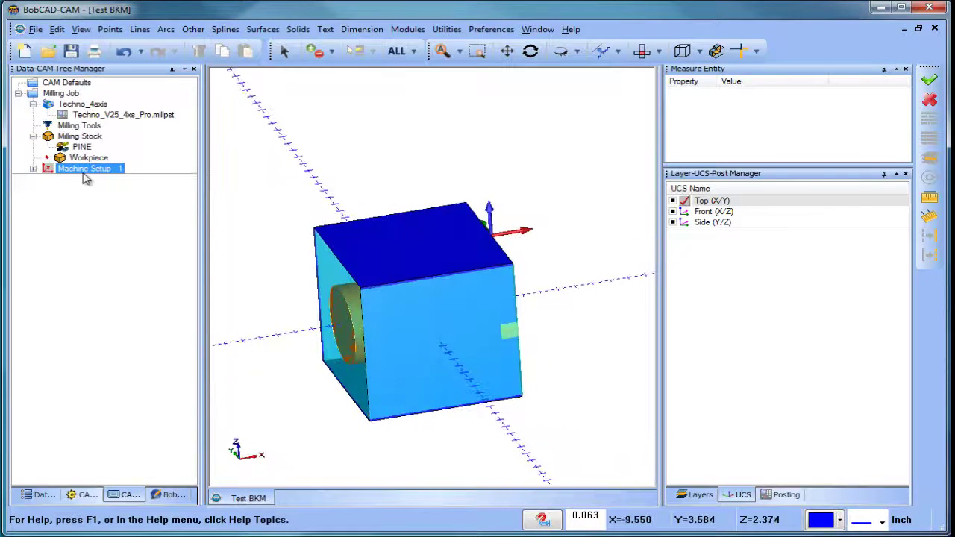
right_click(87, 172)
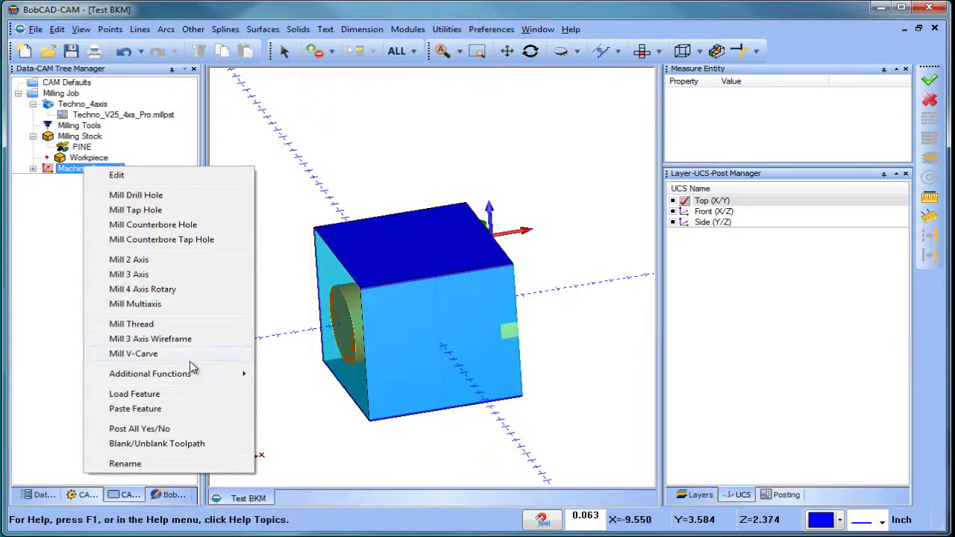
mouse_move(222, 375)
click(306, 444)
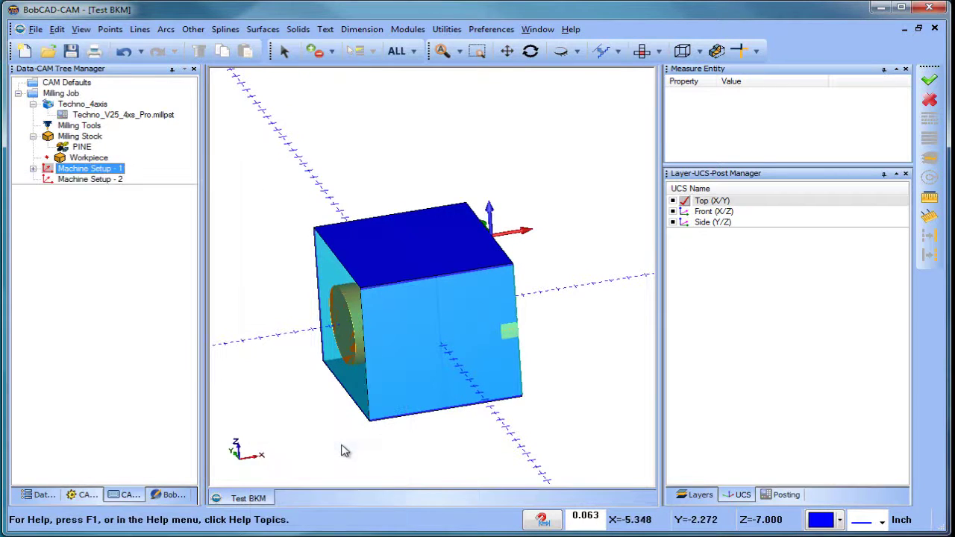
Set the origin of Machine Setup - 2 at the midpoint of the block's top edge on the +X end
right_click(88, 180)
click(104, 189)
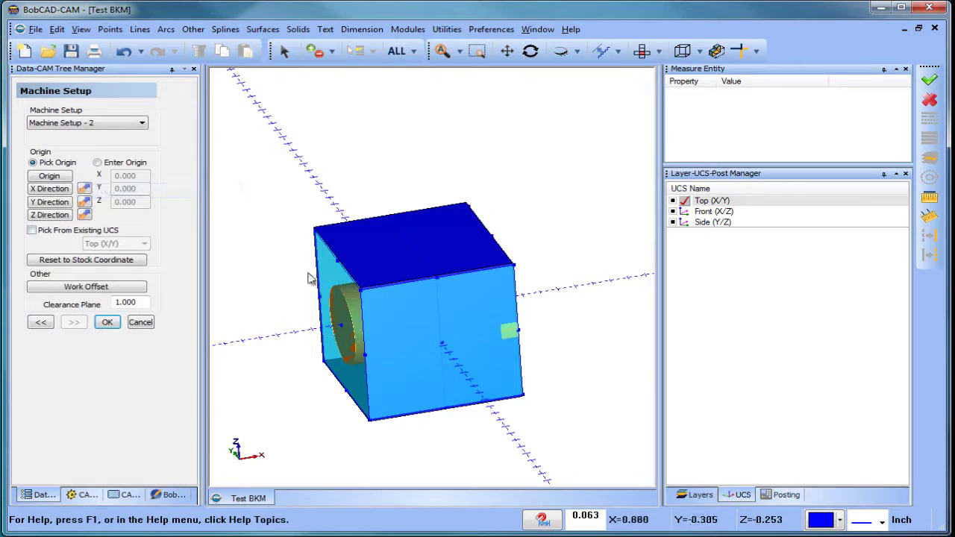
click(49, 176)
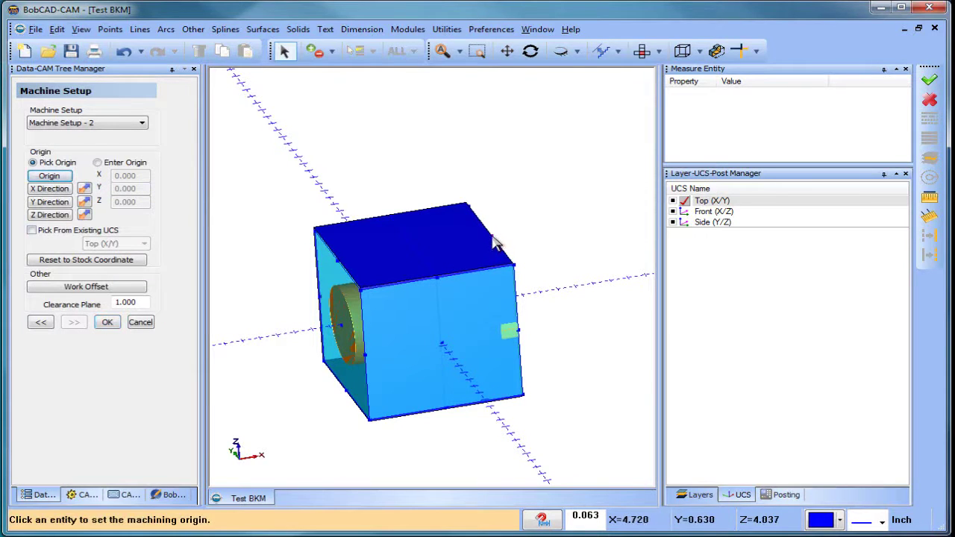
scroll(507, 254, up, 5)
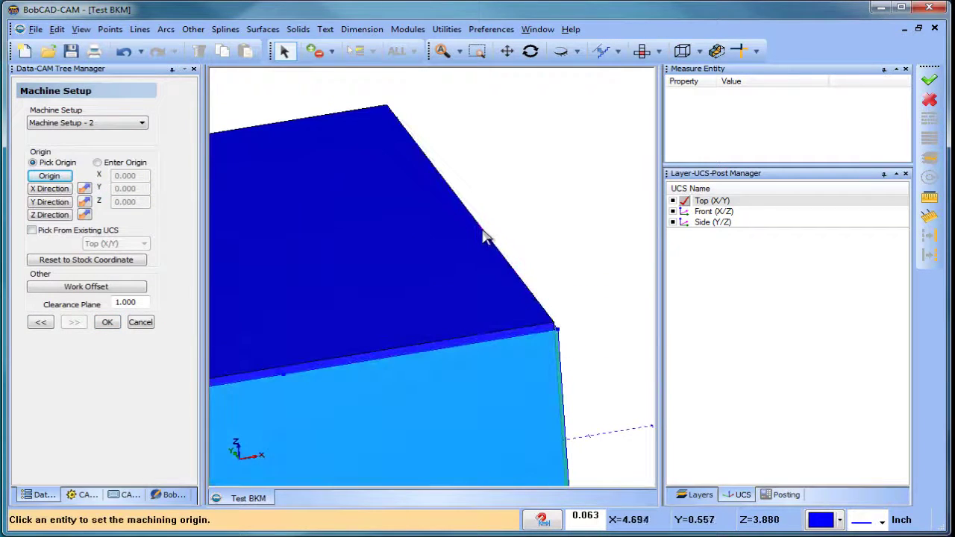
middle_drag(534, 252, 549, 284)
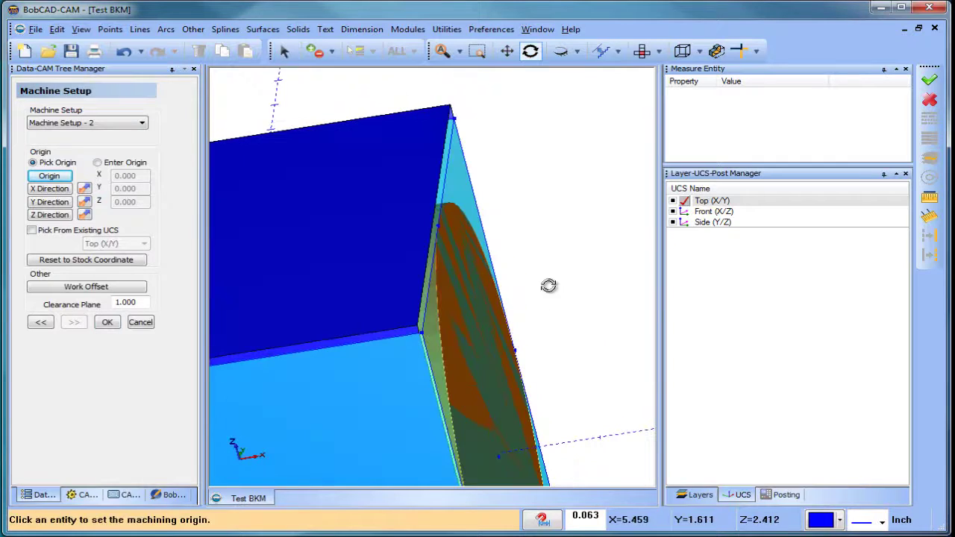
click(439, 230)
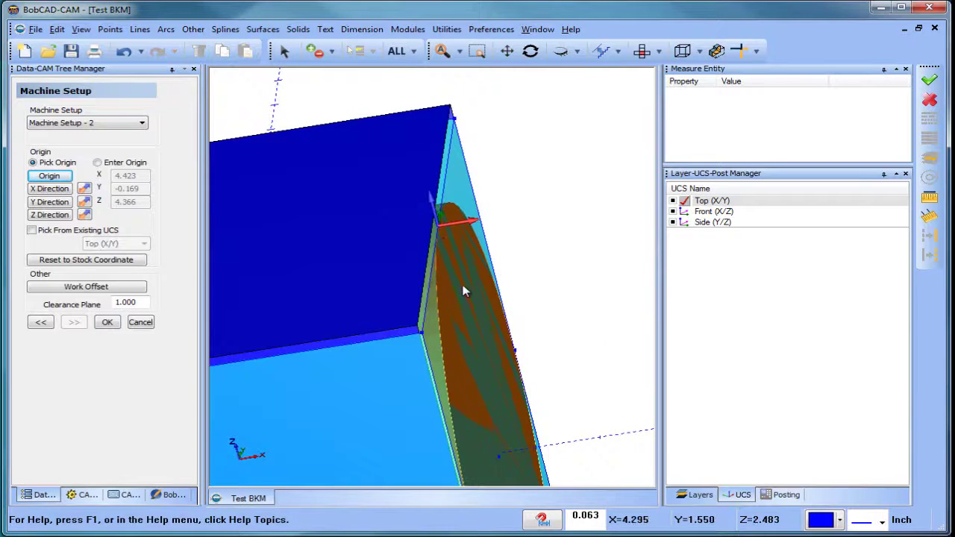
scroll(463, 288, up, 2)
click(107, 322)
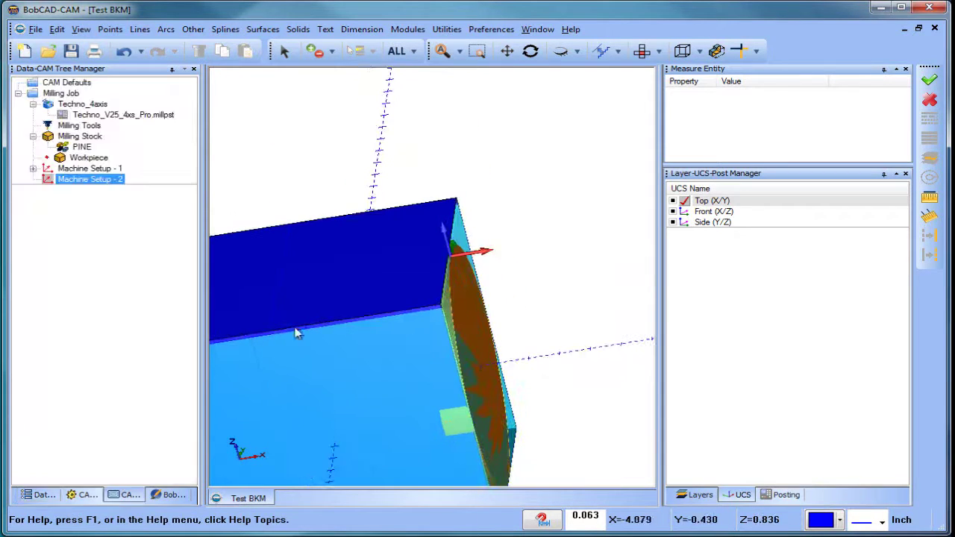
Add an index system to Machine Setup - 2
scroll(366, 321, down, 4)
mouse_move(396, 334)
middle_down()
mouse_move(433, 330)
mouse_move(407, 330)
middle_up()
right_click(109, 186)
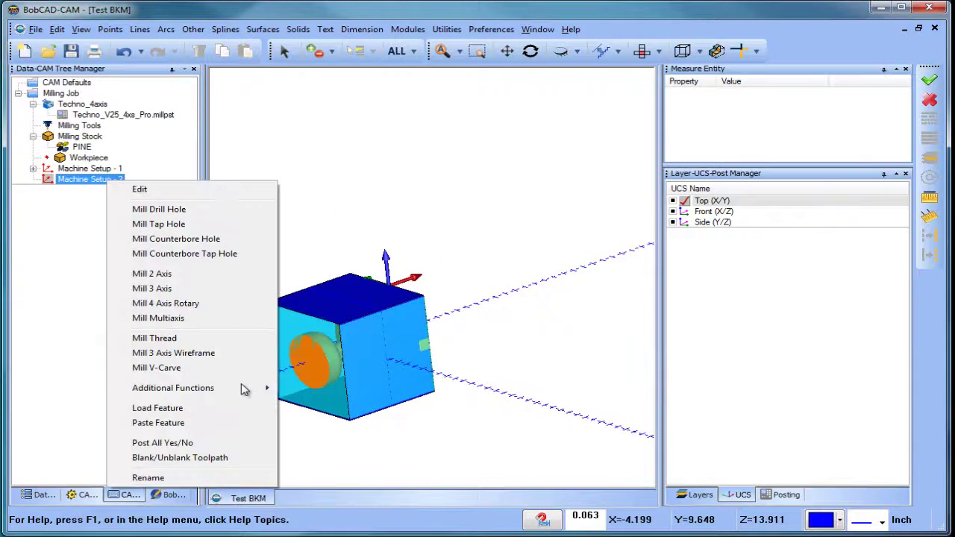
mouse_move(246, 388)
click(328, 406)
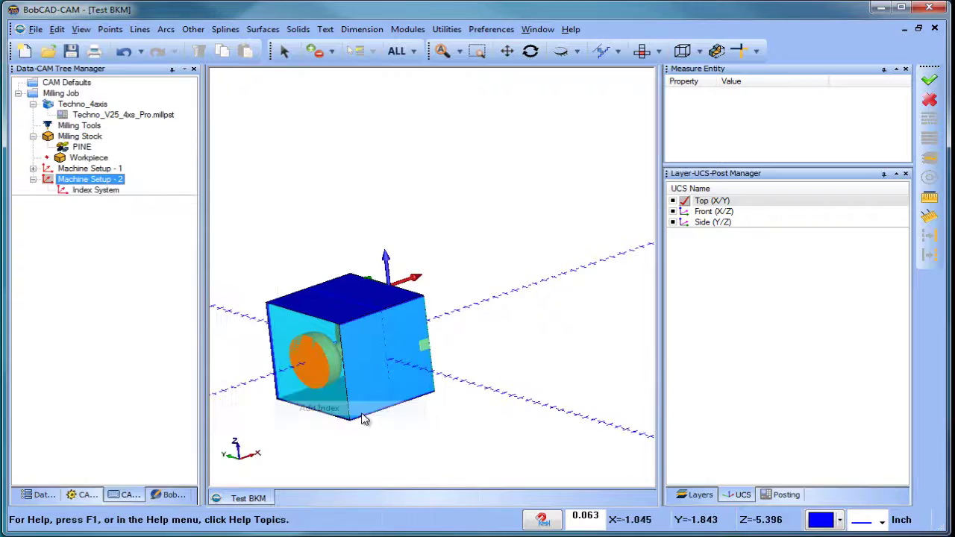
Define the Index System by picking the top surface of the extruded block
right_click(97, 192)
click(126, 198)
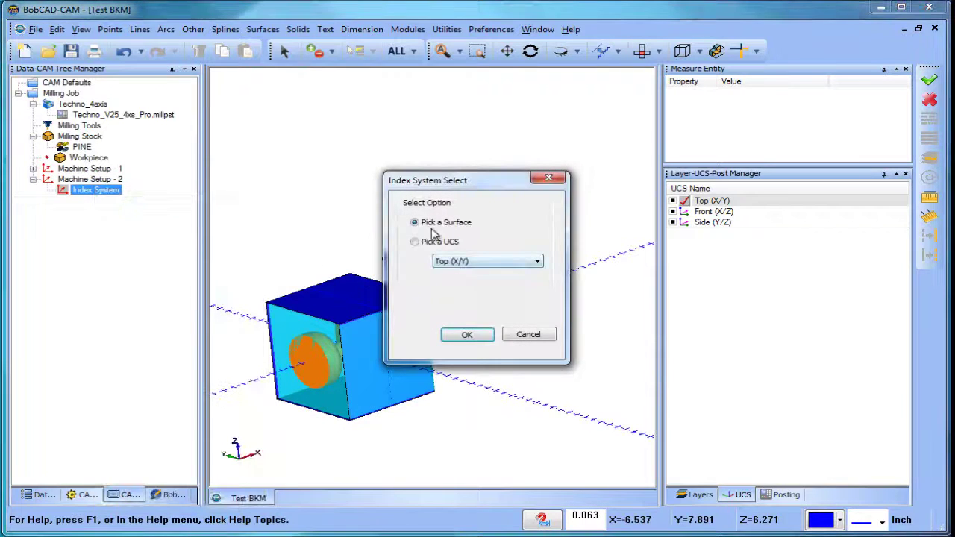
click(467, 335)
click(331, 300)
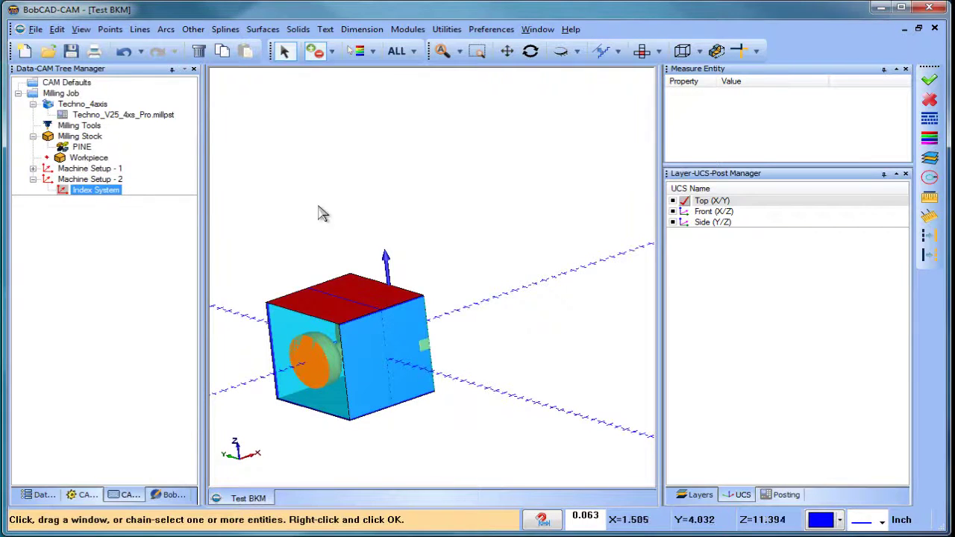
right_click(321, 212)
Reverse the direction of the Index System so its Z axis points out of the block's top face
middle_drag(318, 214, 392, 276)
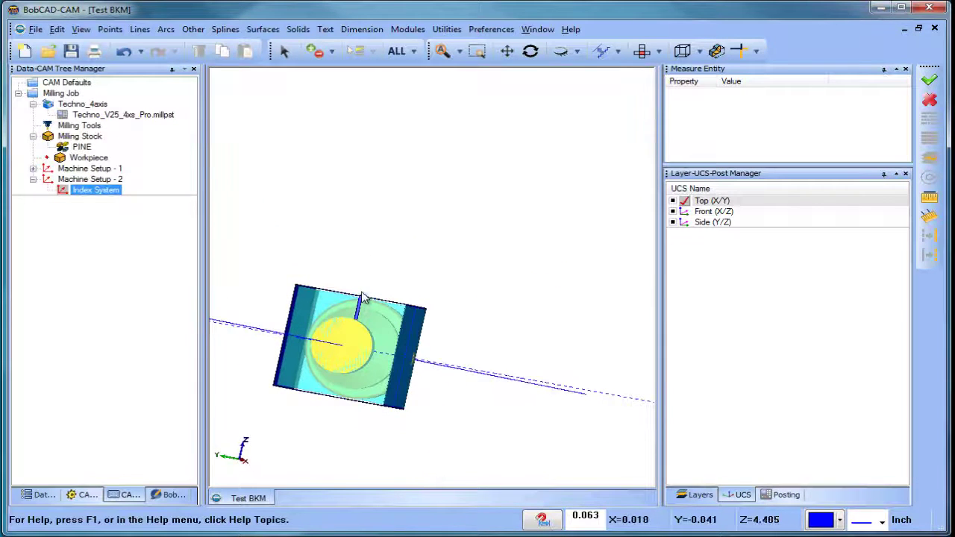
right_click(105, 193)
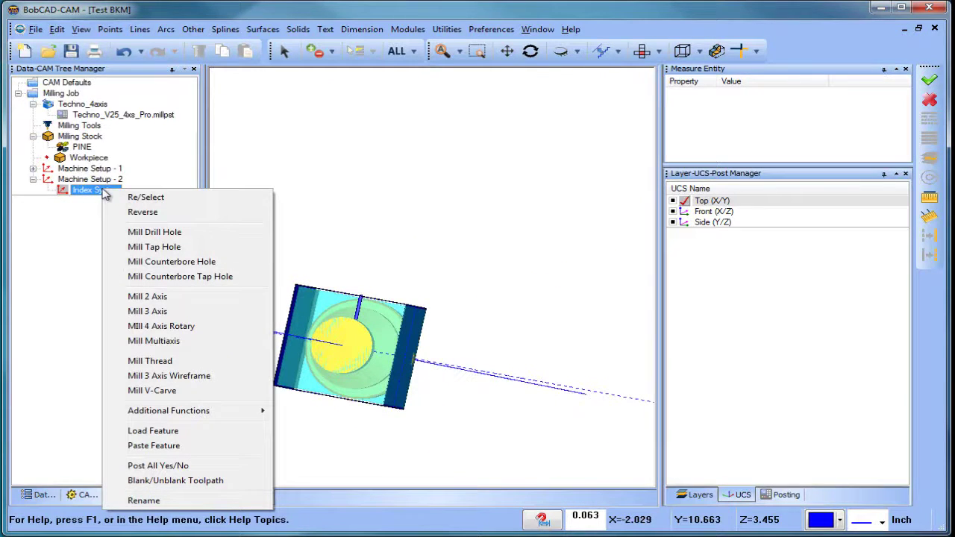
click(142, 211)
middle_drag(448, 339, 384, 360)
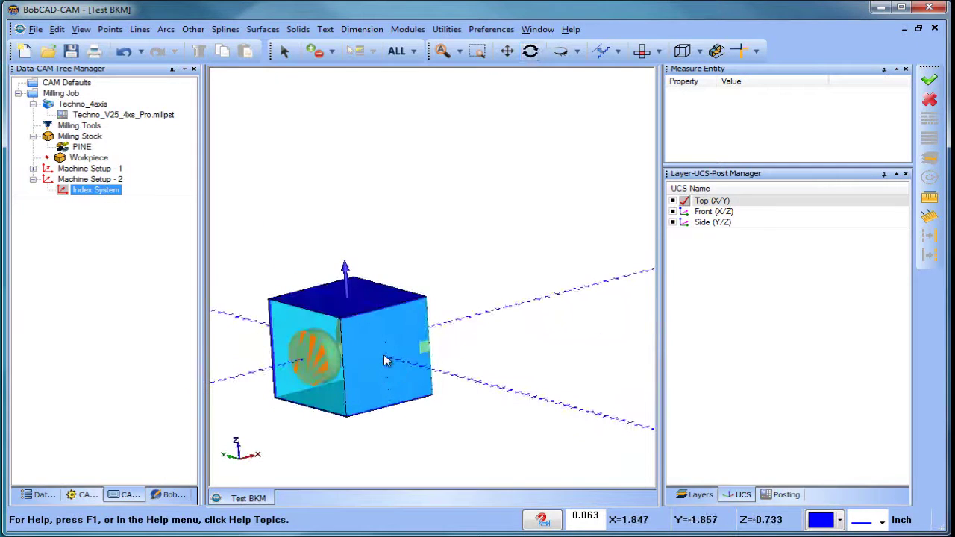
Insert a second index system under Machine Setup - 2
right_click(90, 193)
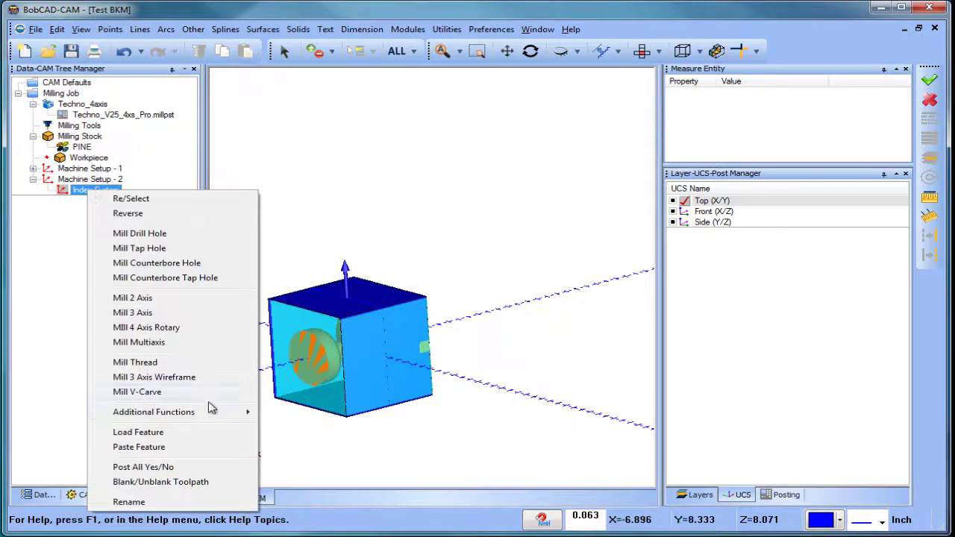
mouse_move(218, 414)
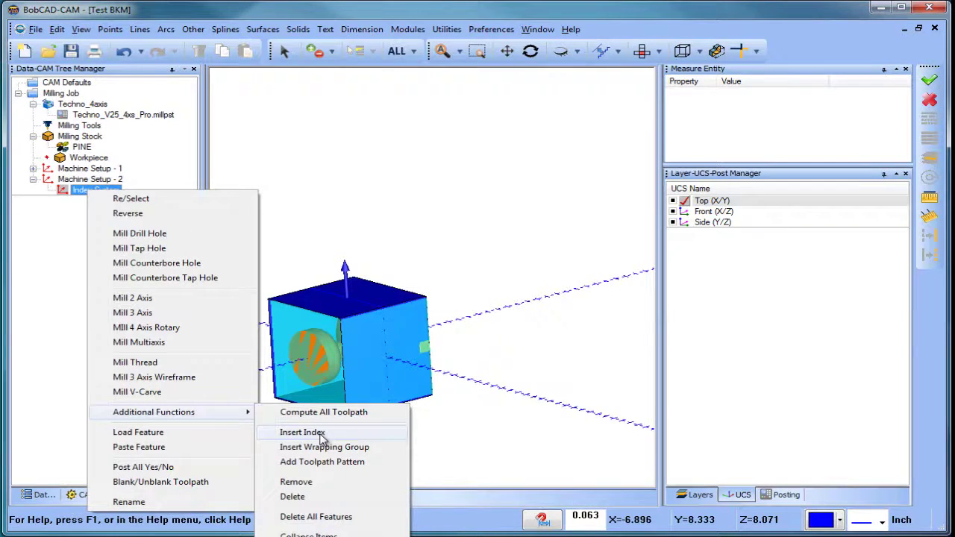
click(302, 432)
Define the second Index System by picking the bottom surface of the extruded block
right_click(94, 202)
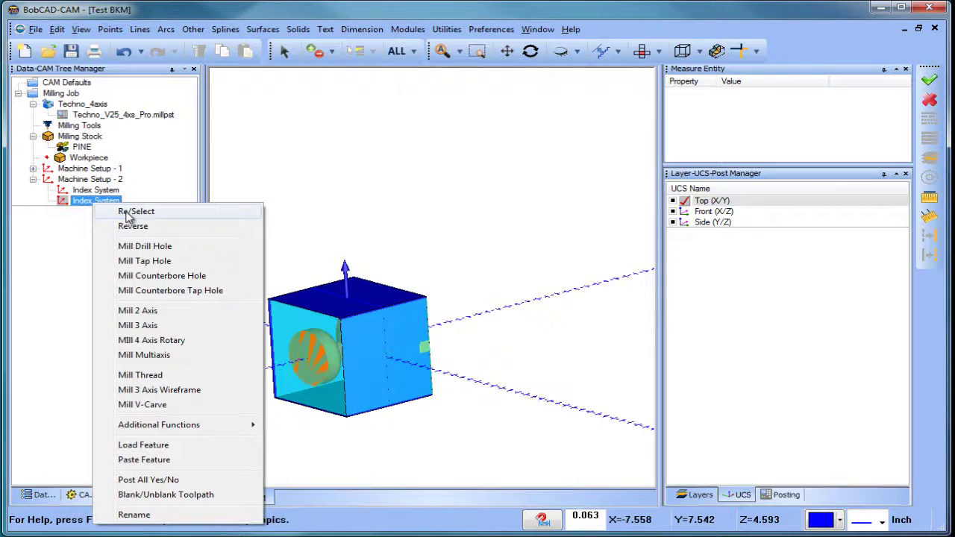
click(134, 211)
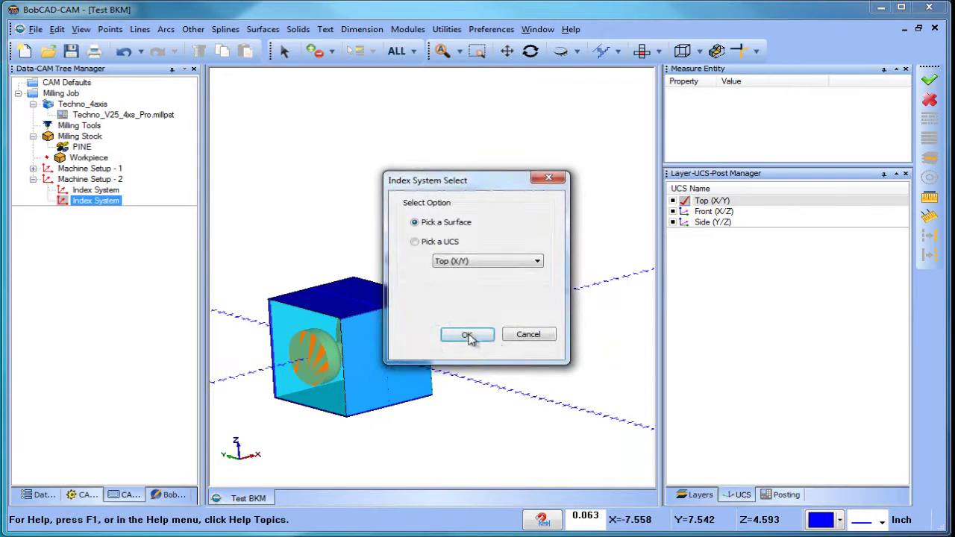
click(467, 335)
middle_drag(468, 337, 357, 307)
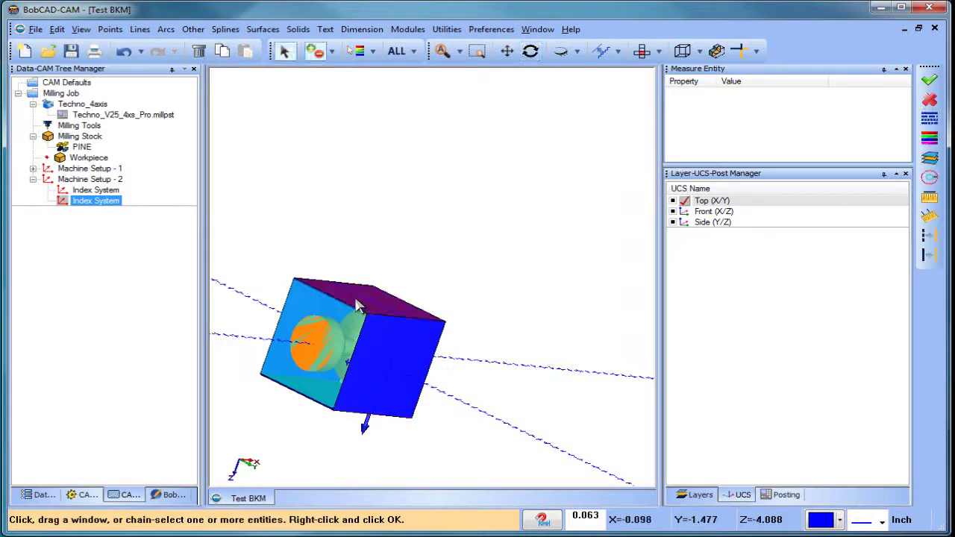
key(Escape)
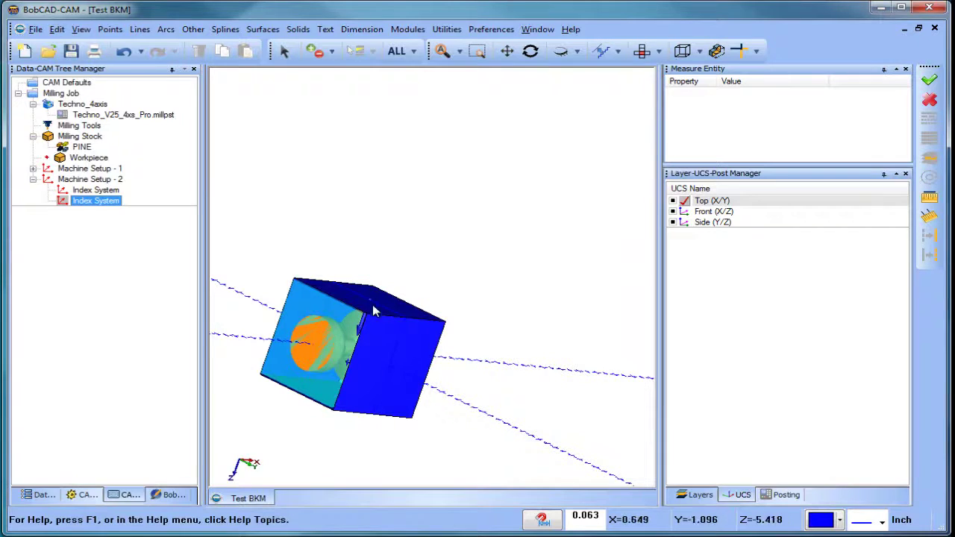
Reverse the direction of the second Index System so its Z axis points out of the block's bottom face
middle_drag(377, 341, 339, 319)
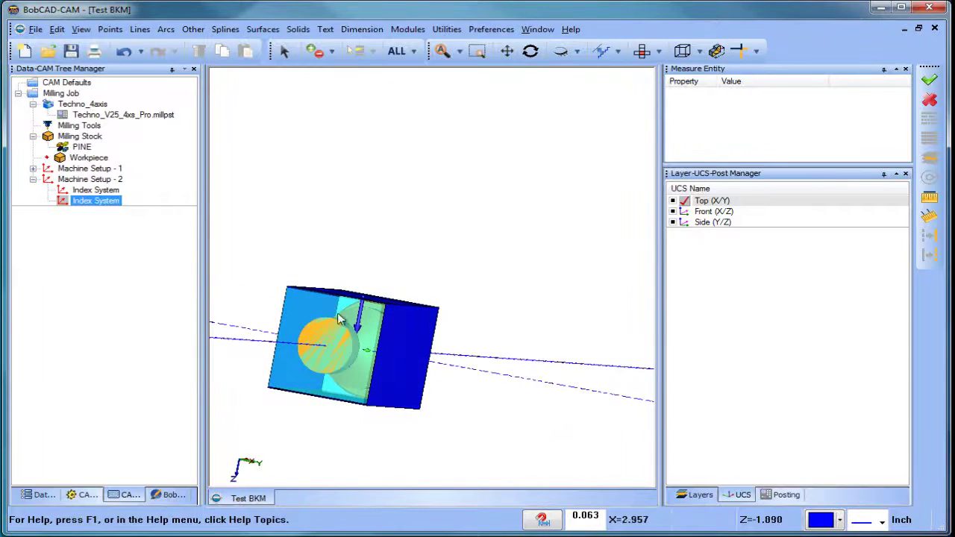
right_click(87, 207)
click(169, 228)
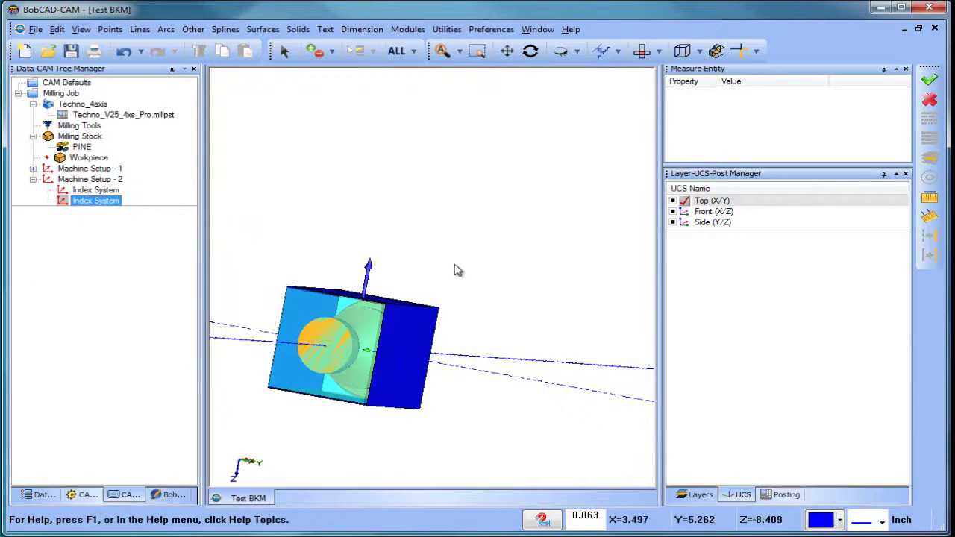
middle_drag(294, 220, 381, 329)
ctrl+click(95, 190)
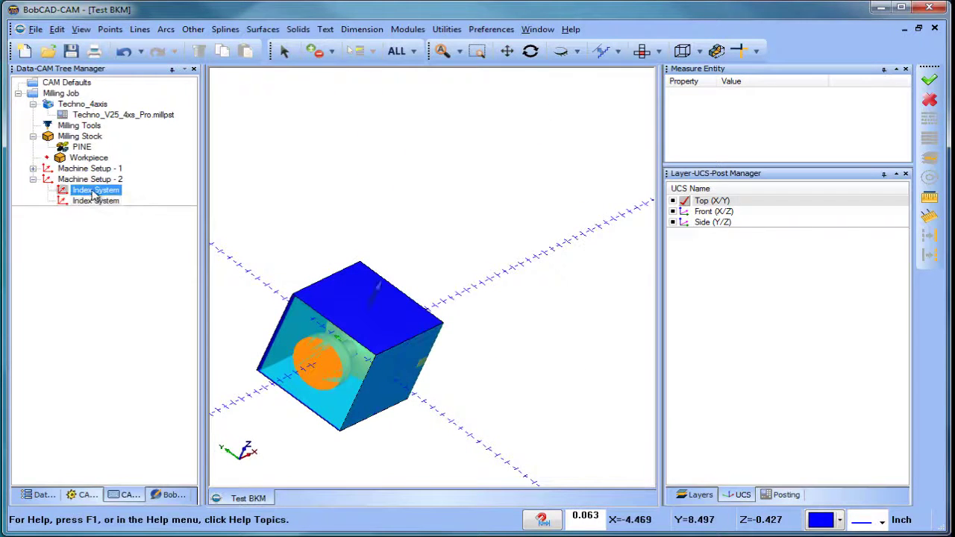
click(99, 202)
middle_drag(389, 346, 485, 317)
Add two new layers, 001 and 002, below the CAD layer, leaving 002 as the active layer
click(698, 495)
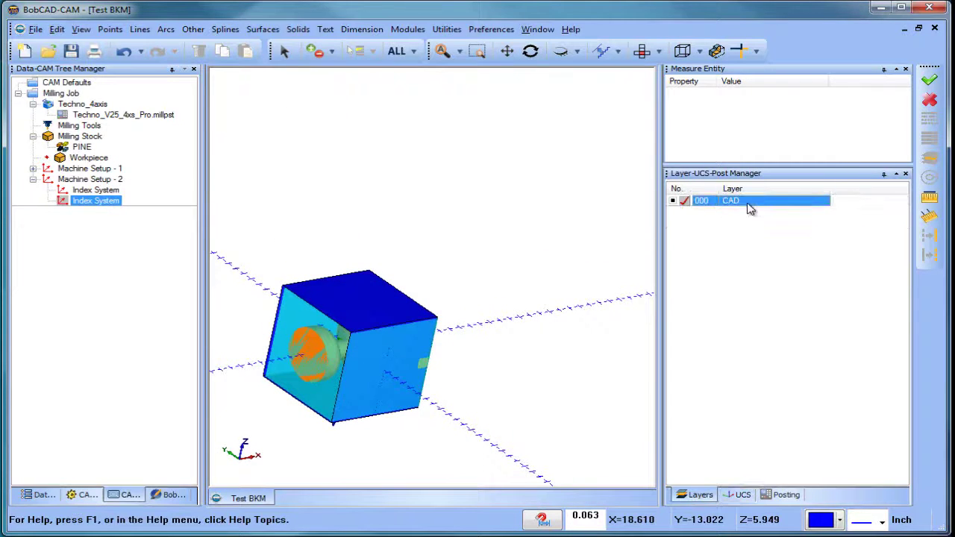
right_click(747, 204)
click(776, 213)
click(285, 51)
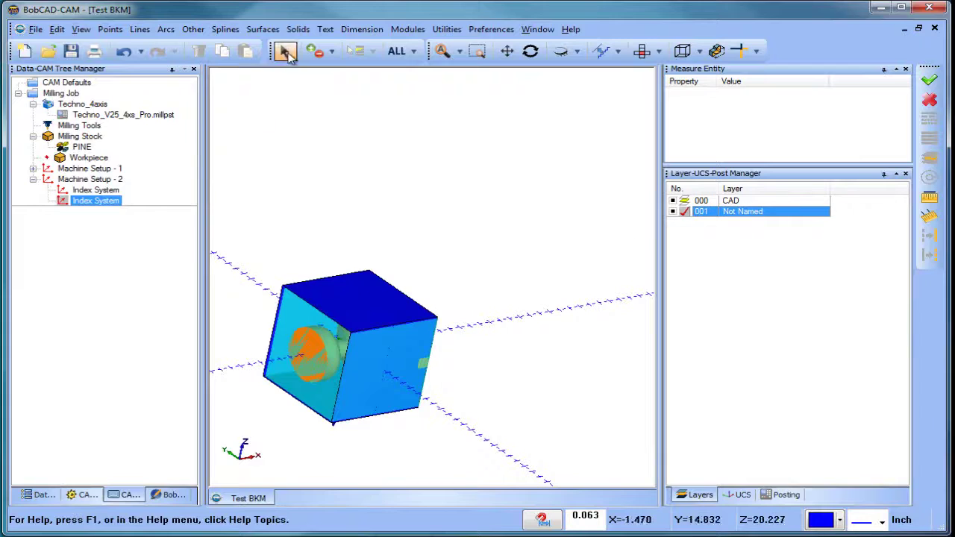
click(328, 317)
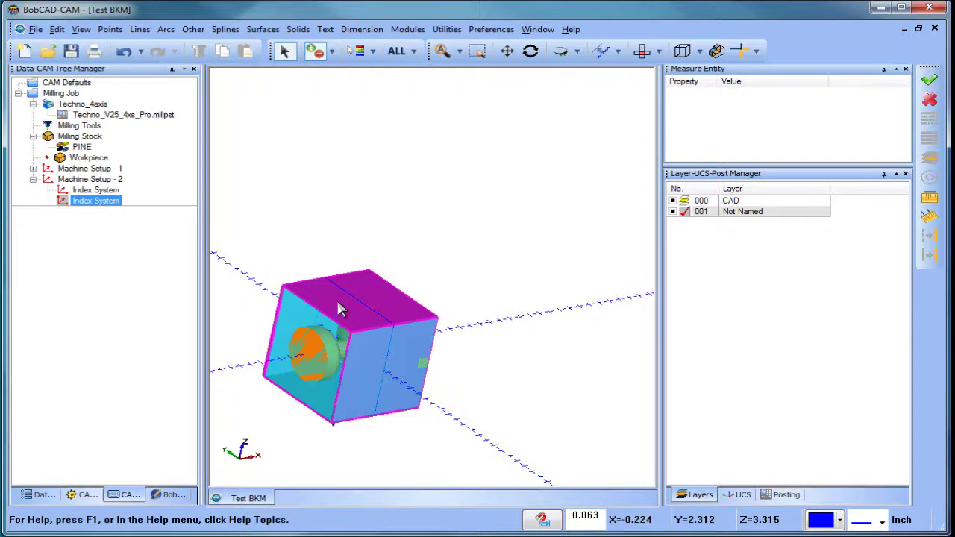
click(486, 291)
click(746, 213)
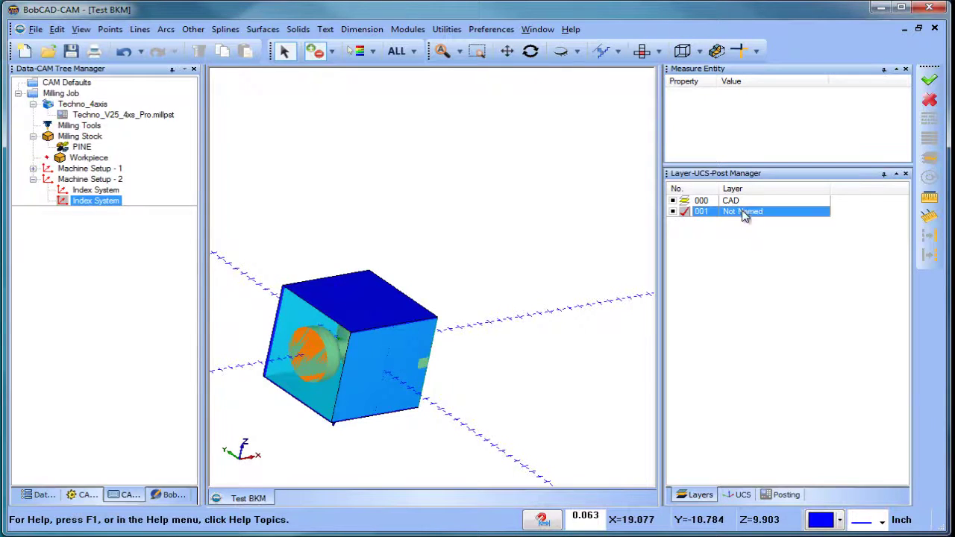
right_click(746, 214)
click(793, 218)
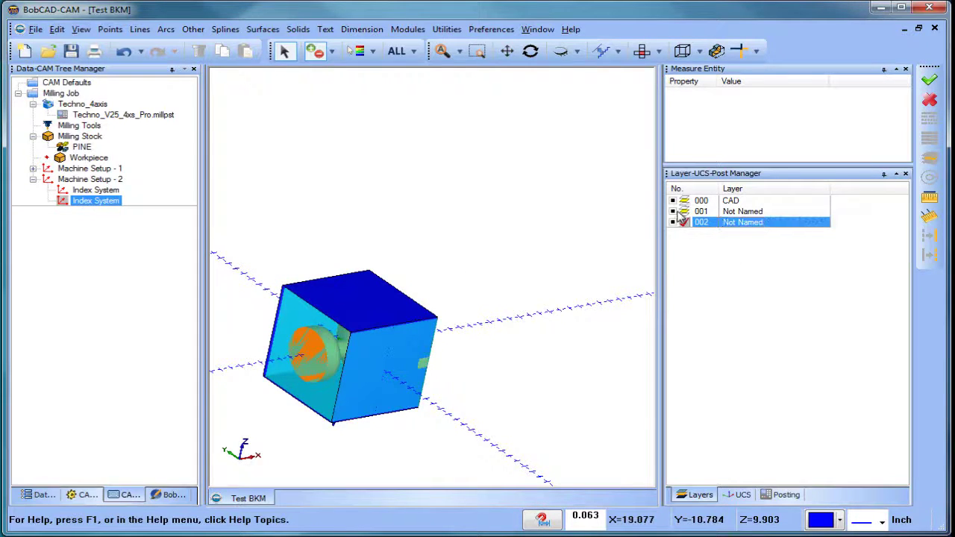
click(676, 212)
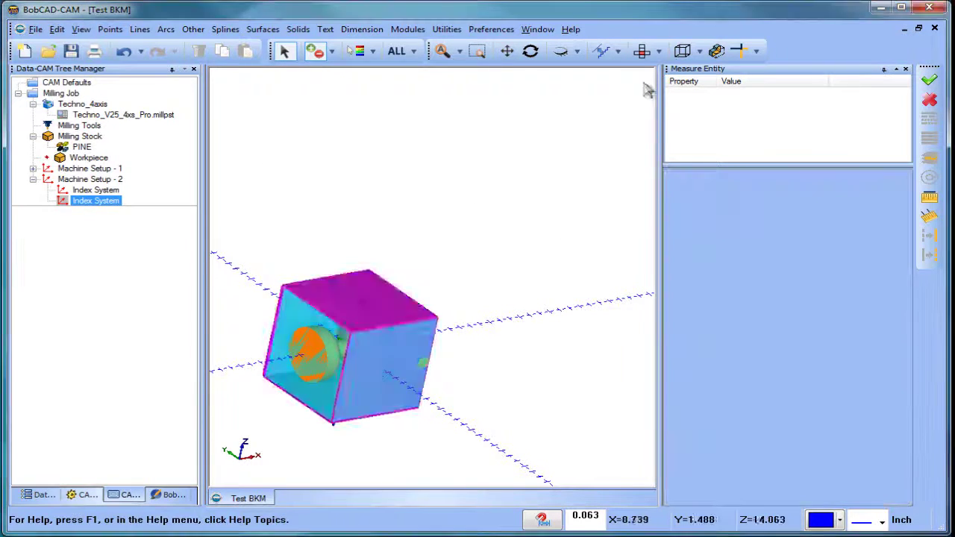
click(676, 220)
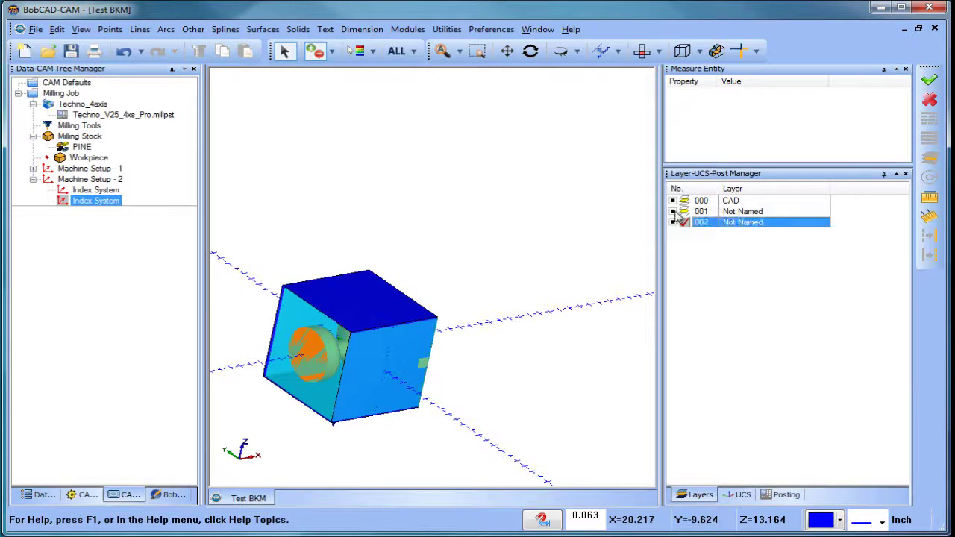
click(675, 213)
right_click(377, 154)
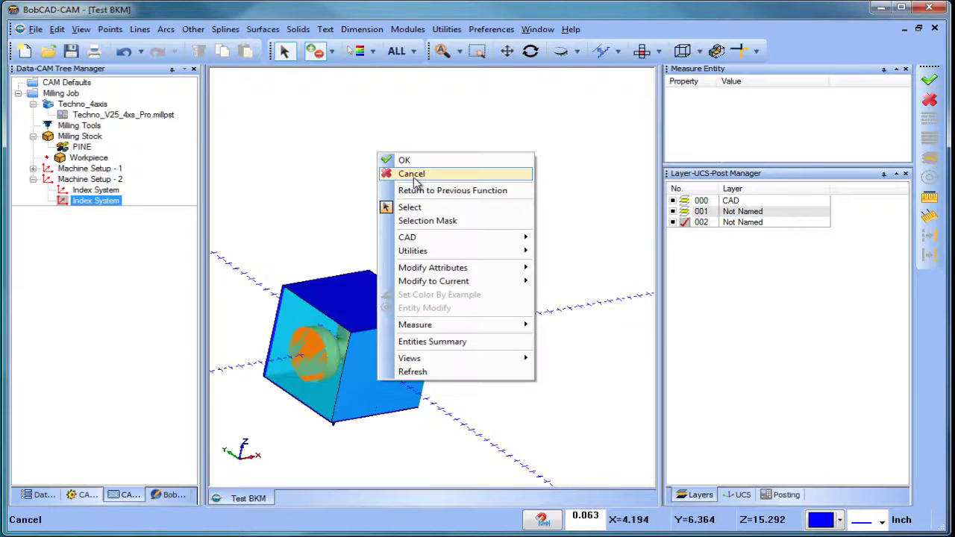
click(399, 173)
Select all blue entities by color and move them to layer 1
click(414, 51)
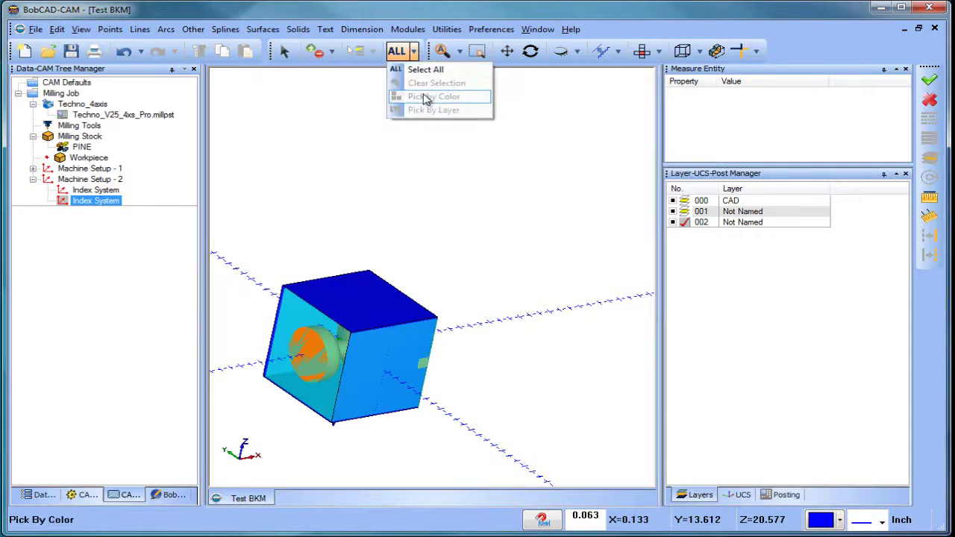
click(284, 56)
click(413, 51)
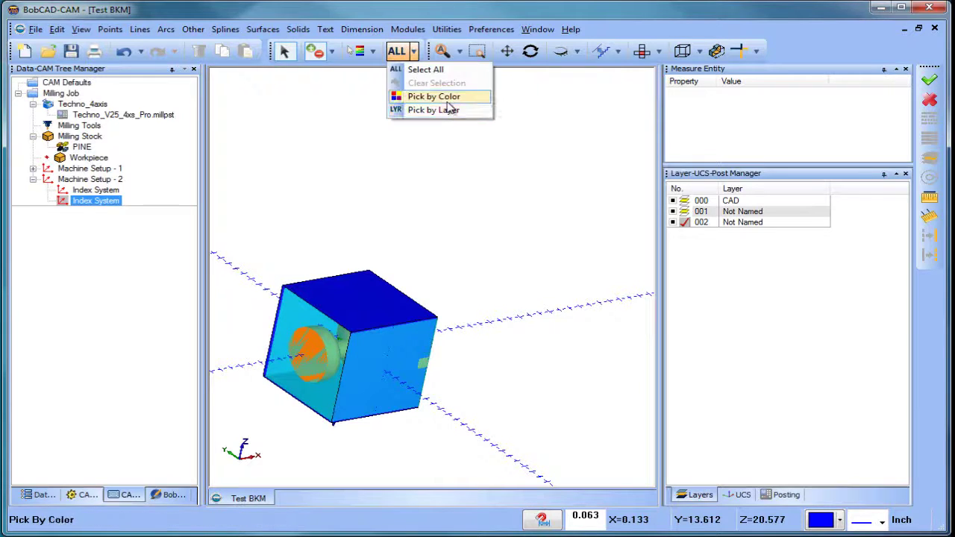
click(434, 96)
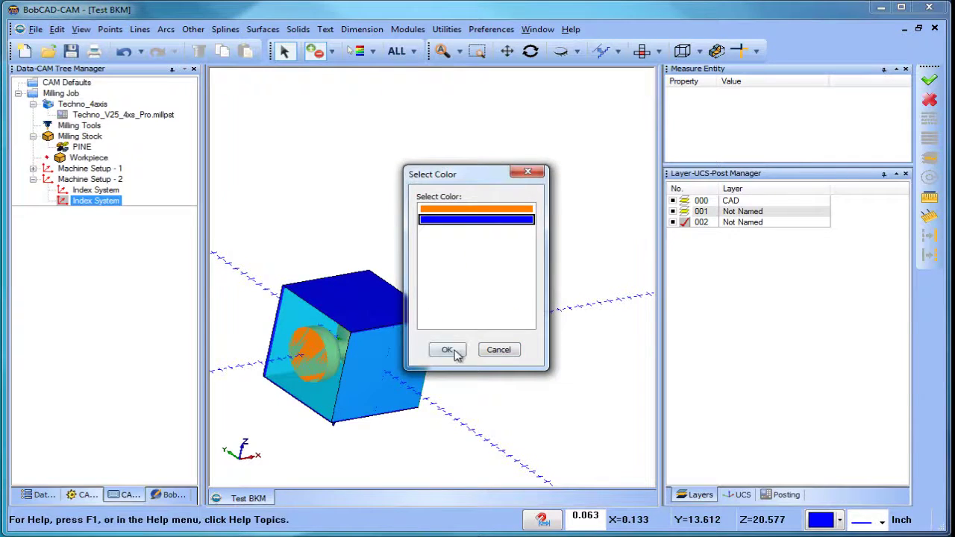
click(447, 350)
right_click(336, 144)
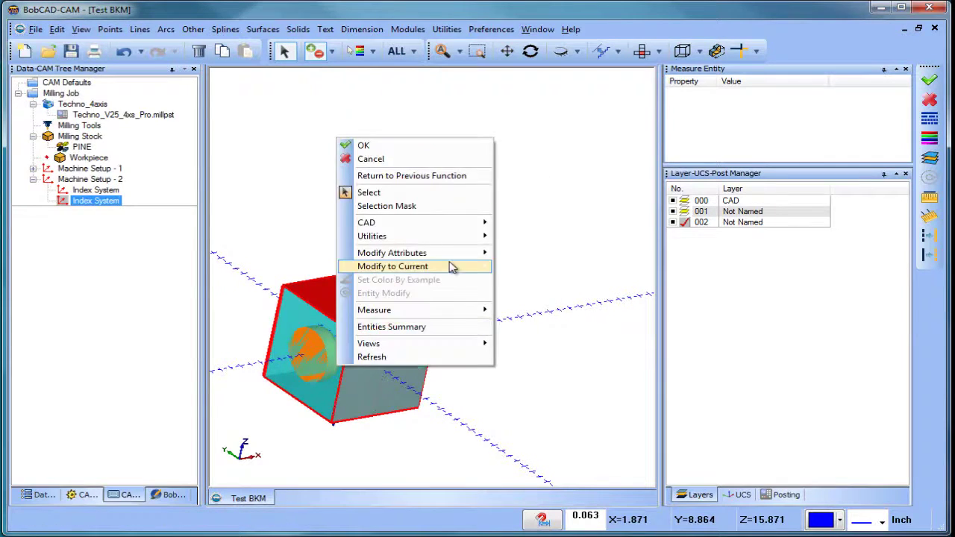
mouse_move(463, 253)
click(526, 278)
click(472, 222)
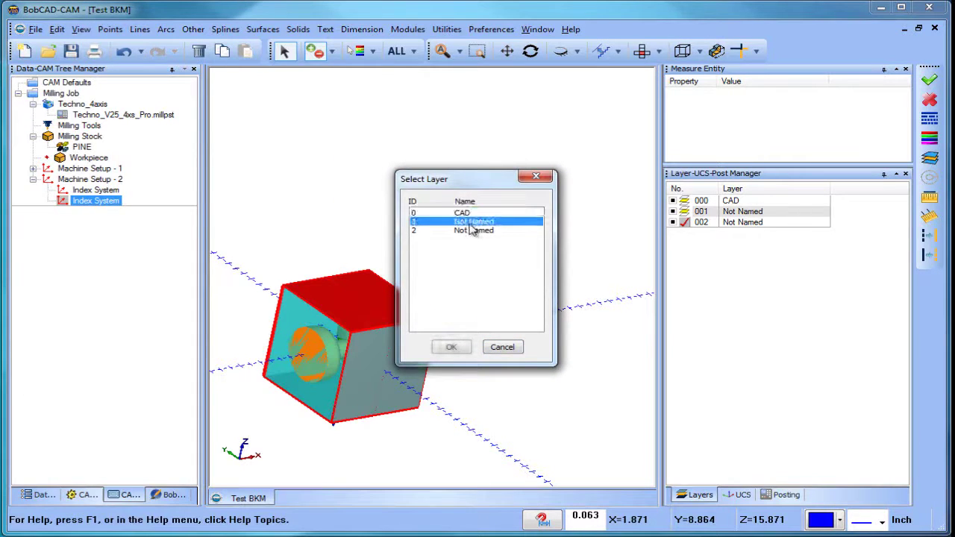
click(455, 347)
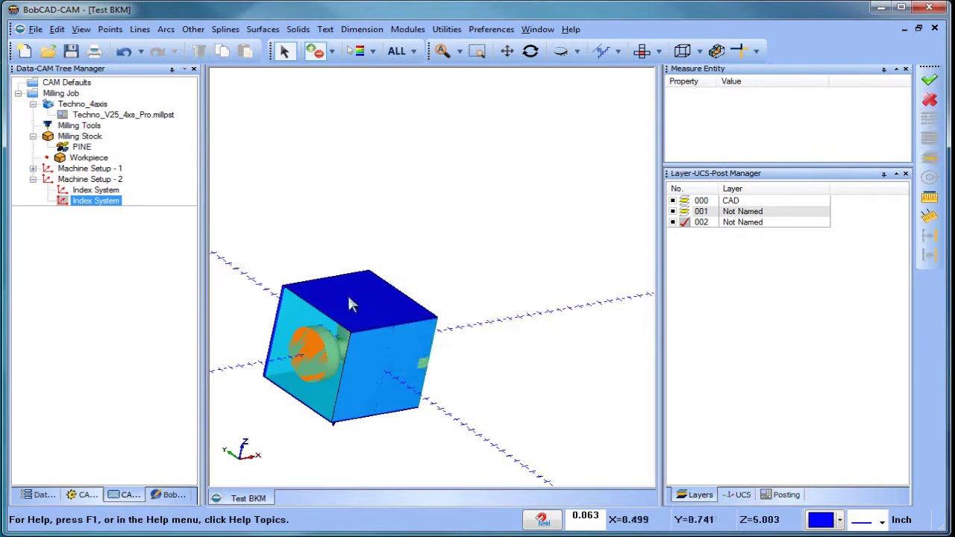
Extract the edges of the block's top and bottom surfaces as single edges in green
click(446, 29)
mouse_move(505, 144)
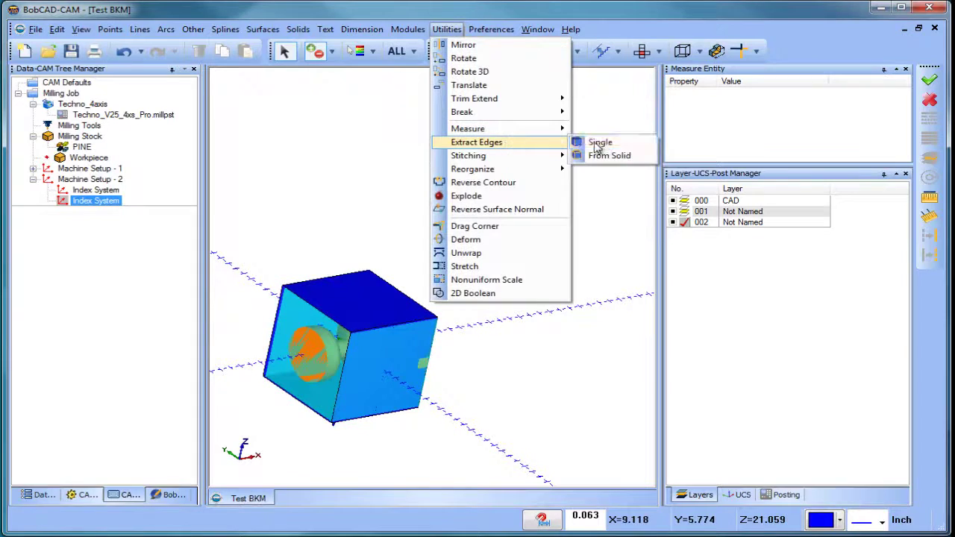
click(597, 142)
click(839, 520)
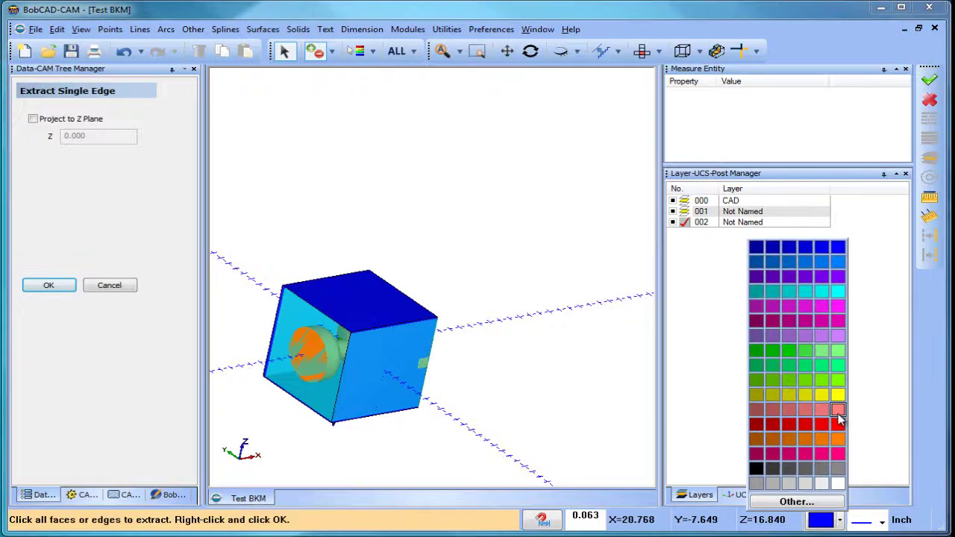
click(838, 365)
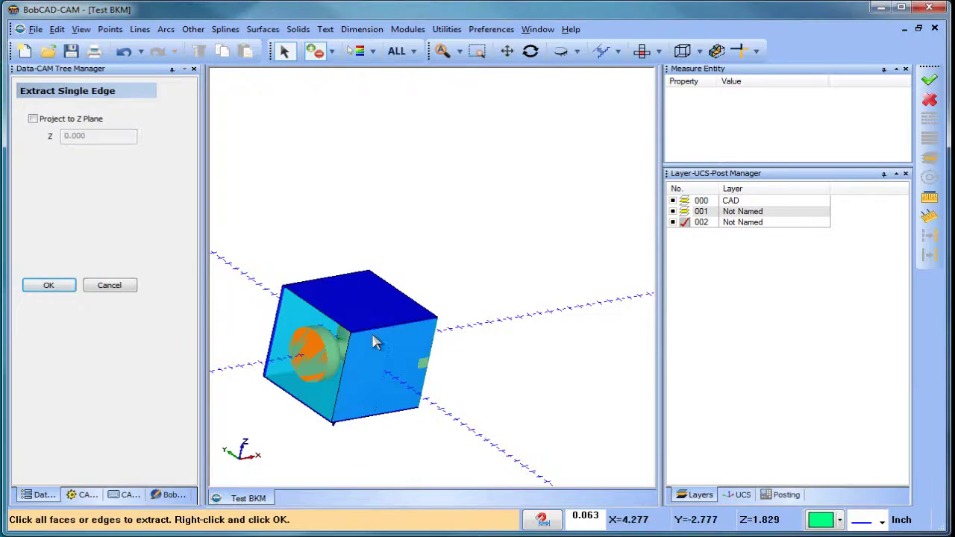
click(366, 298)
middle_drag(497, 351, 486, 267)
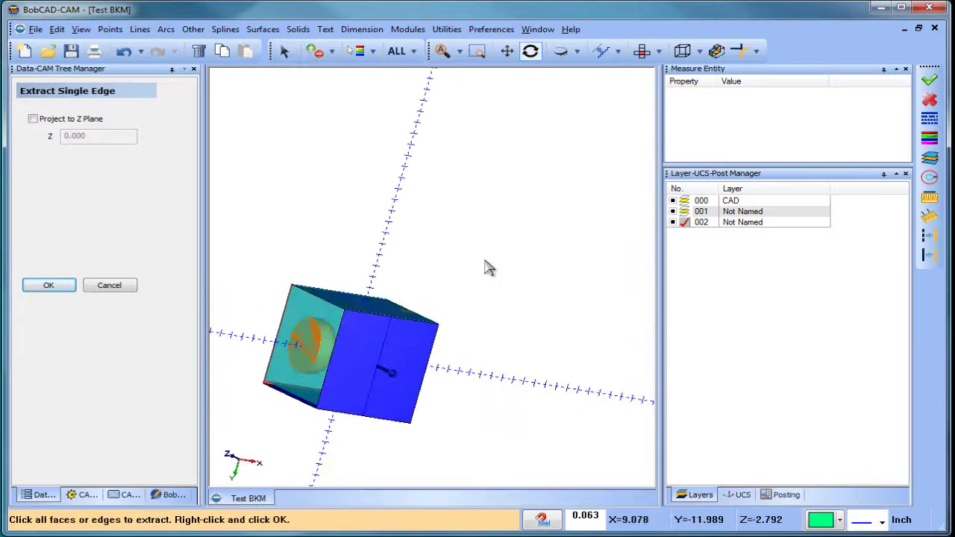
click(364, 336)
click(45, 288)
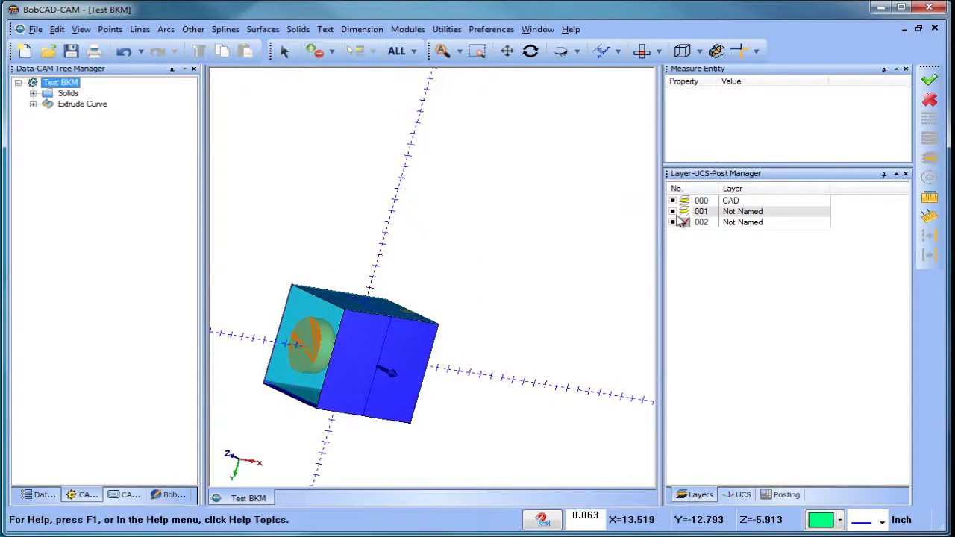
Hide layer 001, which holds the block's surfaces
click(674, 214)
middle_drag(560, 262, 418, 351)
click(137, 497)
click(103, 191)
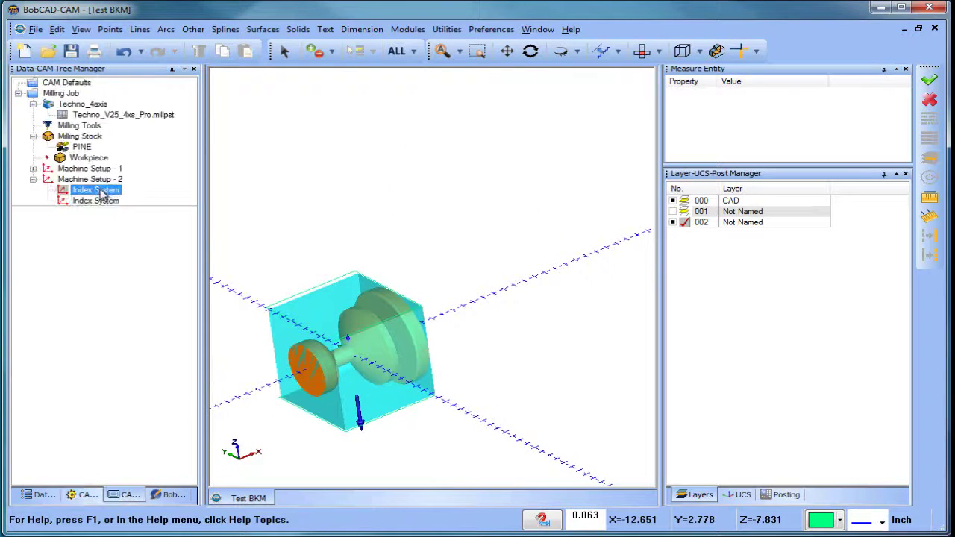
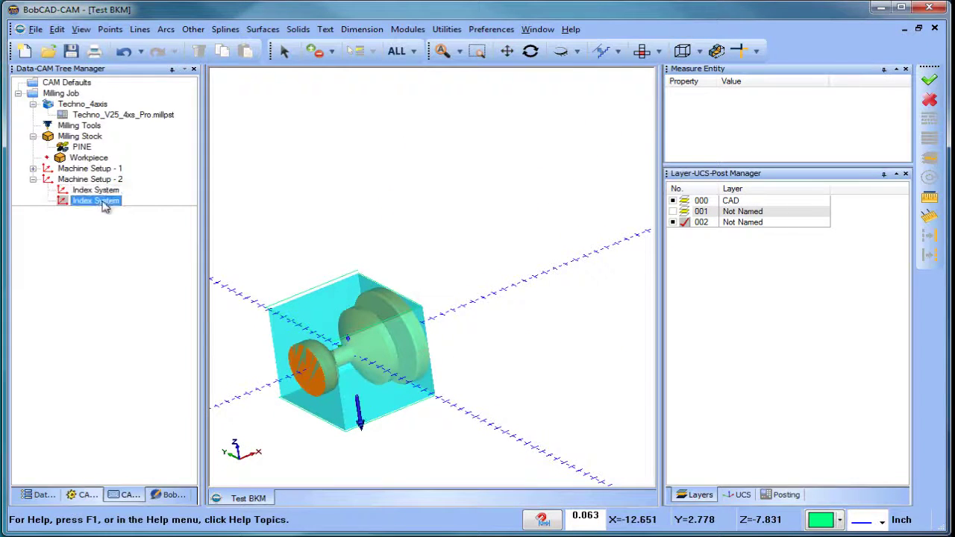
Start a Mill 3 Axis feature on the first Index System, with all visible entities as geometry and the extracted top edges as boundary
right_click(104, 192)
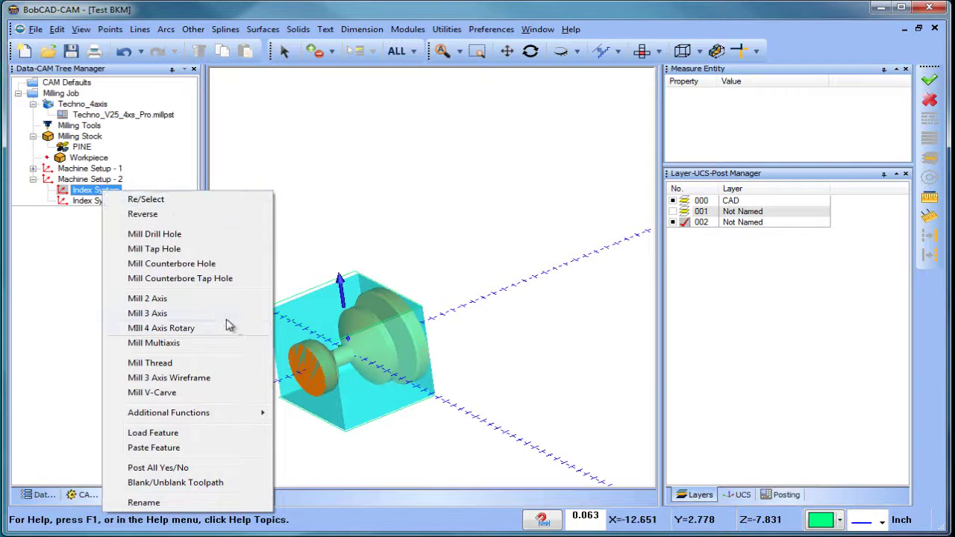
click(218, 316)
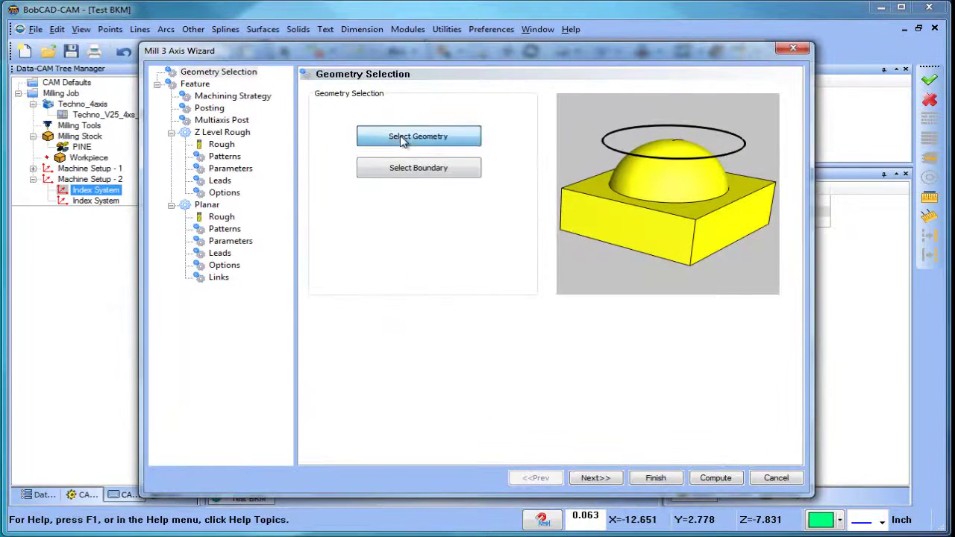
click(398, 135)
click(398, 52)
right_click(440, 156)
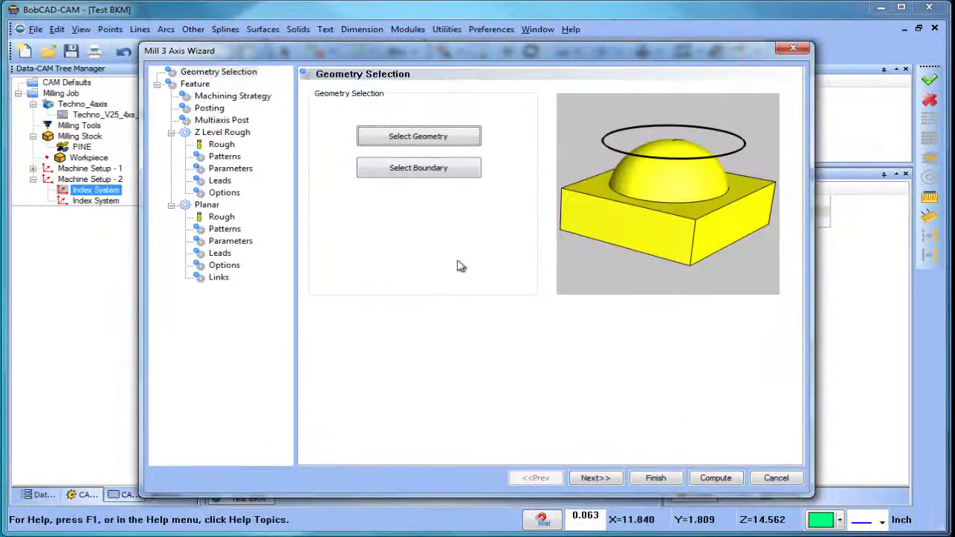
click(418, 170)
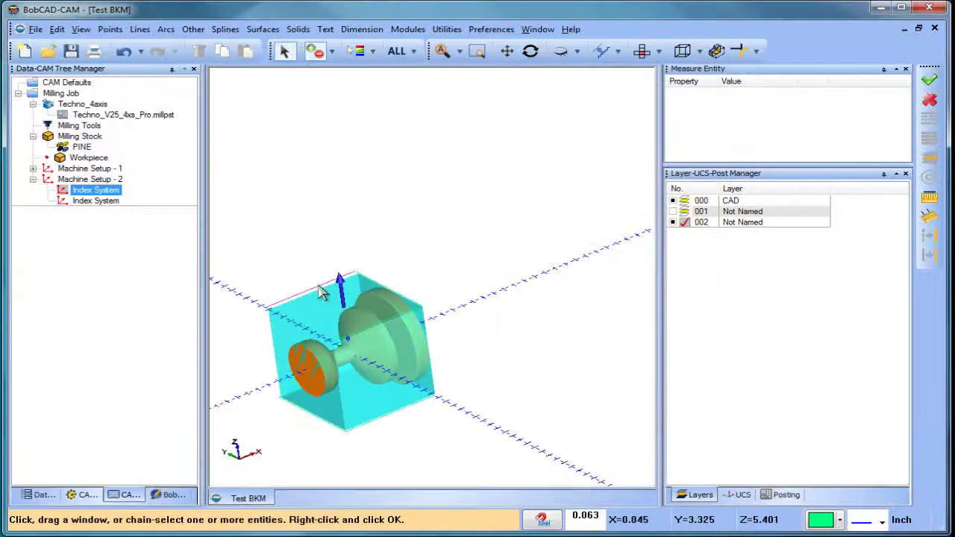
right_click(332, 237)
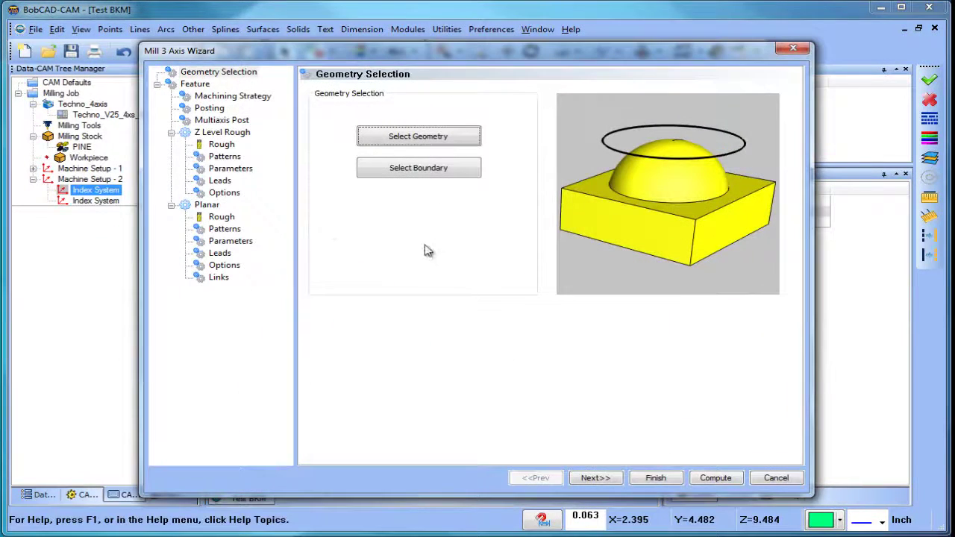
Remove the Planar operation from the 3 axis feature's machining strategy, keeping only Z Level Rough
click(595, 478)
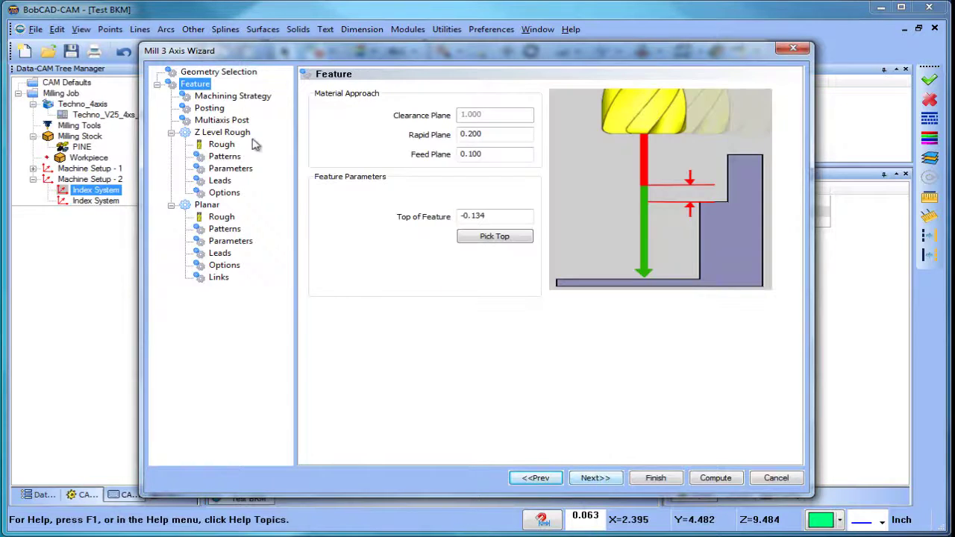
click(256, 96)
click(341, 322)
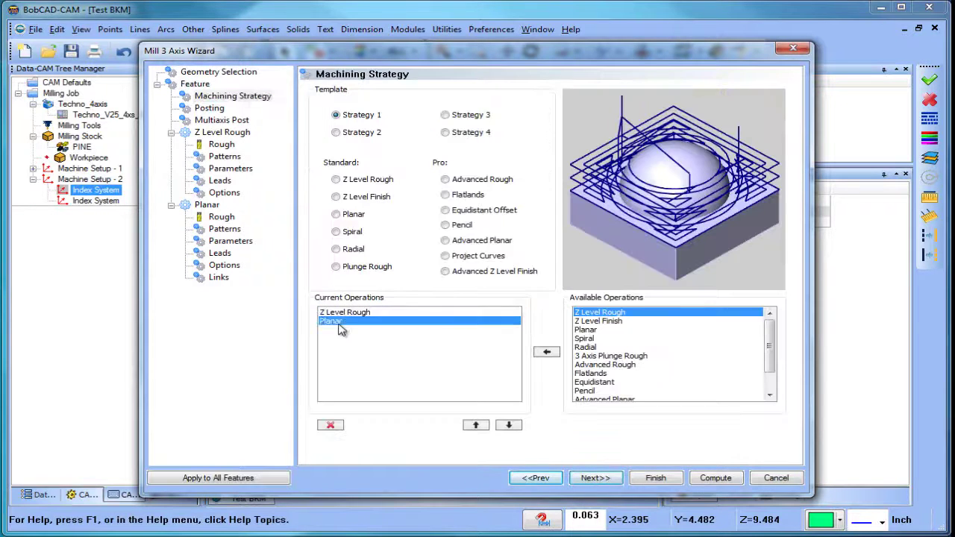
click(327, 427)
click(606, 478)
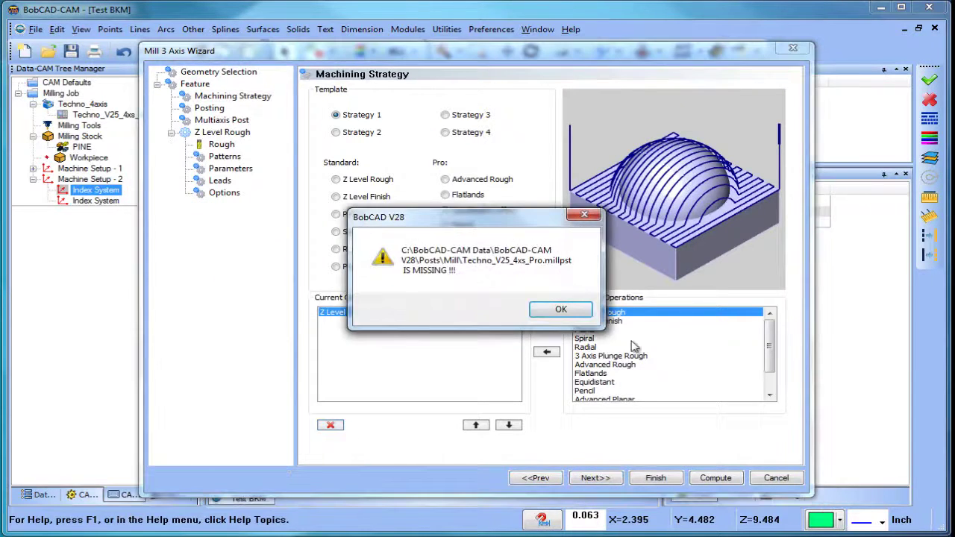
click(561, 310)
Set the Z Level Rough depth of cut and stepover to 0.250 and the XYZ allowance to 0.020, and compute the toolpath
click(228, 146)
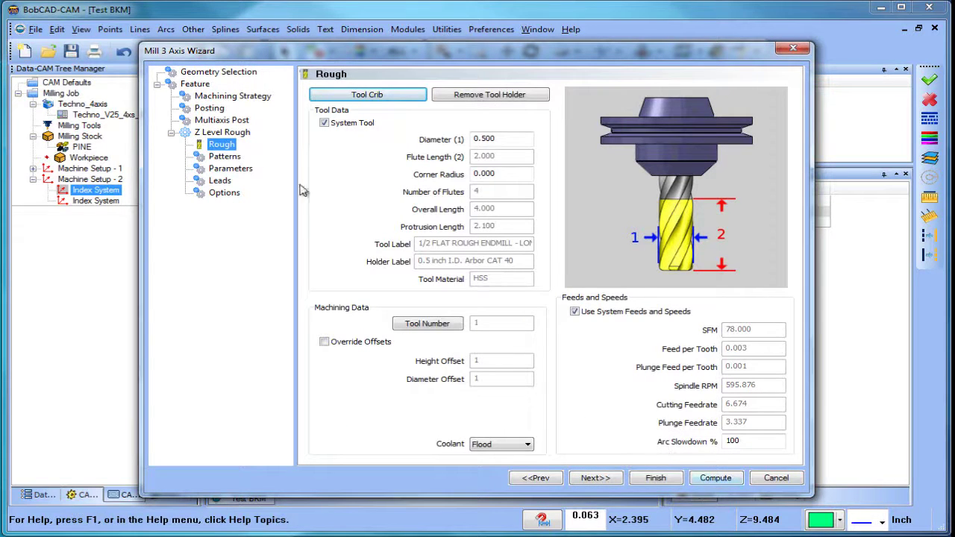
click(224, 156)
click(230, 168)
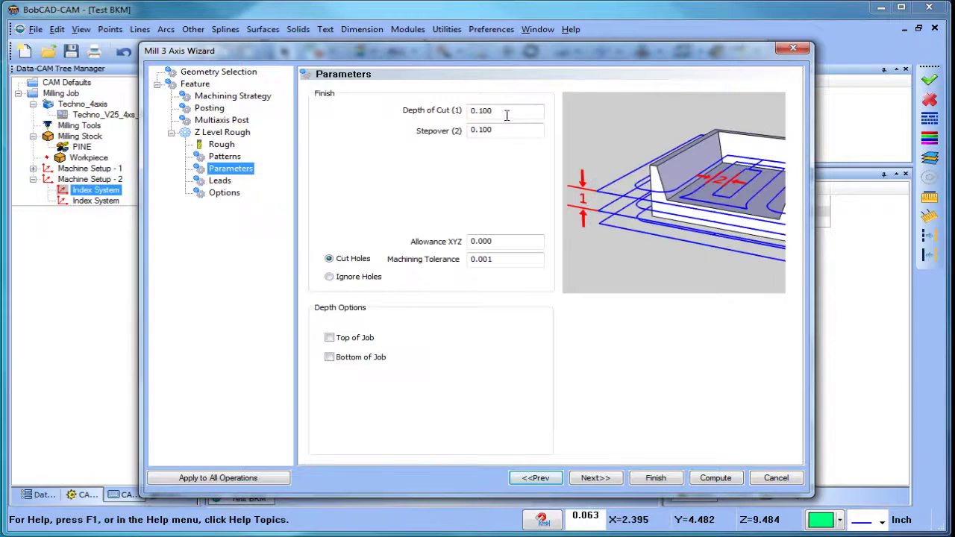
click(497, 111)
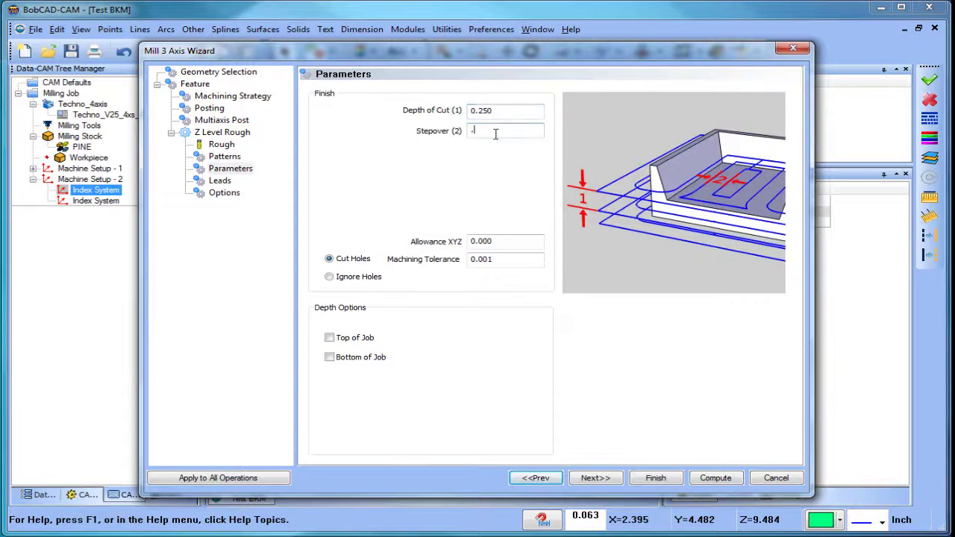
click(512, 247)
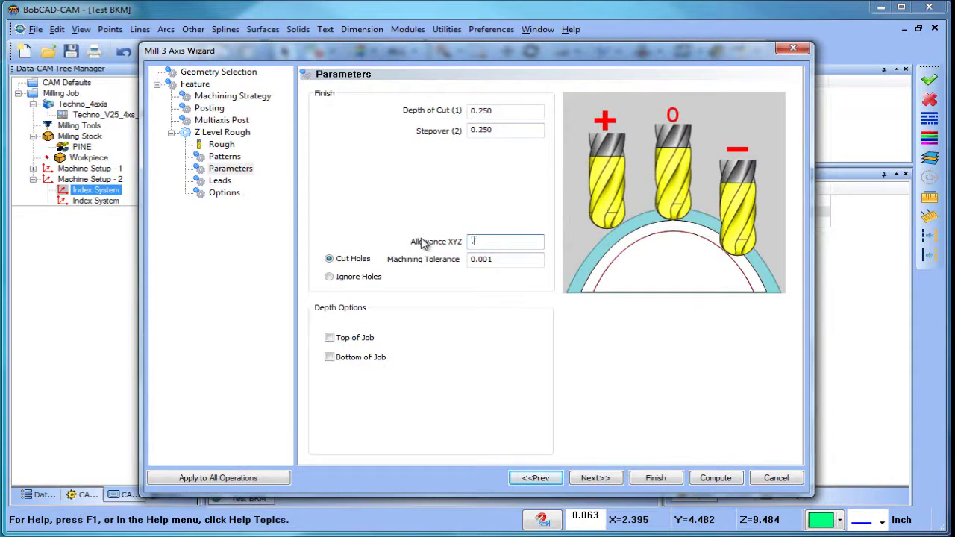
click(718, 481)
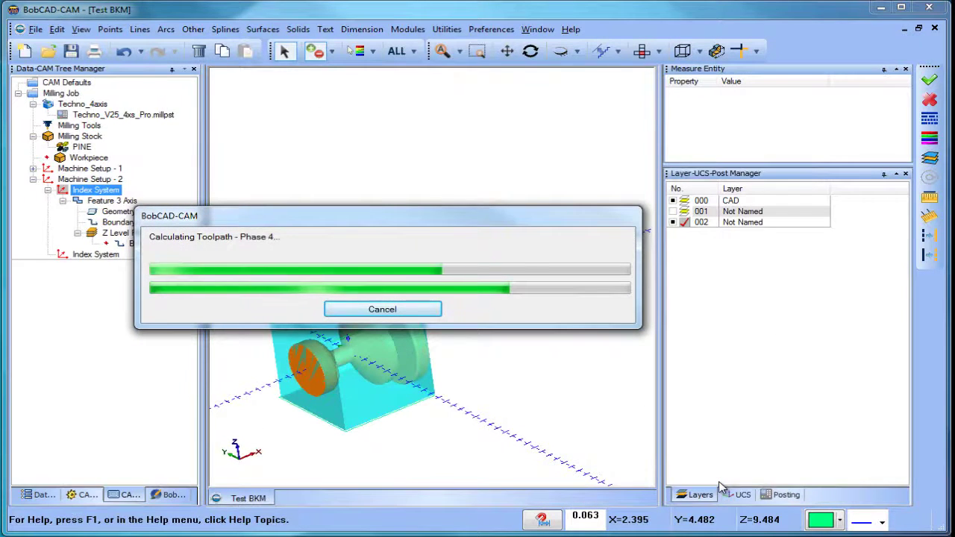
Limit the first Index System's Z Level Rough with a Bottom of Job depth of -4.000 and recompute the toolpath
scroll(565, 456, up, 2)
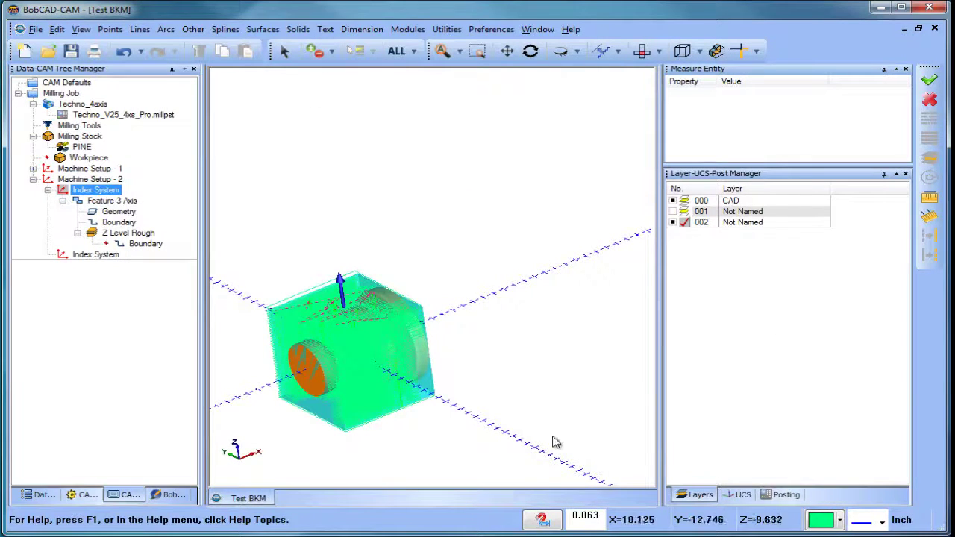
scroll(391, 293, down, 2)
middle_drag(390, 293, 449, 275)
scroll(447, 301, up, 2)
mouse_move(447, 307)
middle_down()
mouse_move(455, 291)
mouse_move(420, 290)
mouse_move(445, 290)
middle_up()
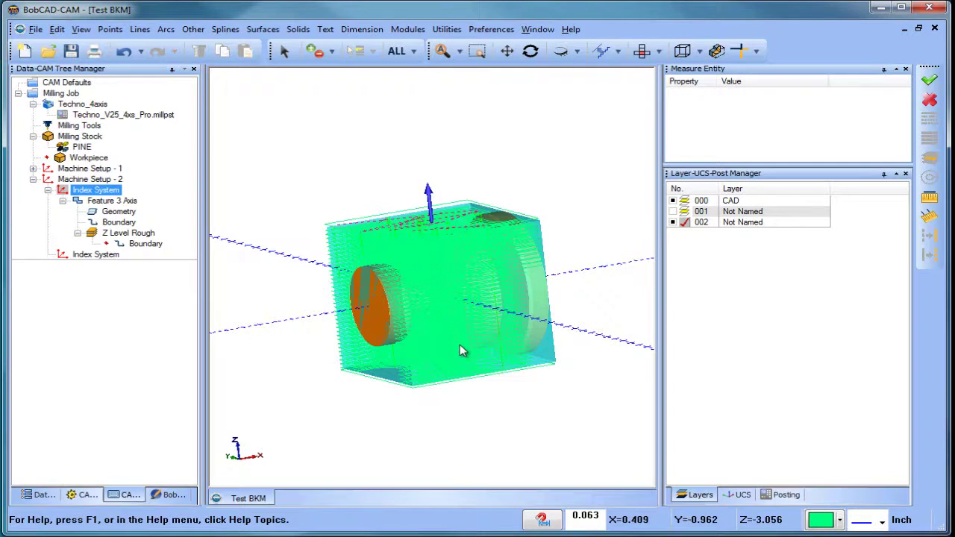
click(108, 201)
right_click(110, 201)
click(149, 179)
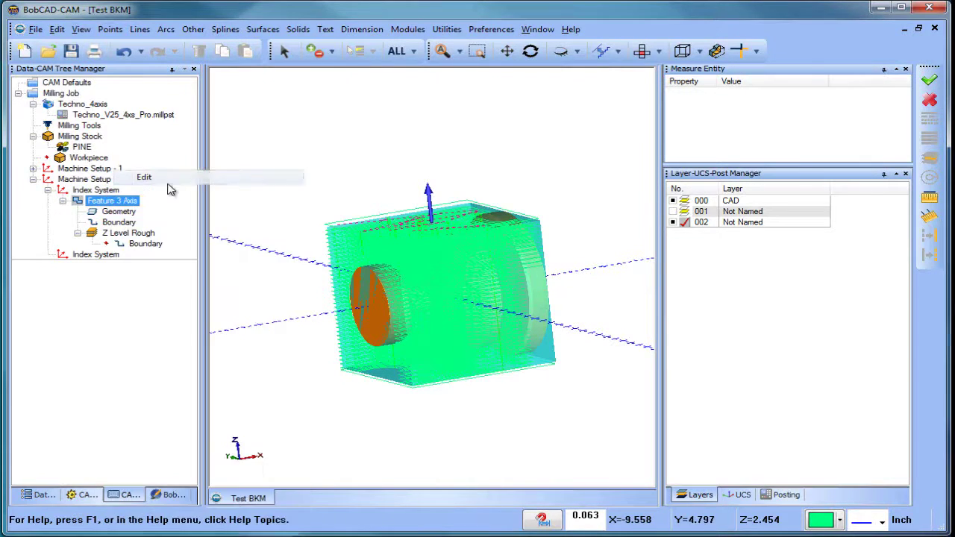
click(224, 145)
click(235, 158)
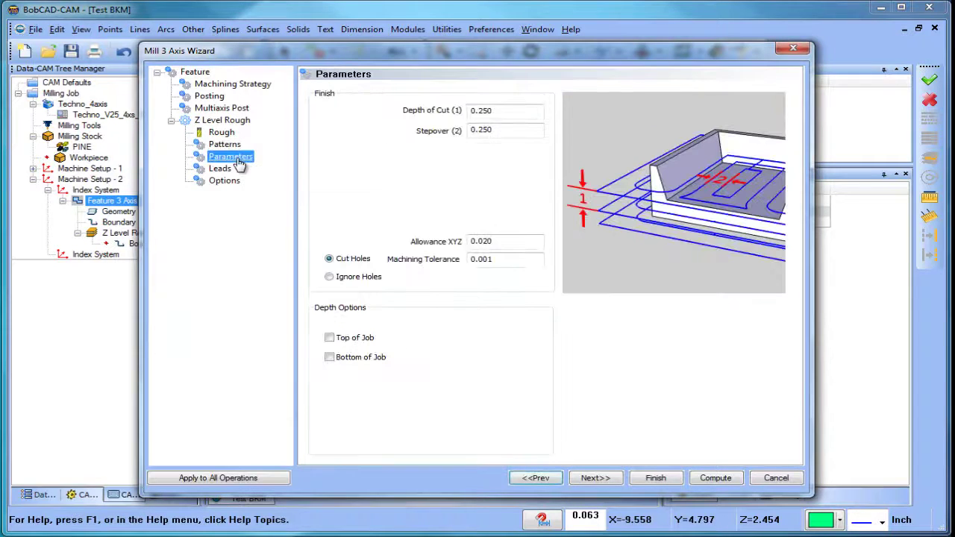
click(329, 358)
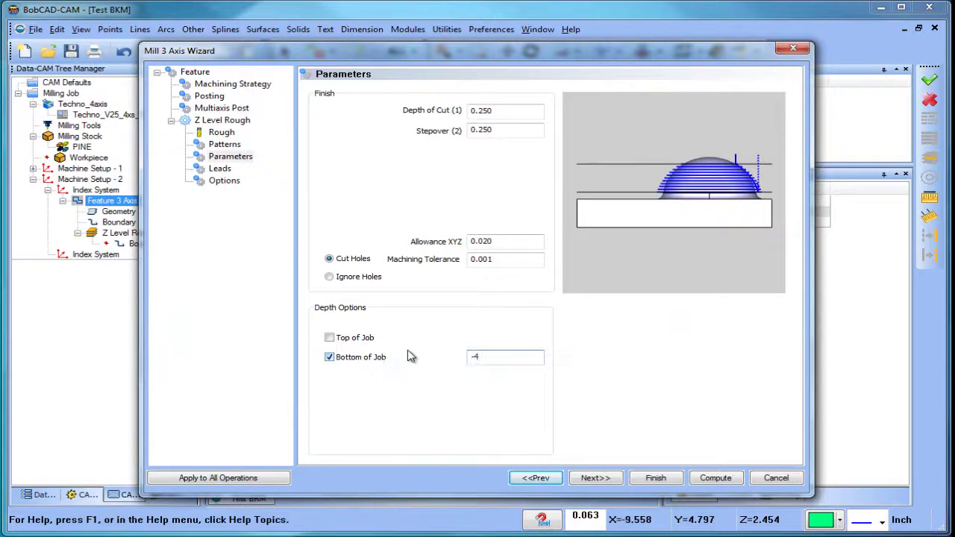
click(714, 478)
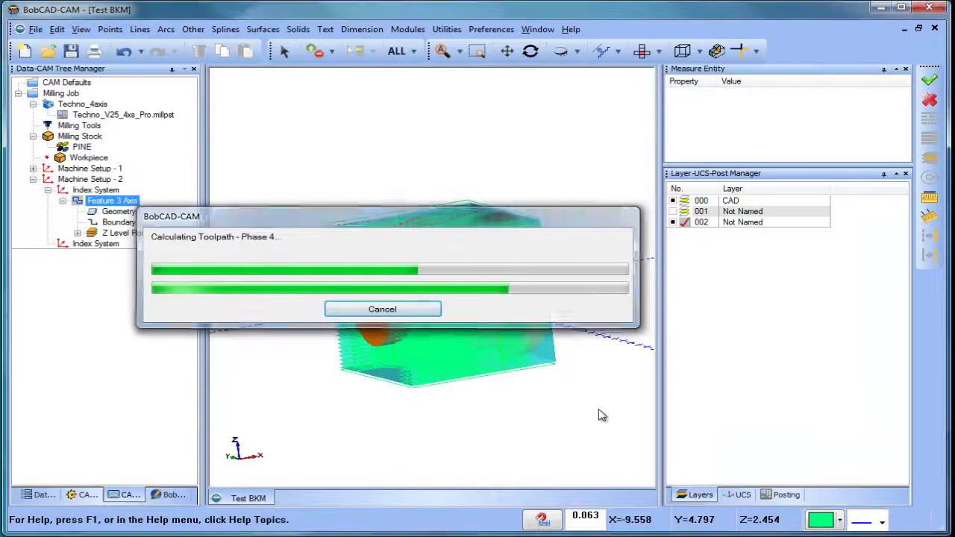
Copy Feature 3 Axis from the first Index System and paste it into the second Index System
middle_drag(443, 241, 475, 307)
click(90, 244)
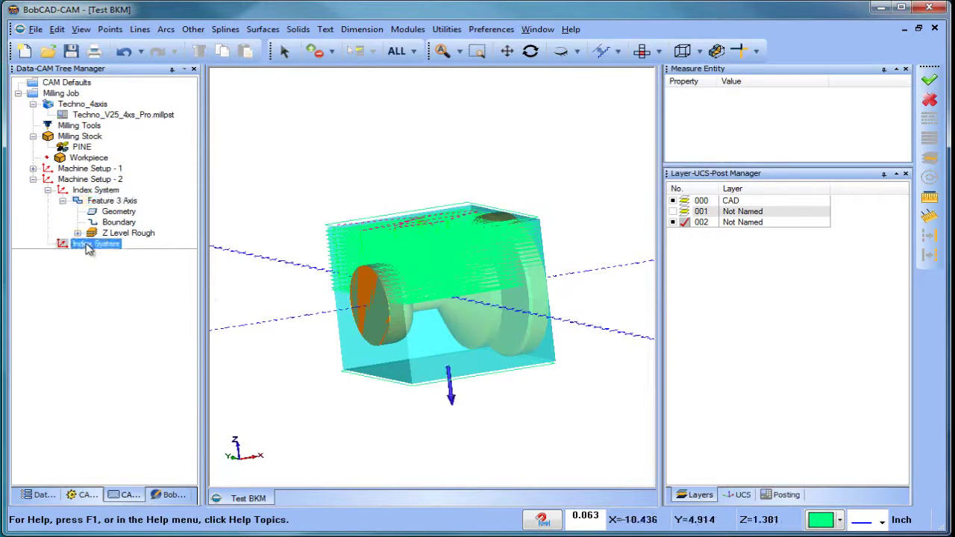
middle_drag(536, 378, 428, 366)
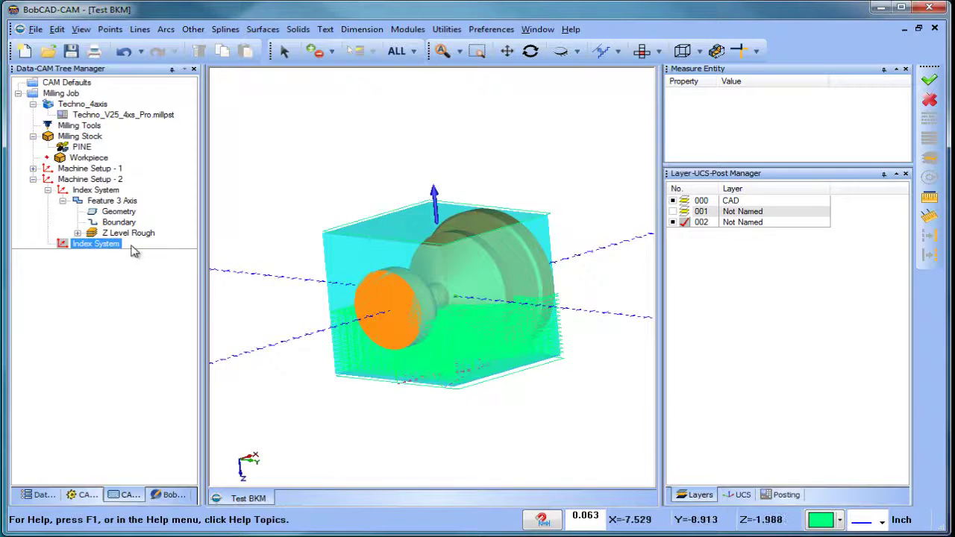
click(112, 200)
right_click(112, 200)
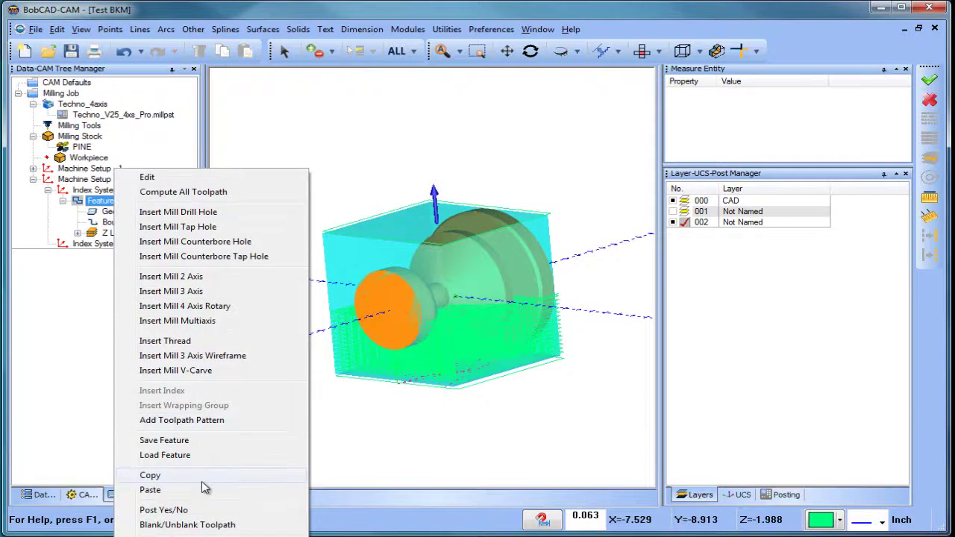
click(101, 280)
right_click(95, 243)
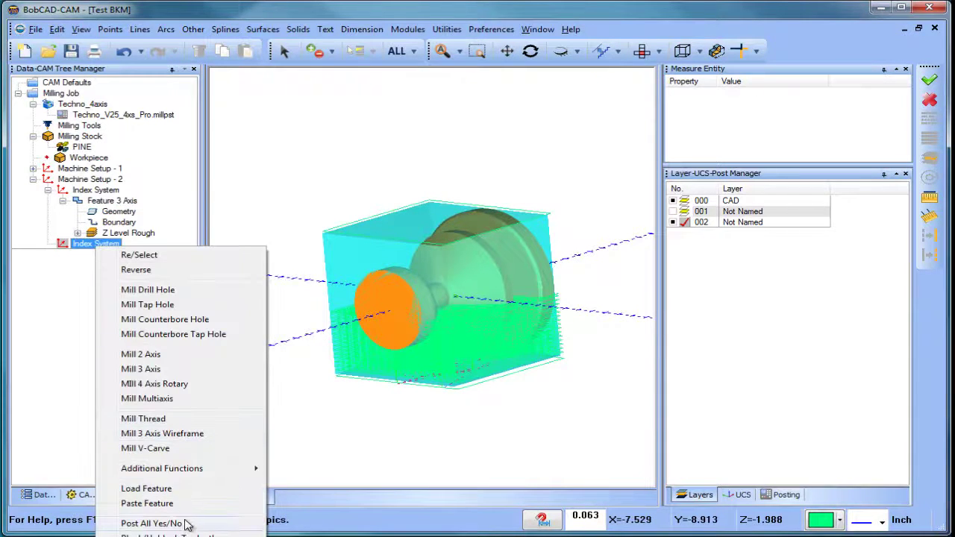
click(183, 504)
Reselect the pasted feature's geometry and its boundary from the block's opposite-face edges, and compute its Z Level Rough toolpath
right_click(130, 265)
click(153, 271)
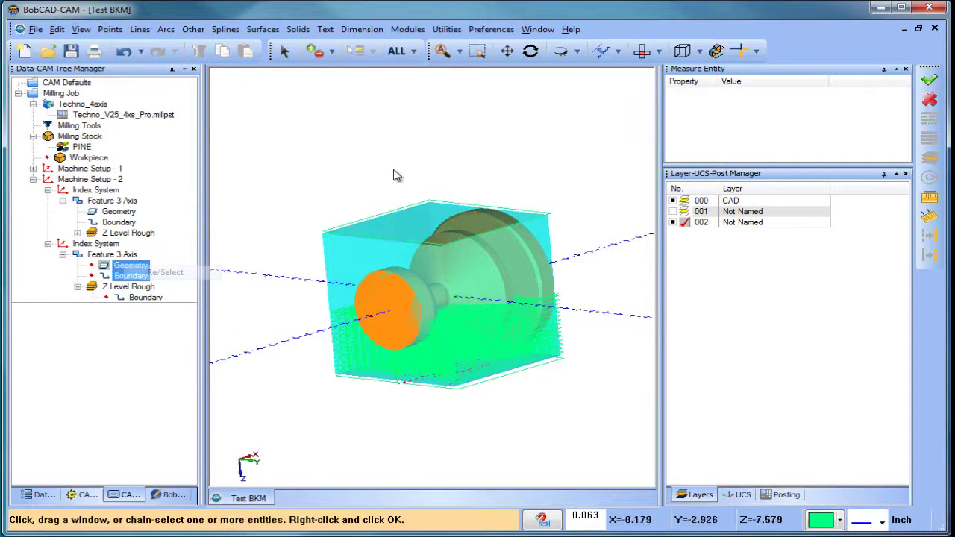
right_click(120, 276)
click(153, 285)
click(384, 215)
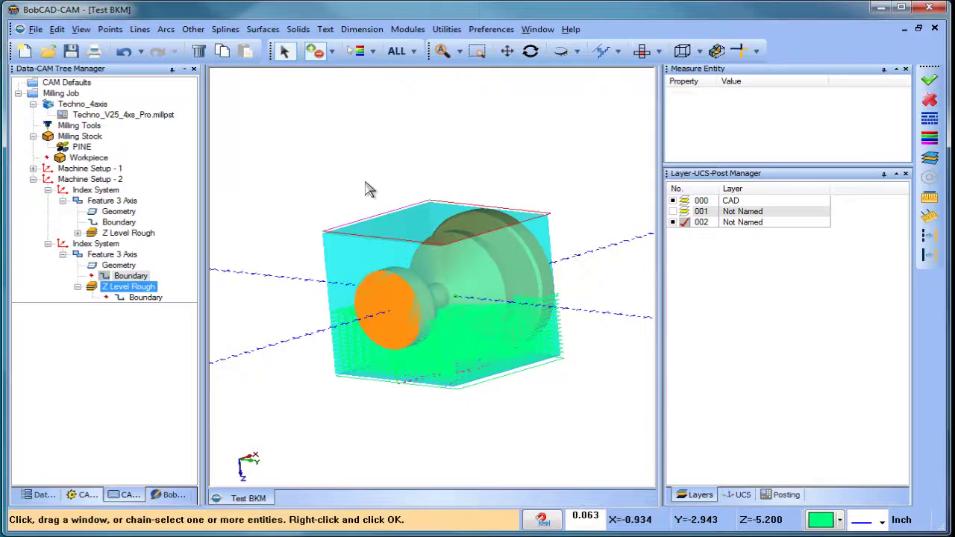
right_click(114, 290)
click(156, 294)
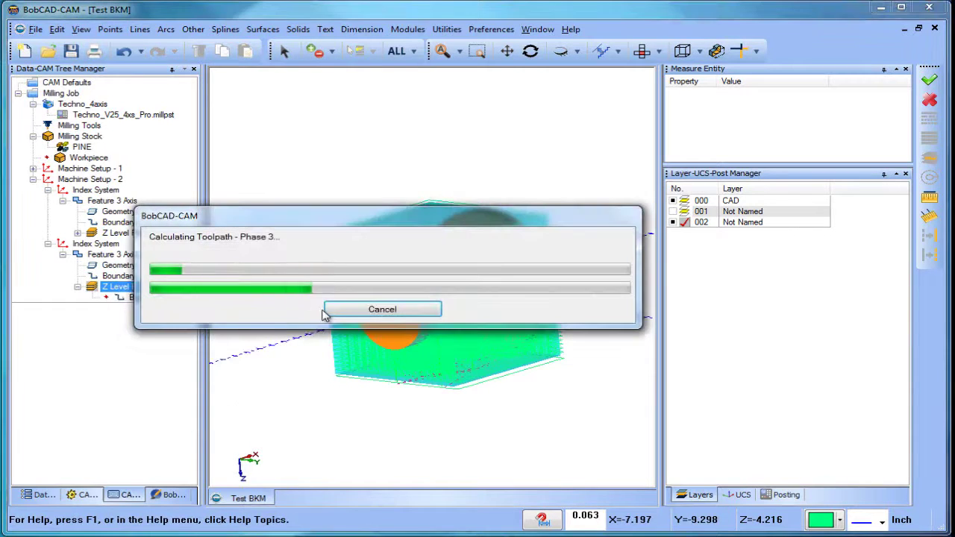
Change the Bottom of Job depth of the first Index System's 3 axis feature and recompute its toolpath
middle_drag(465, 300, 512, 292)
right_click(112, 230)
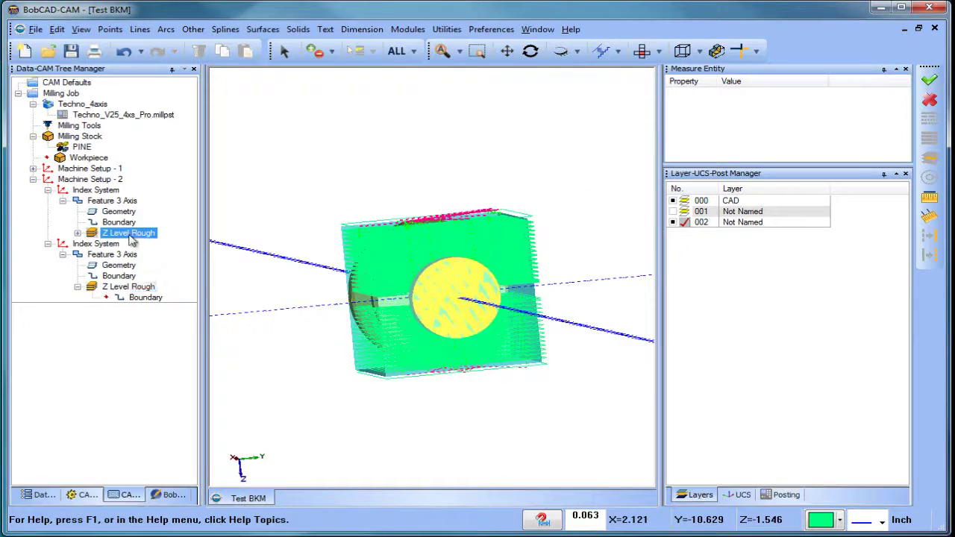
click(108, 201)
right_click(109, 201)
click(133, 178)
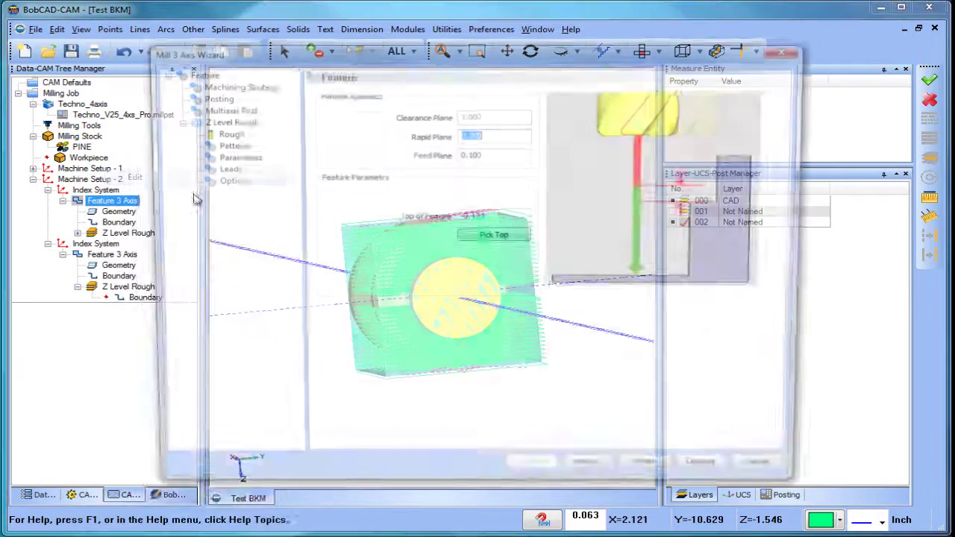
click(237, 156)
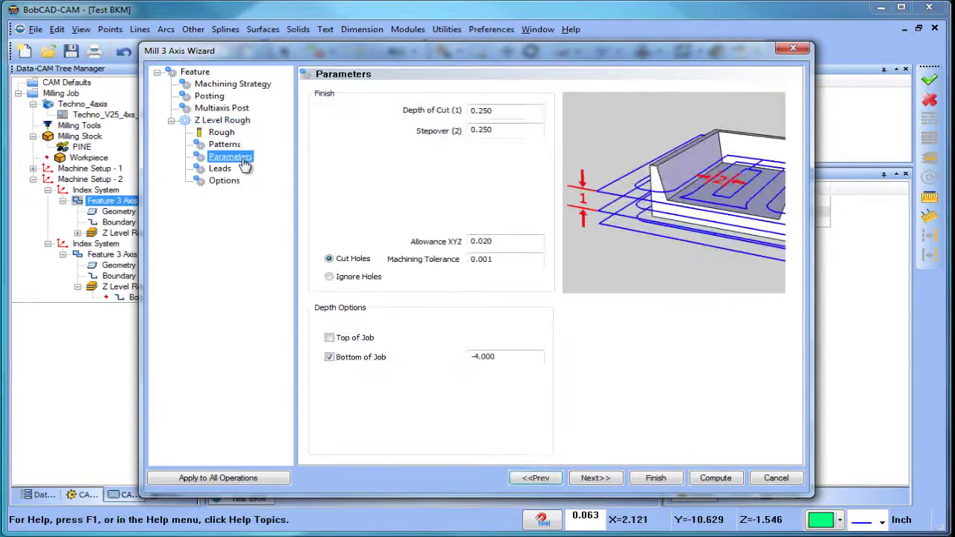
click(494, 357)
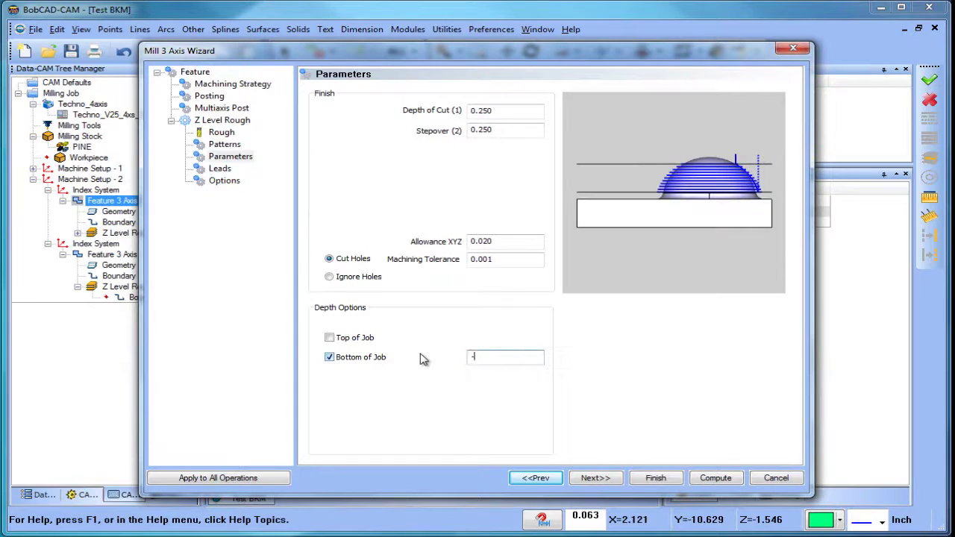
click(712, 478)
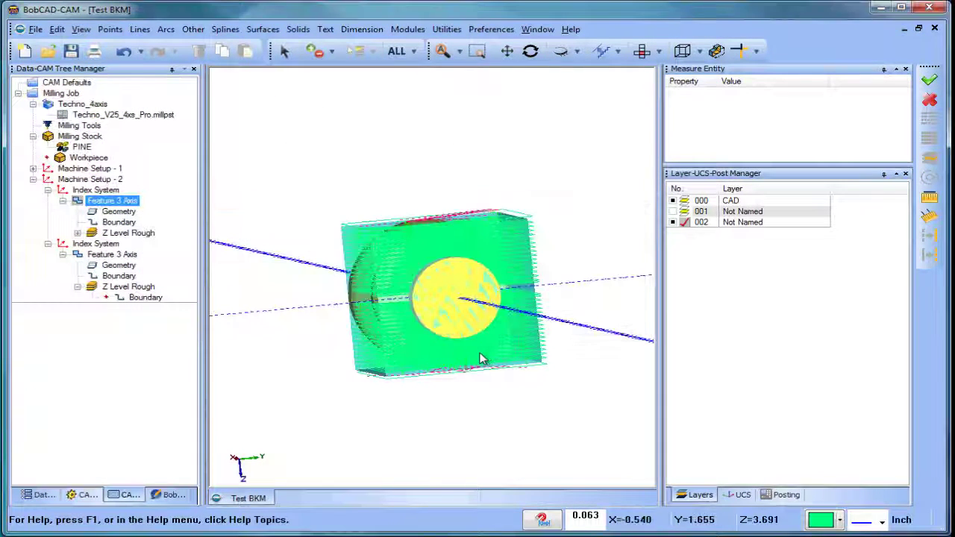
Set the Bottom of Job depth of the second Index System's 3 axis feature to -4.7 and recompute its toolpath
mouse_move(427, 317)
middle_down()
mouse_move(479, 306)
mouse_move(437, 311)
middle_up()
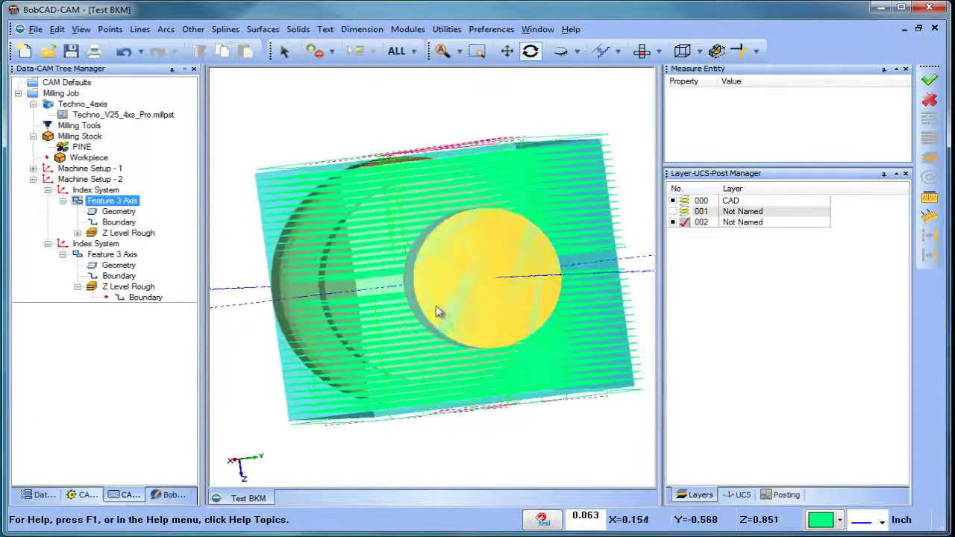
click(101, 255)
right_click(105, 256)
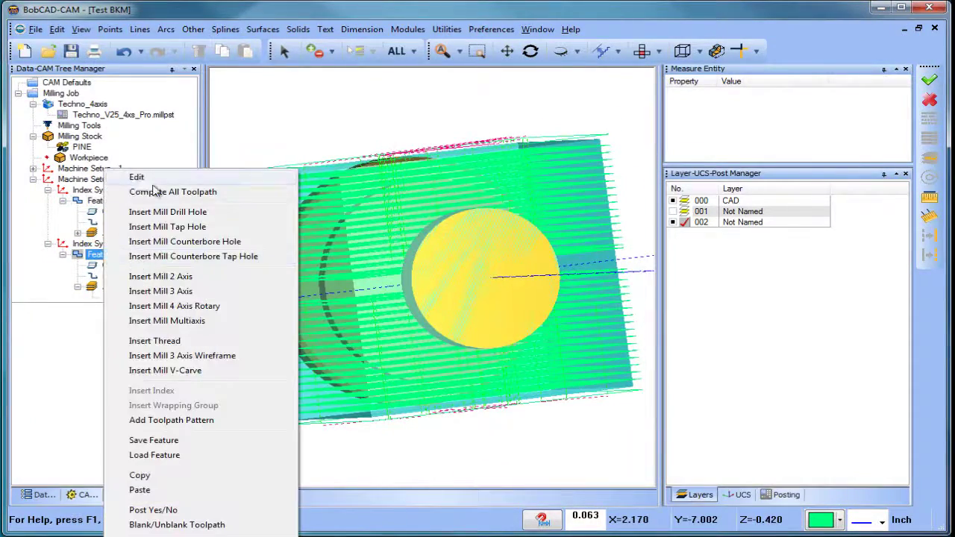
click(137, 178)
click(224, 144)
click(232, 157)
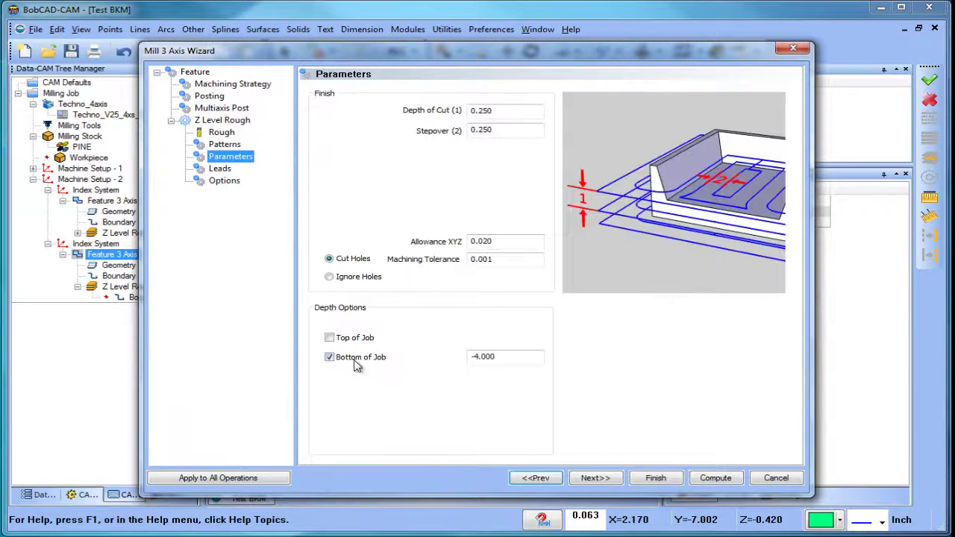
click(504, 356)
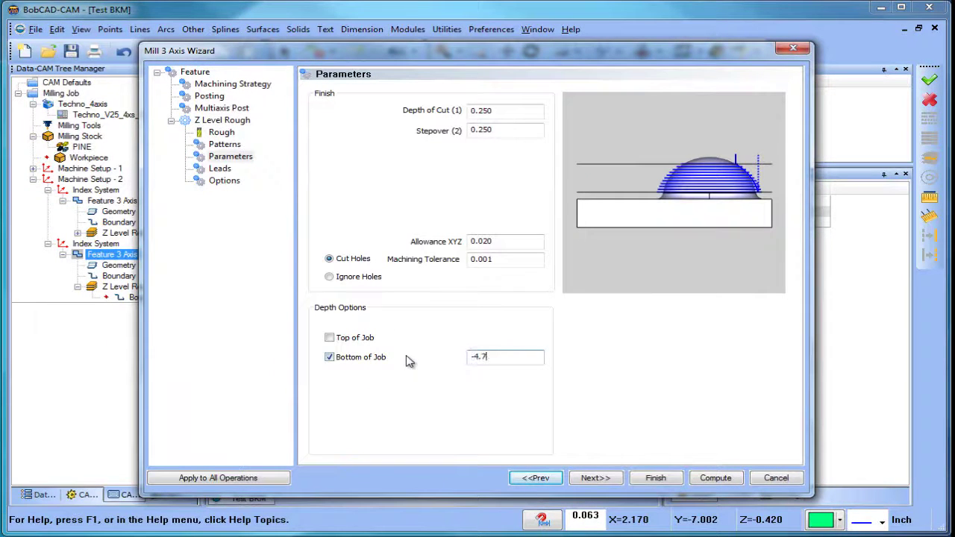
click(712, 478)
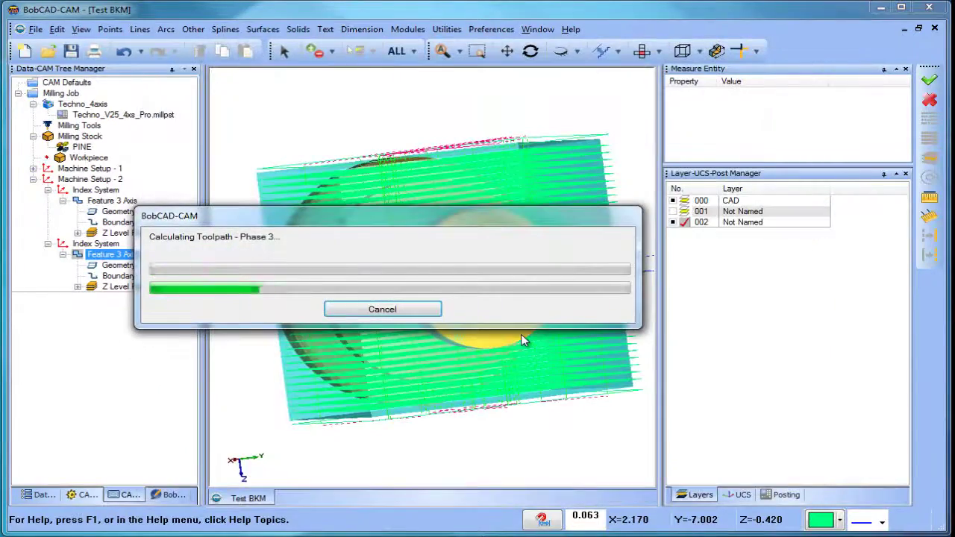
Inspect both roughing toolpaths, then collapse the two Index Systems and expand Machine Setup - 1 down to its 4 axis operation
middle_drag(471, 303, 492, 319)
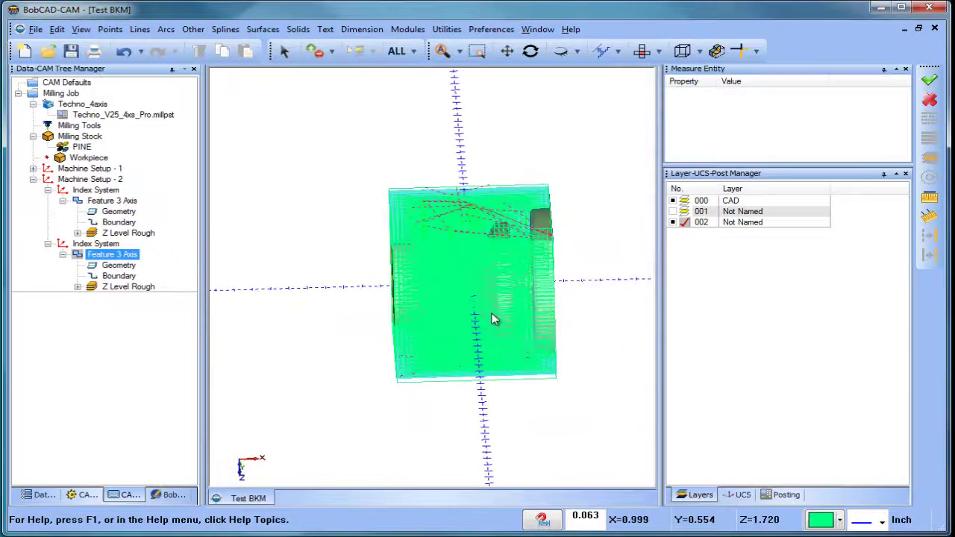
middle_drag(485, 356, 433, 328)
click(95, 243)
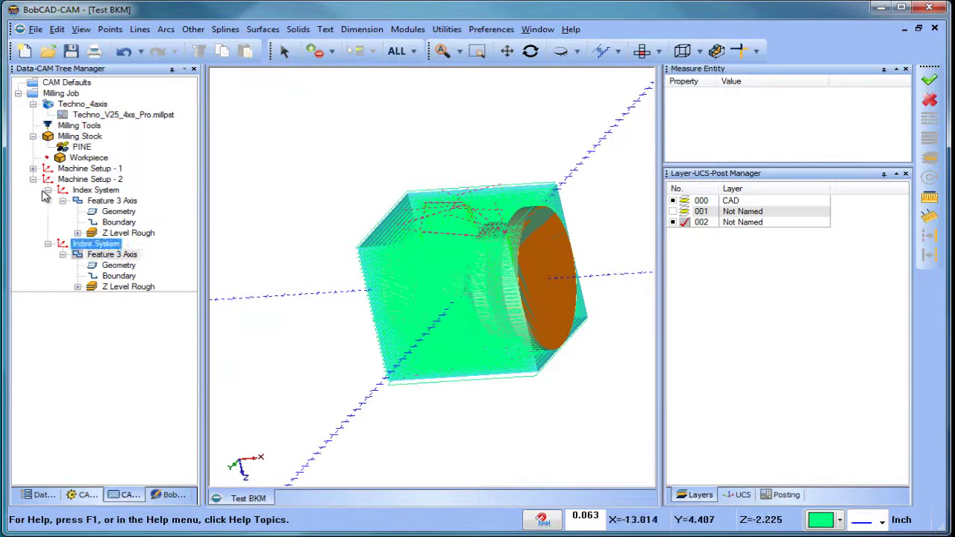
click(48, 189)
click(47, 201)
click(33, 168)
click(64, 190)
click(47, 179)
Turn off Multiple Passes in the parameters of Machine Setup - 1's 4 axis rotary feature and try to recompute its toolpath
click(104, 201)
right_click(106, 203)
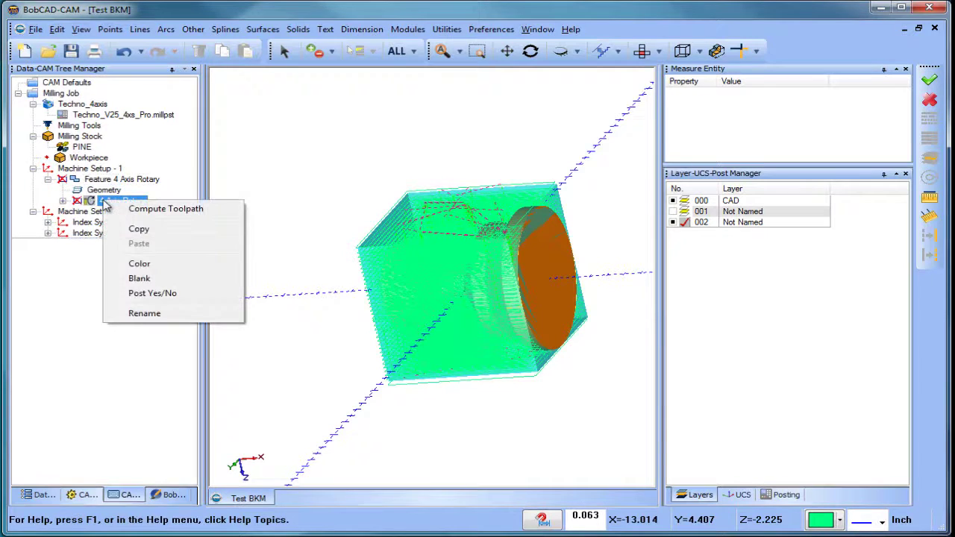
right_click(112, 180)
click(142, 177)
click(228, 147)
click(233, 158)
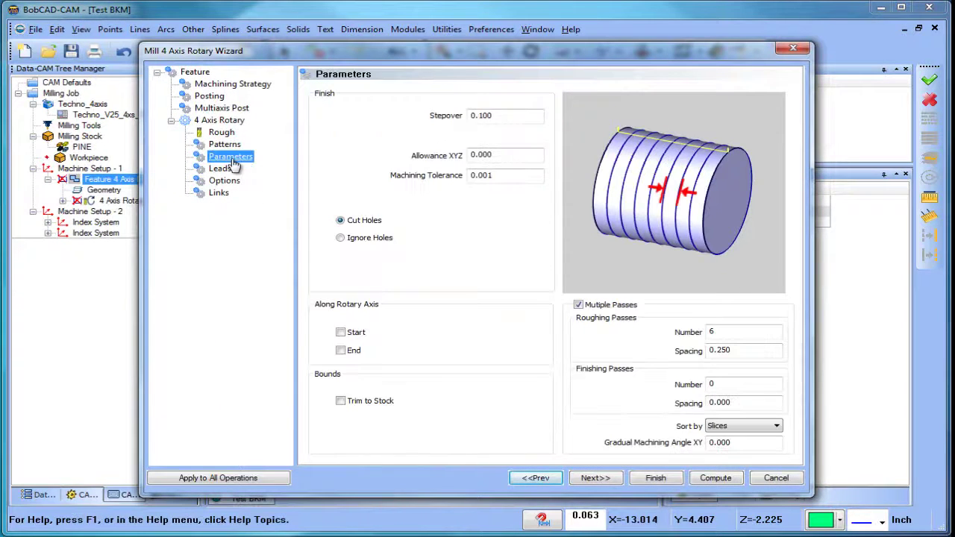
click(579, 305)
click(714, 477)
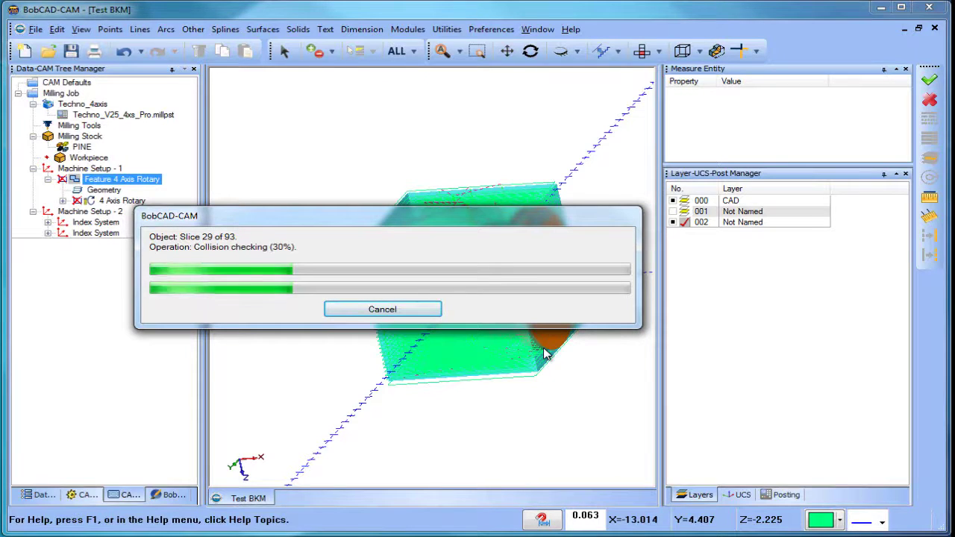
click(403, 311)
Collapse both machine setups in the Milling Job and blank the whole job
middle_drag(379, 290, 246, 292)
click(104, 190)
click(33, 169)
click(33, 179)
click(63, 94)
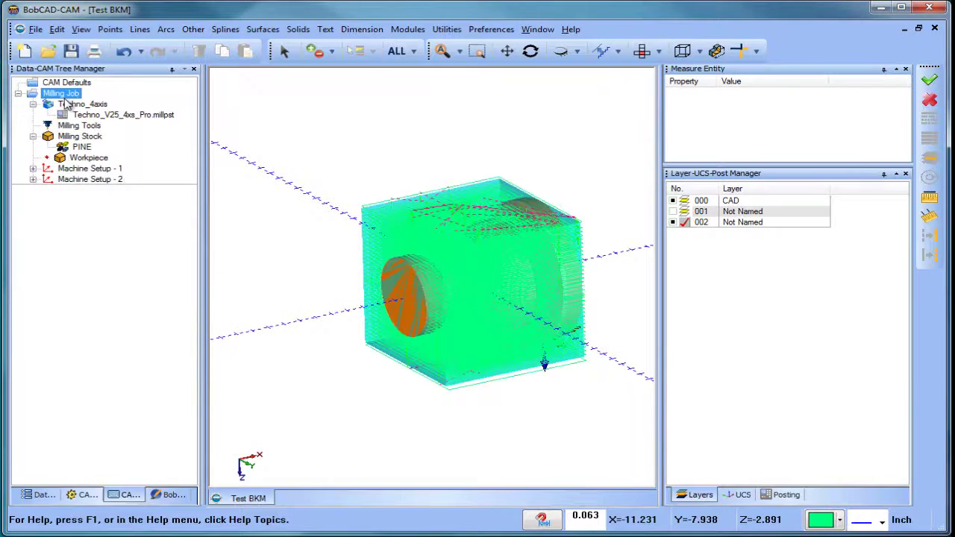
right_click(64, 95)
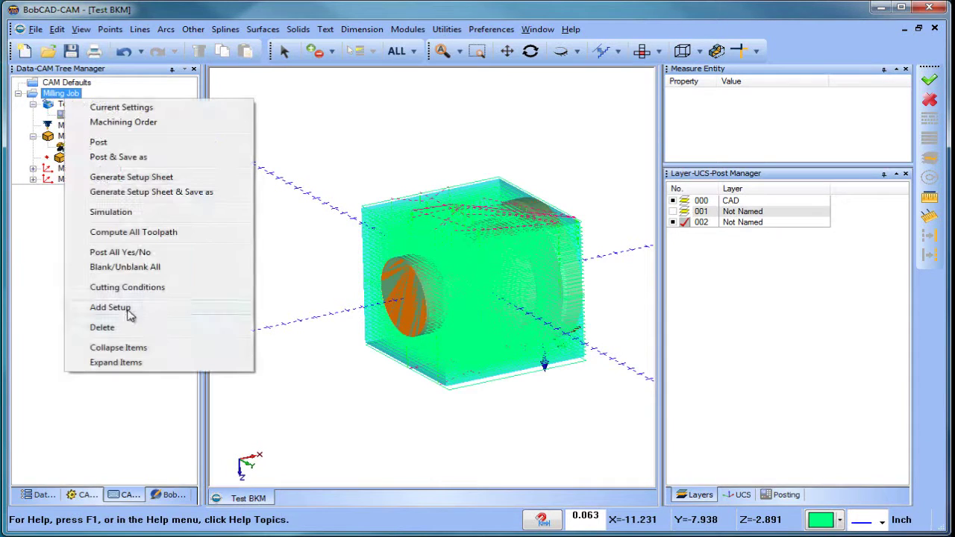
click(153, 266)
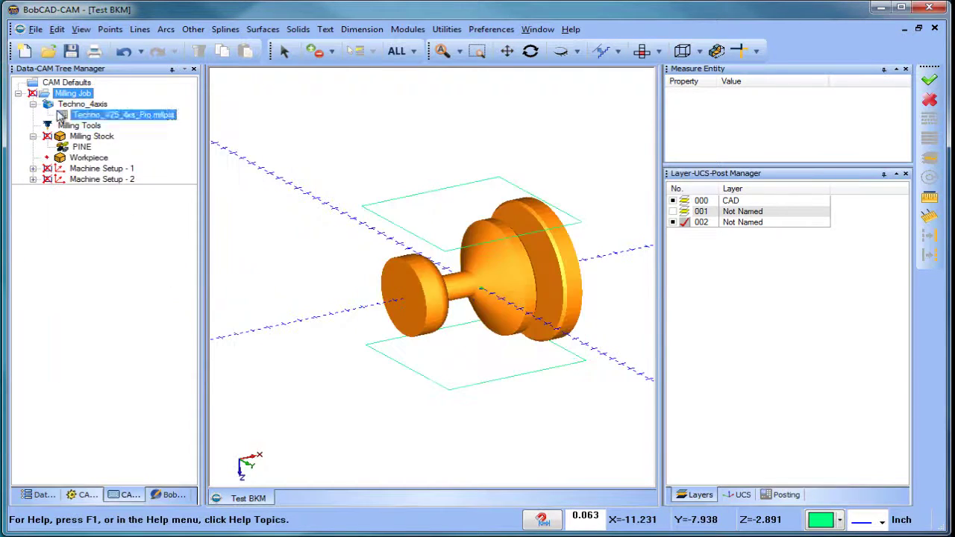
right_click(79, 99)
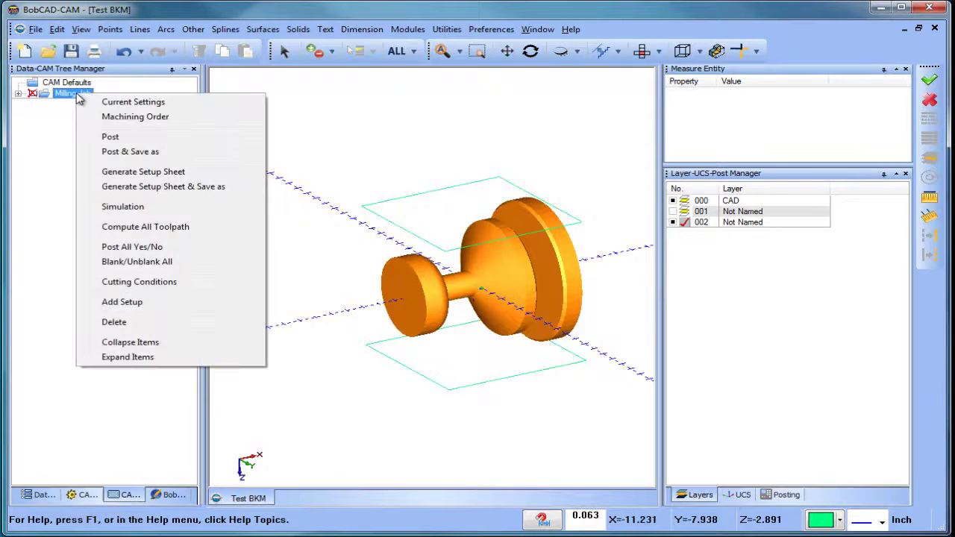
Create a new milling job on the BC_4x_Mill machine and start its stock definition
right_click(74, 85)
click(124, 96)
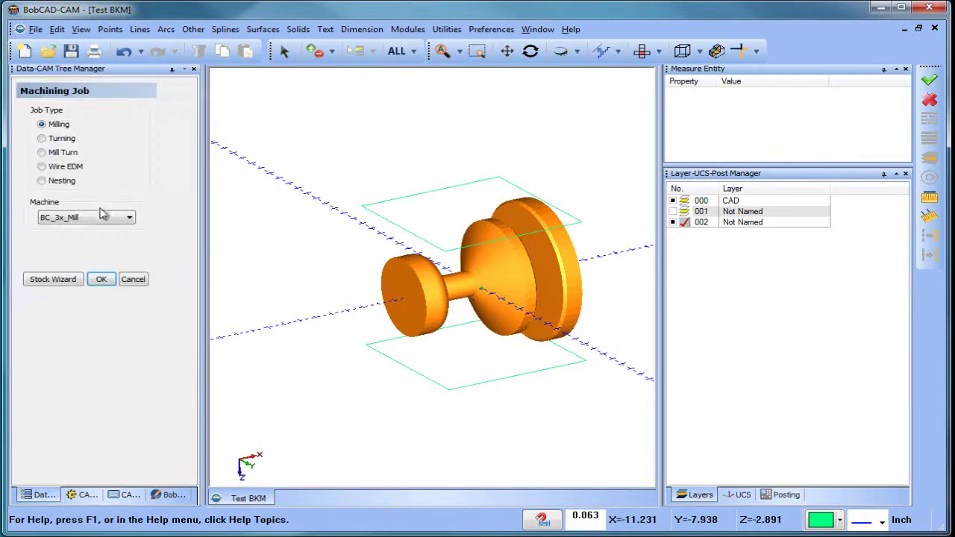
click(87, 218)
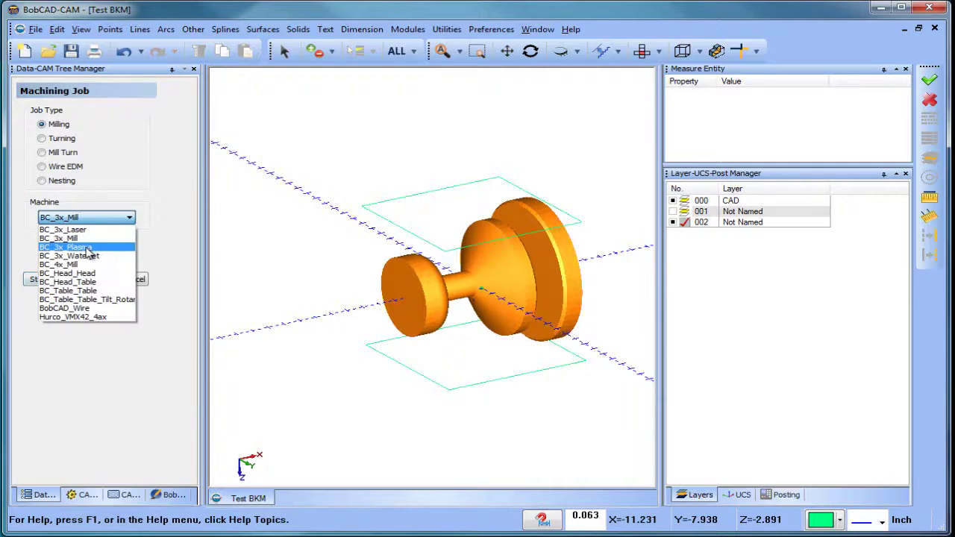
click(88, 270)
click(100, 279)
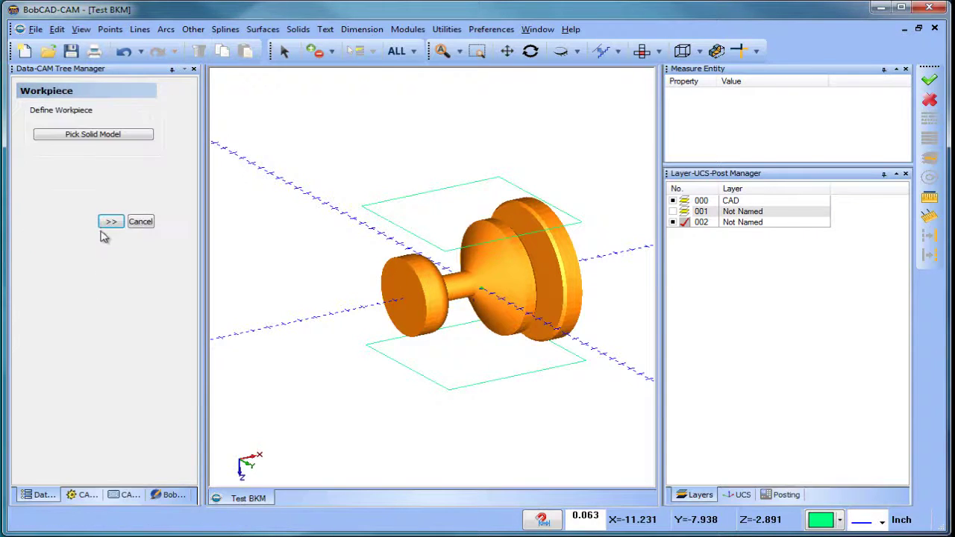
Define the stock as a rectangular bounding box sized automatically from the workspace, and continue to the machine setup
click(109, 221)
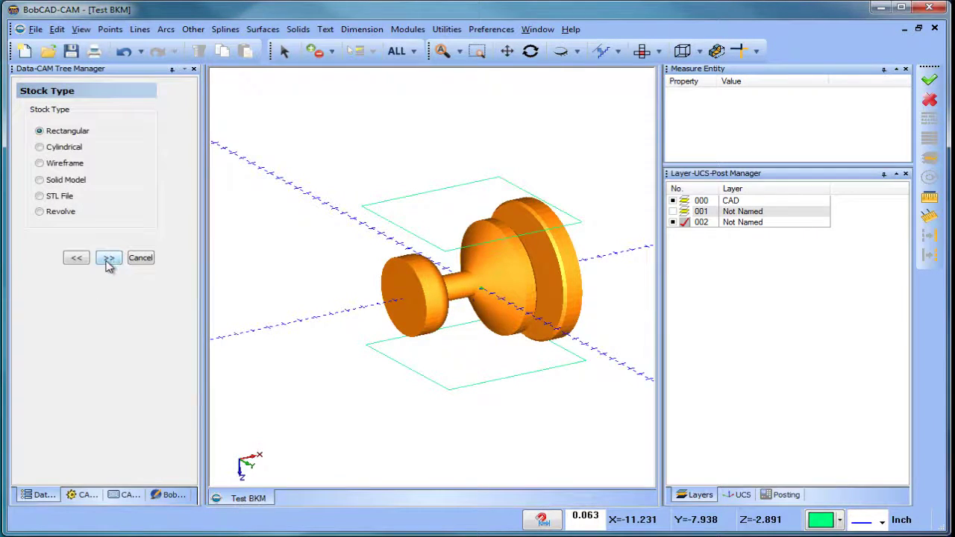
click(108, 258)
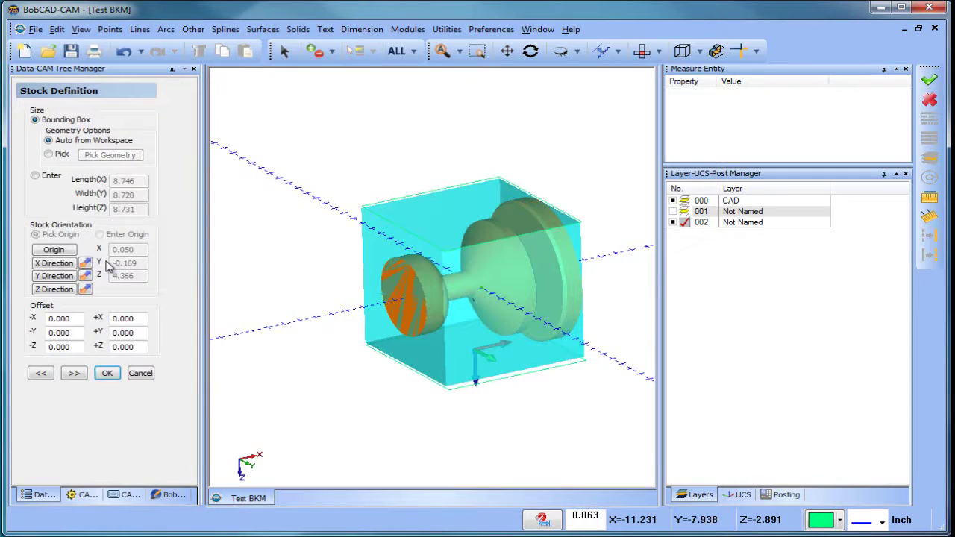
click(78, 375)
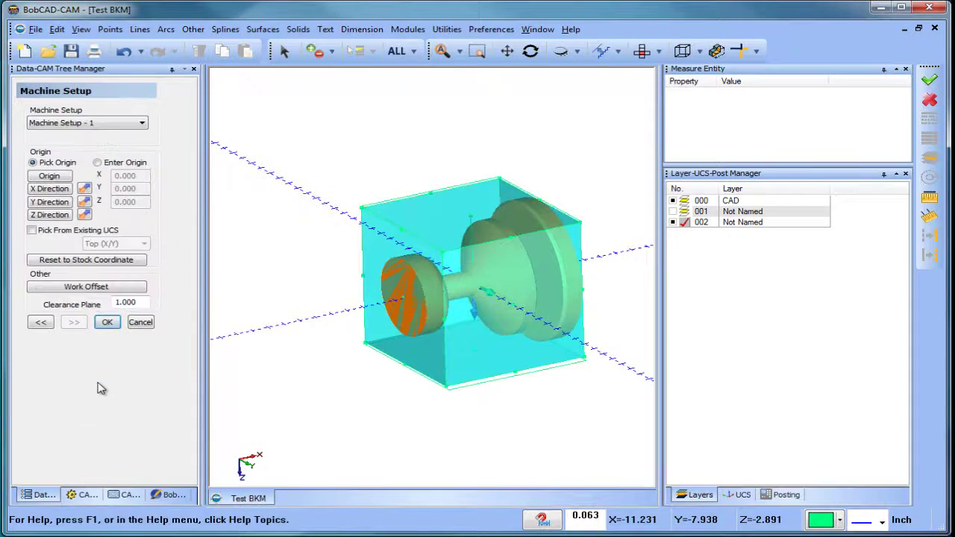
Try to pick the origin of Machine Setup - 1 on the stock block
click(642, 51)
middle_drag(506, 342, 467, 331)
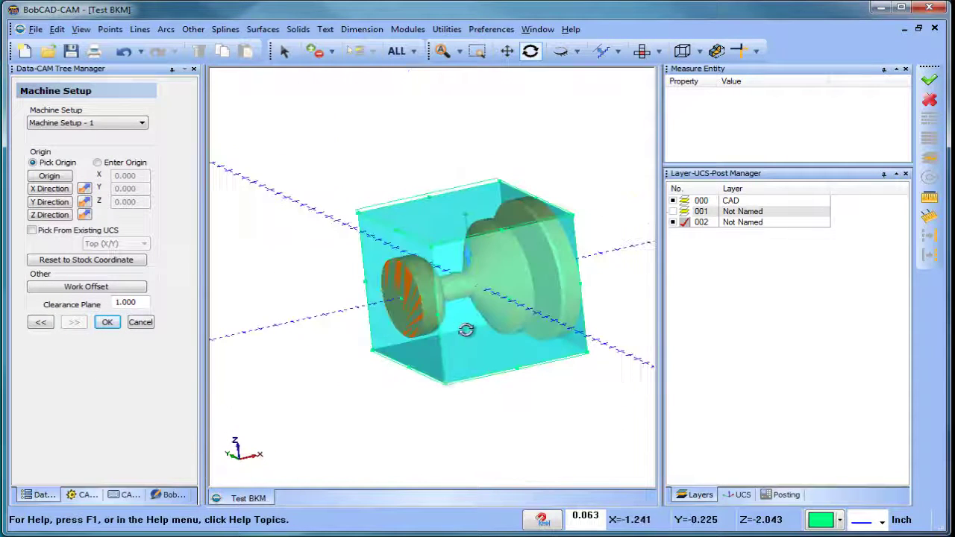
click(50, 176)
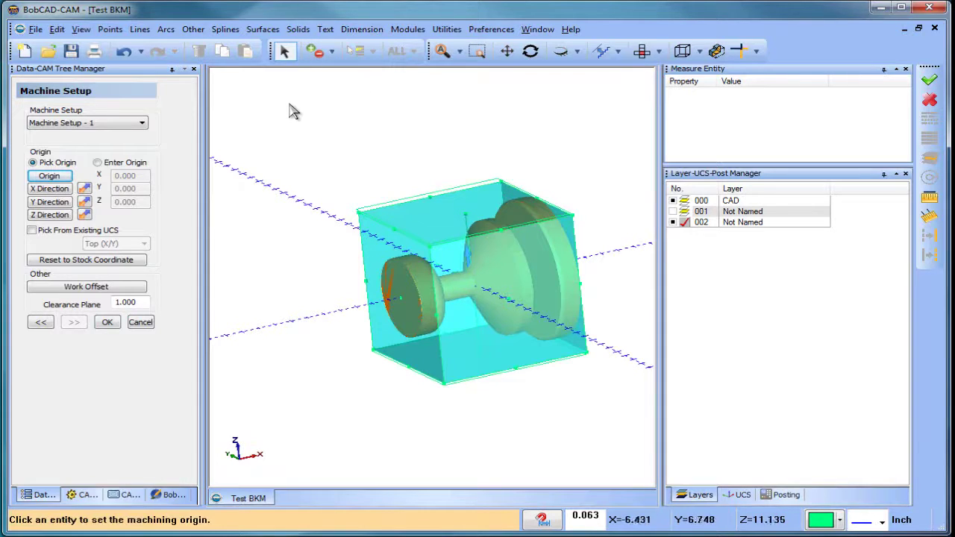
click(470, 323)
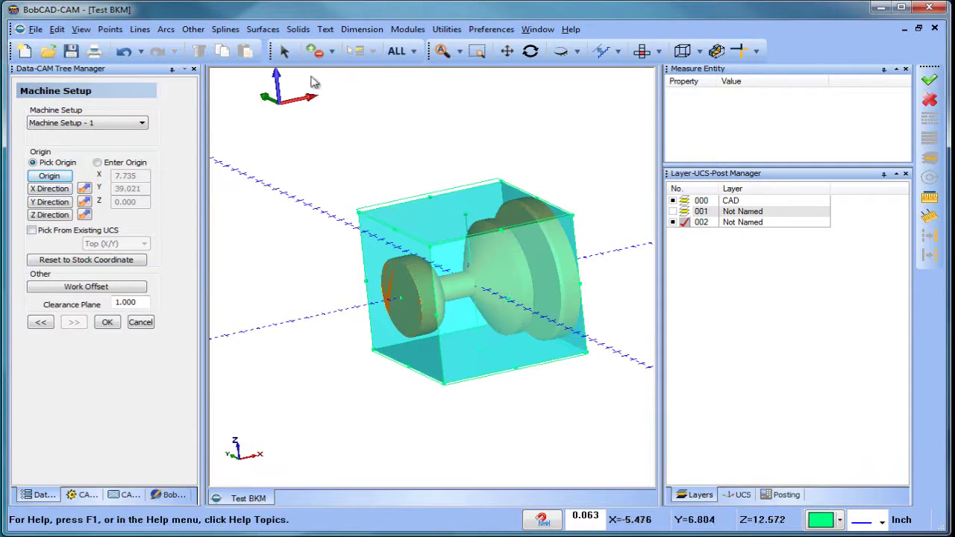
Select all the stock block's edge lines and points, leave out the solid part, and copy them
click(396, 50)
right_click(371, 125)
click(416, 141)
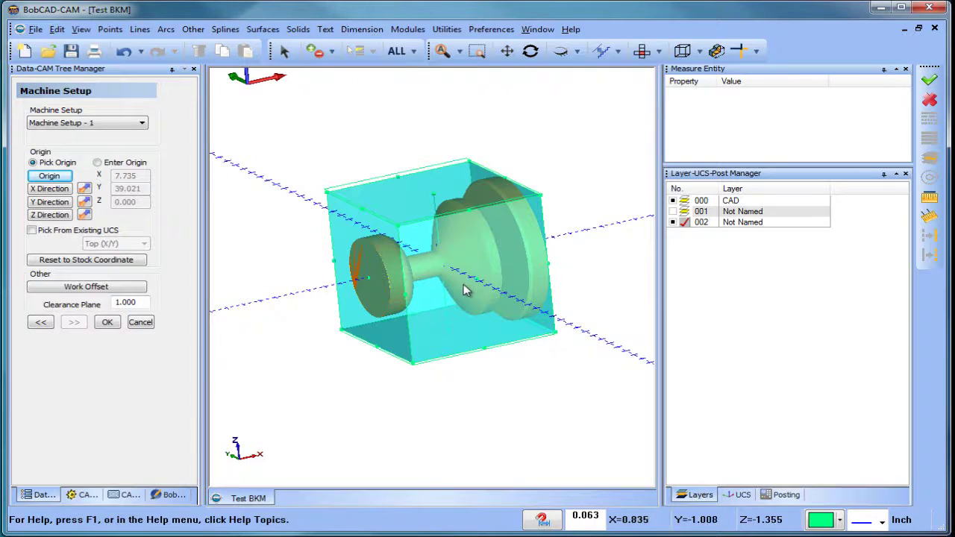
click(401, 56)
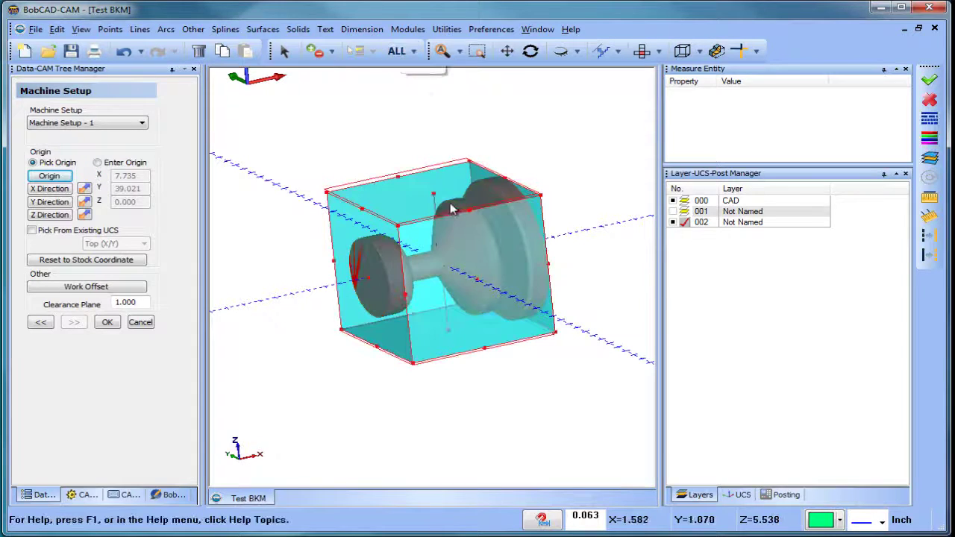
click(286, 52)
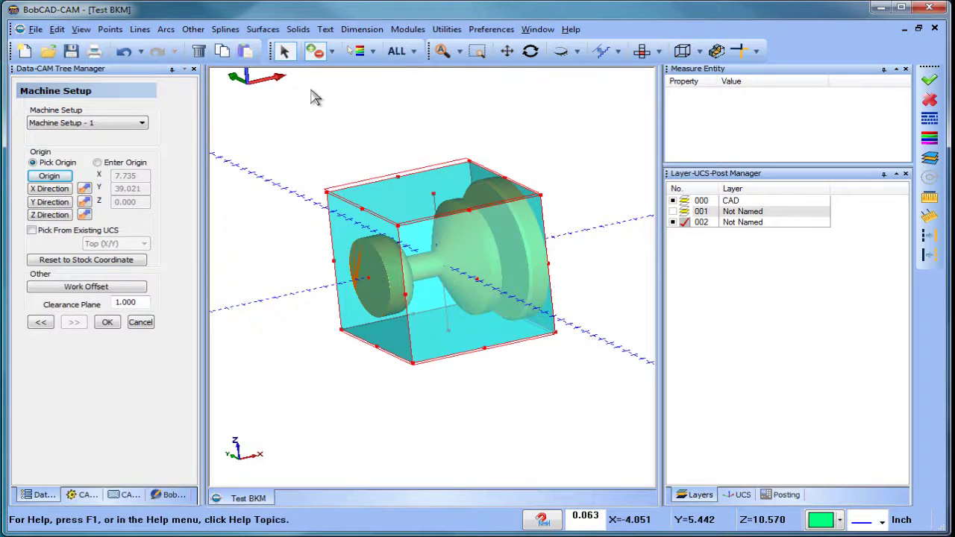
Set Machine Setup - 1's origin at the midpoint of the stock's top edge at the large-diameter end and finish the job setup
click(49, 176)
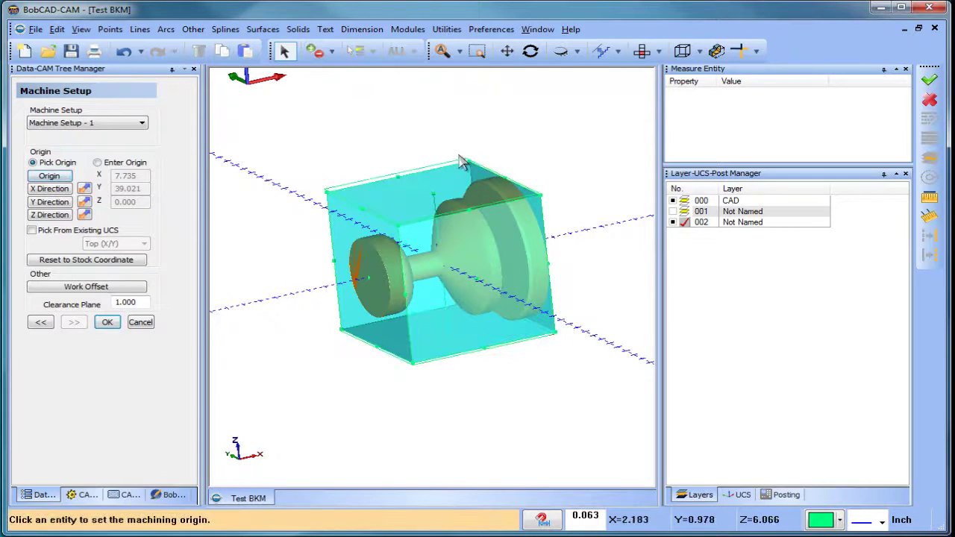
click(505, 182)
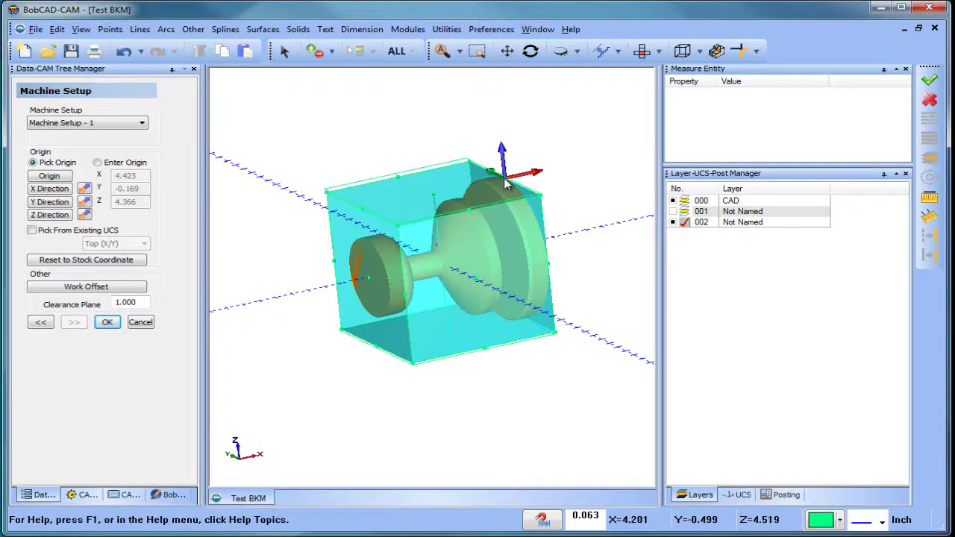
click(107, 324)
Add layer 003, make it active, hide layer 002, and paste the copied stock edges and points onto the new layer
right_click(742, 237)
click(750, 233)
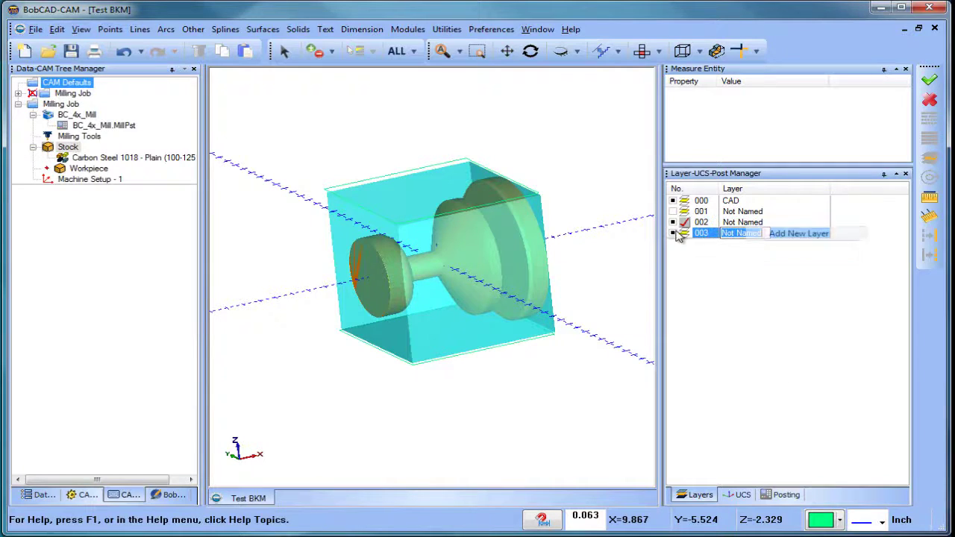
click(684, 233)
click(683, 223)
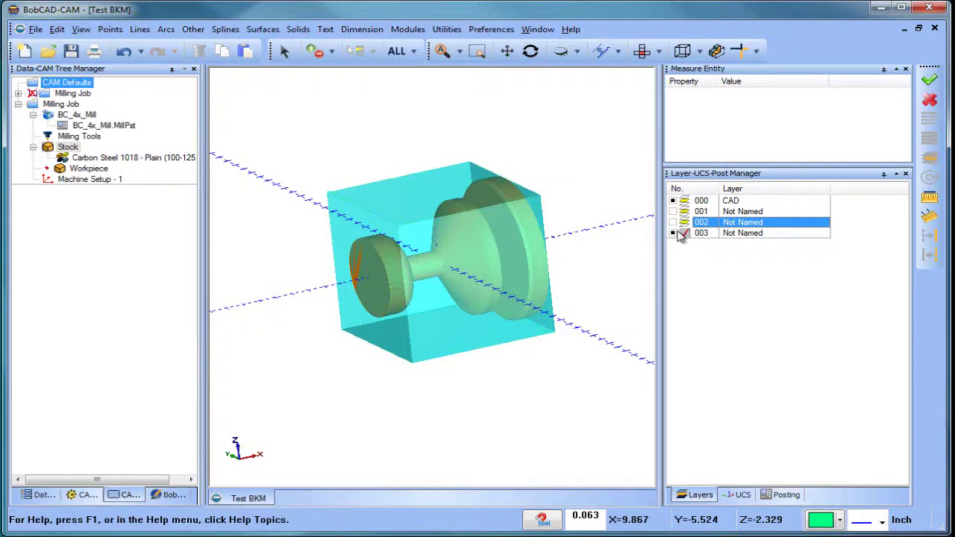
click(56, 29)
Measure the coordinates of the point at the midpoint of the stock's top edge at the large-diameter end
middle_drag(440, 246, 450, 170)
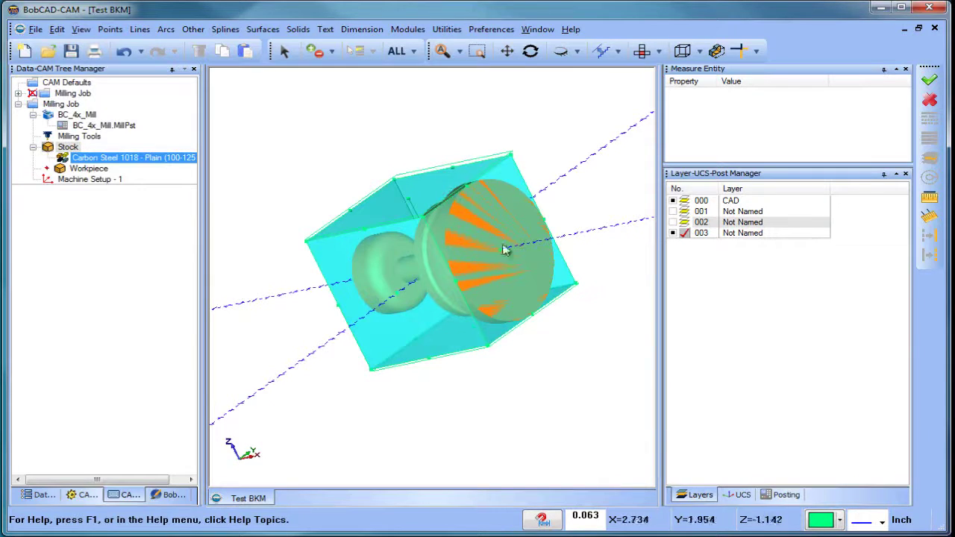
click(929, 198)
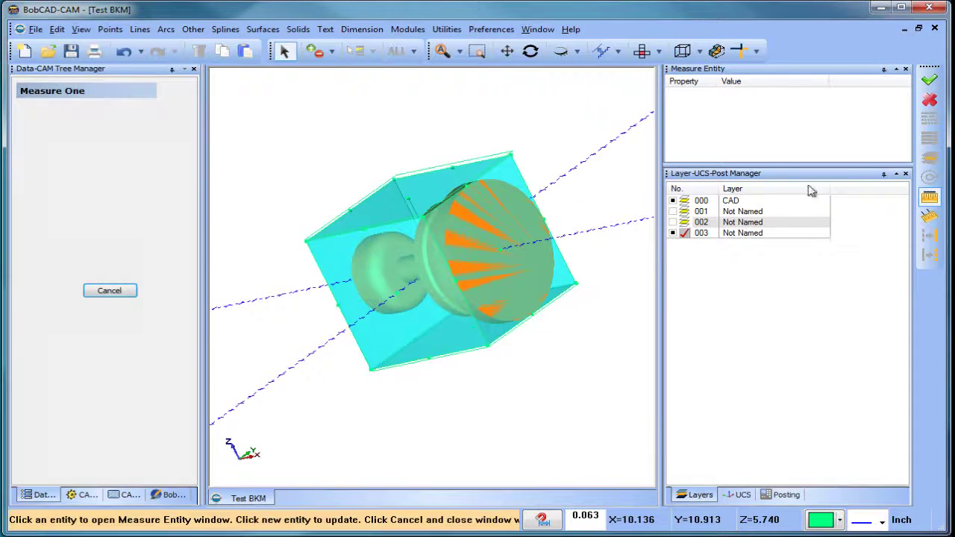
click(468, 189)
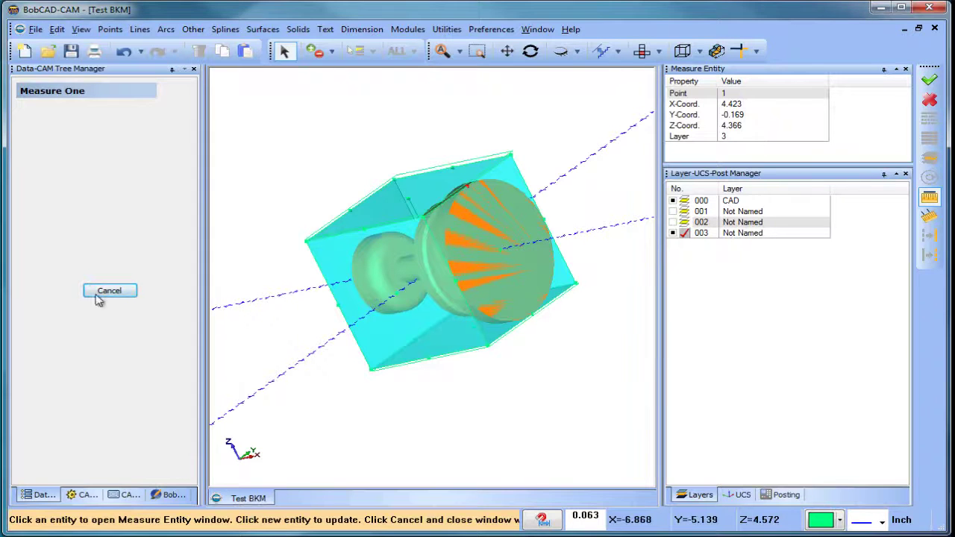
click(125, 293)
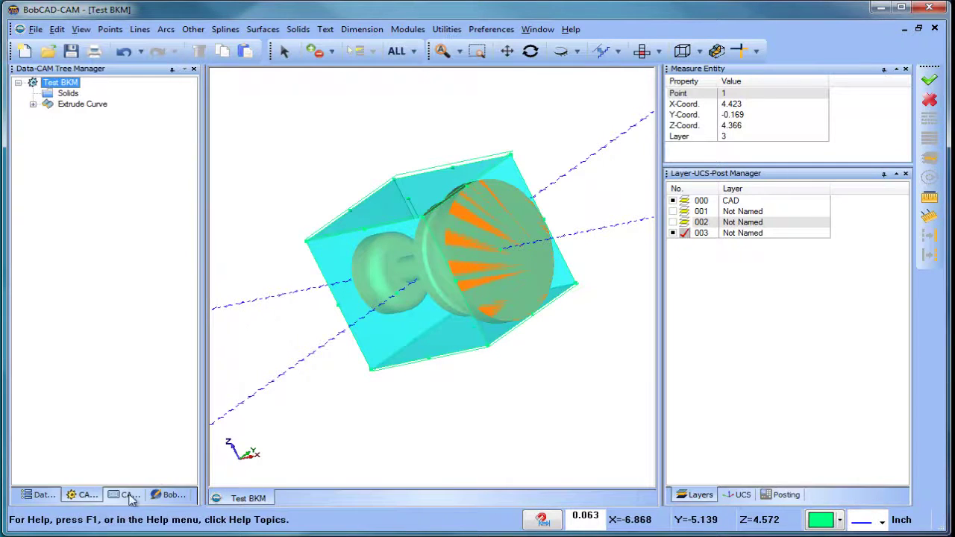
Return to the CAM job tree, make layer 002 active, and hide layer 003
click(127, 496)
middle_drag(390, 309, 292, 252)
click(684, 222)
click(673, 233)
Add a Mill 4 Axis Rotary feature to the new job's Machine Setup - 1 and select the solid part as its geometry
click(89, 182)
right_click(89, 182)
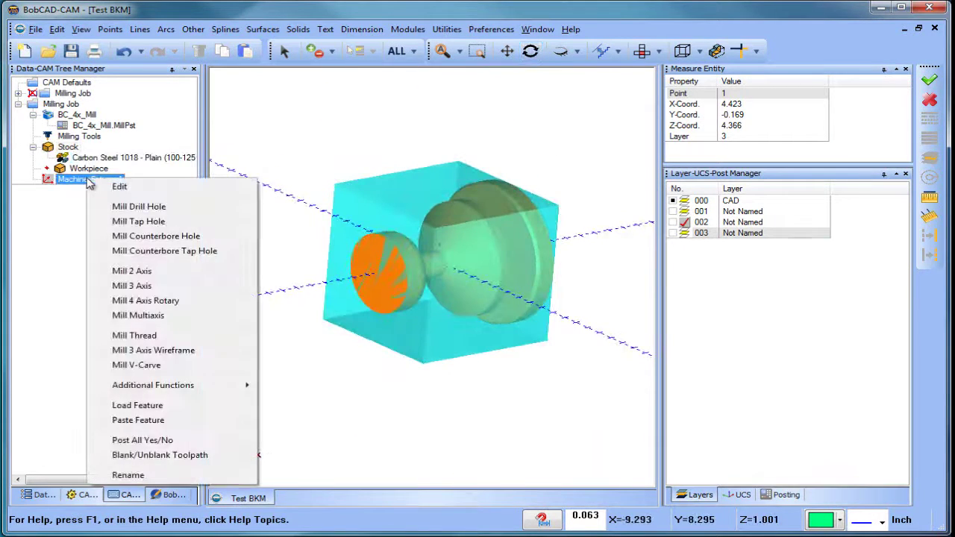
click(186, 301)
click(424, 142)
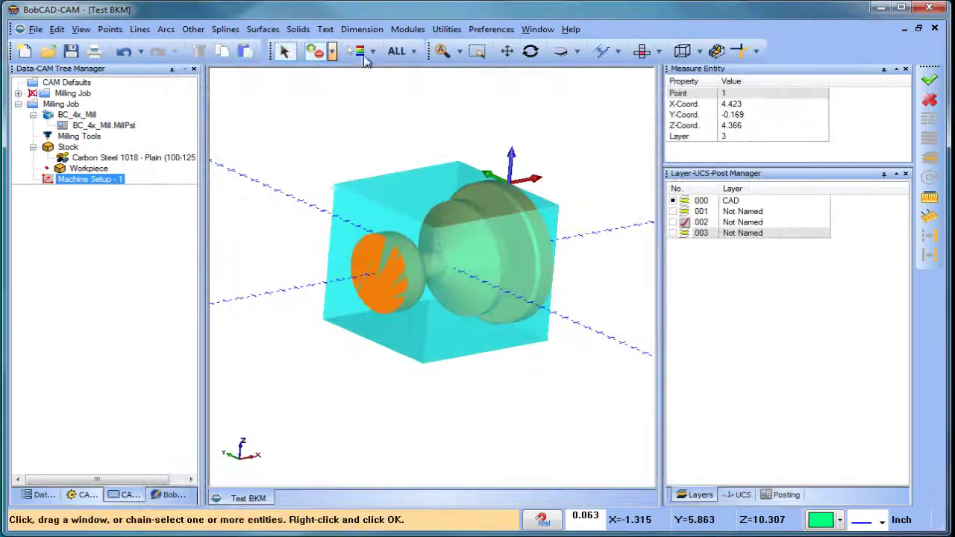
click(376, 270)
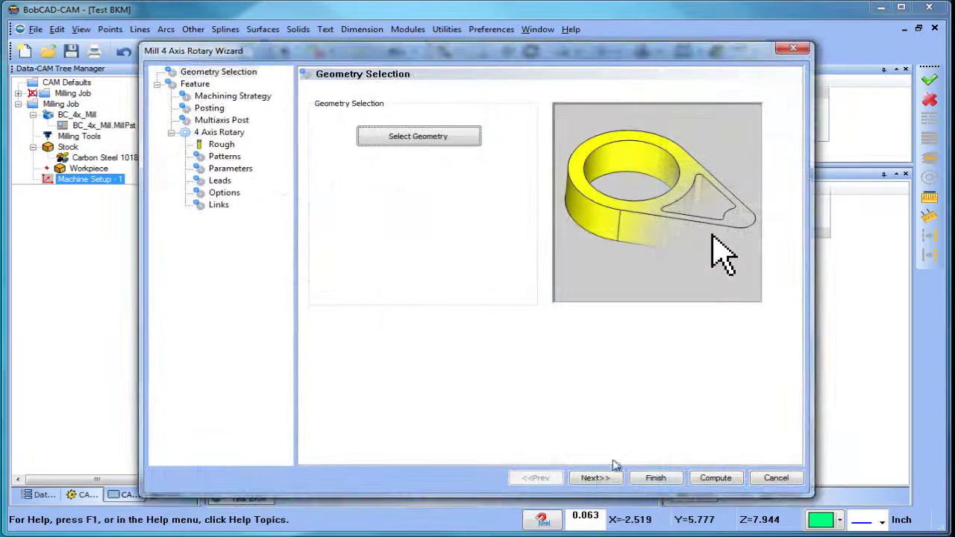
Set the corner radius of the 4 axis rotary roughing tool to .25
click(595, 478)
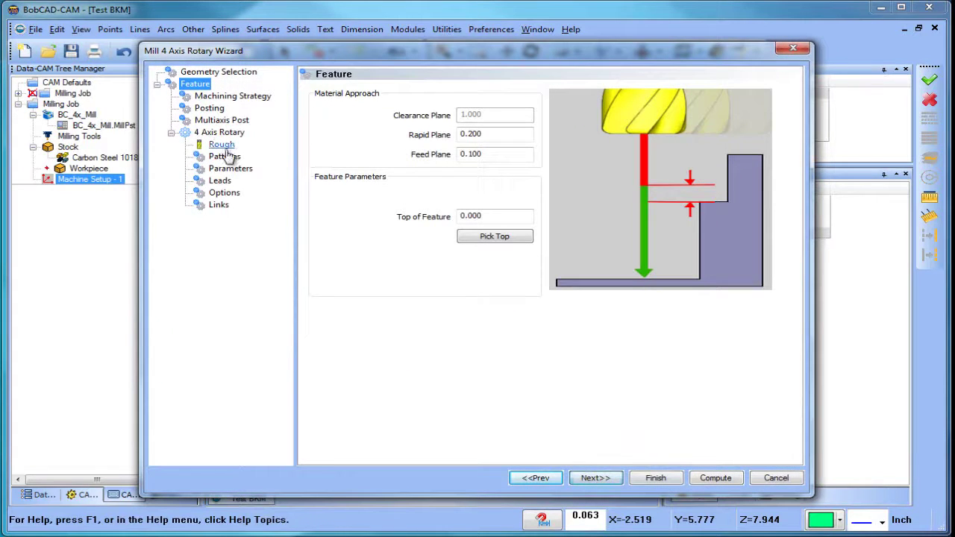
click(224, 147)
double_click(499, 175)
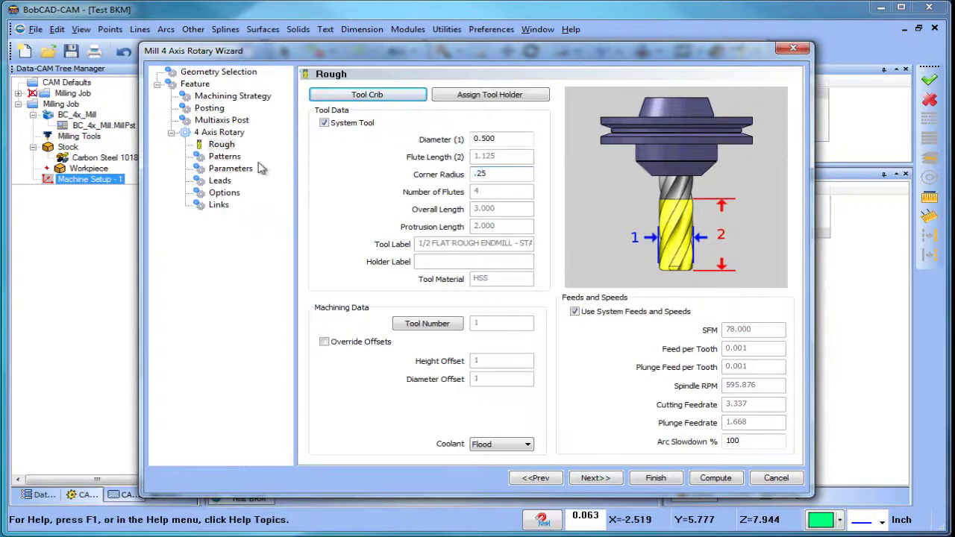
Set the rotary axis base point Z to -4.366 and the cut pattern to Zig Zag, and continue to the cutting parameters
click(224, 156)
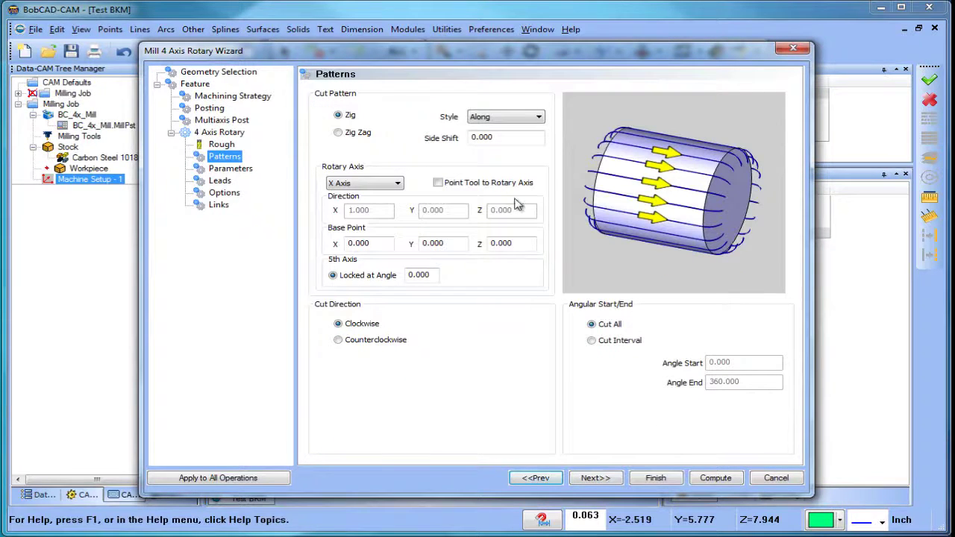
click(525, 240)
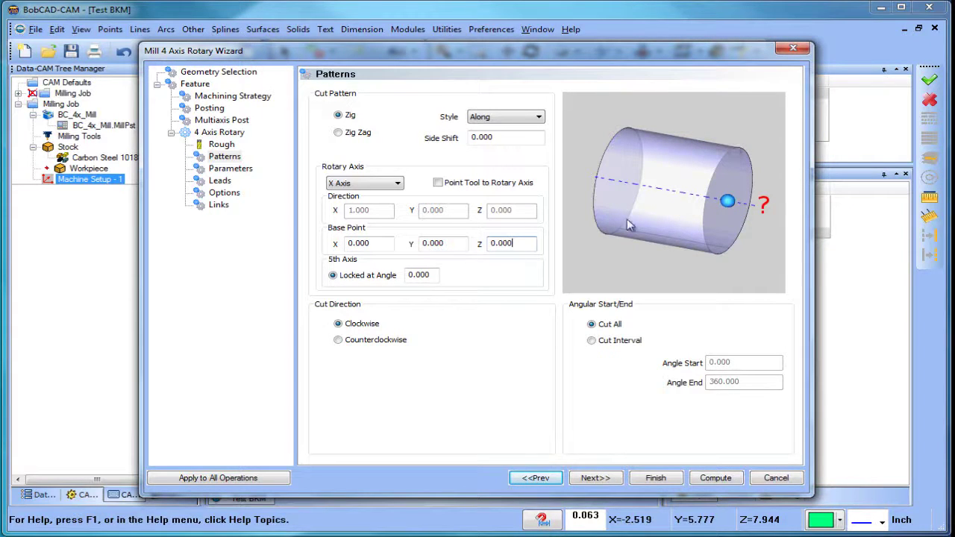
drag(523, 244, 457, 265)
text(-4.366)
click(338, 133)
click(595, 478)
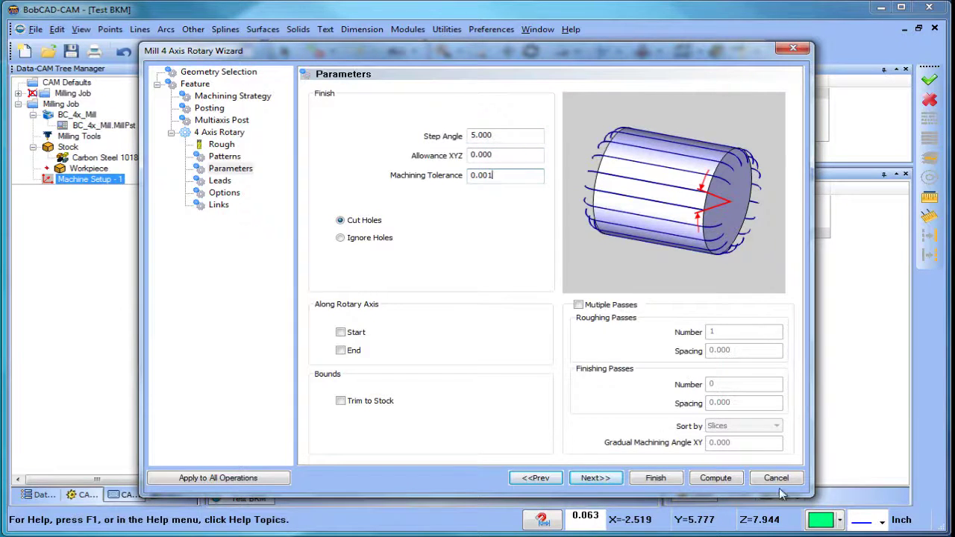
Compute the 4 axis rotary toolpath, close the point measurement, and return to the CAM job tree
click(712, 480)
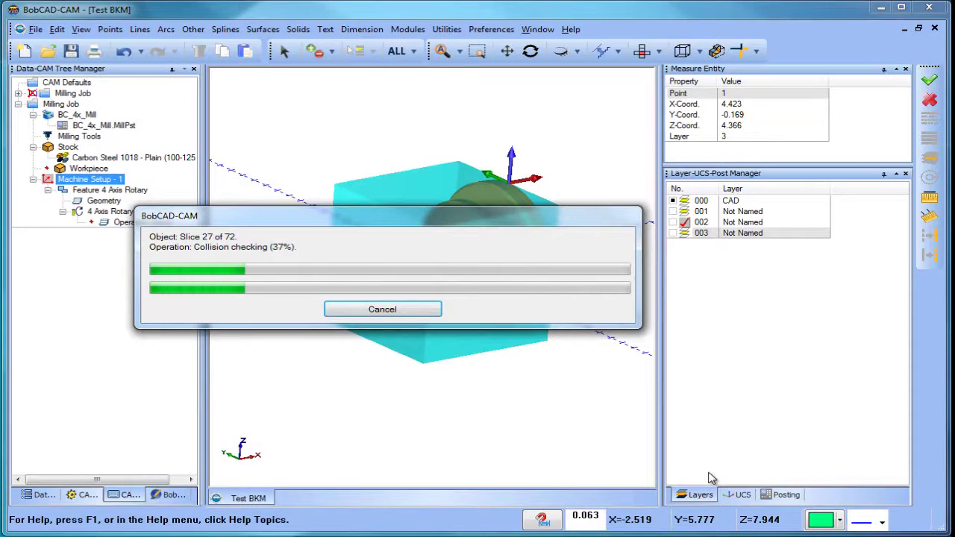
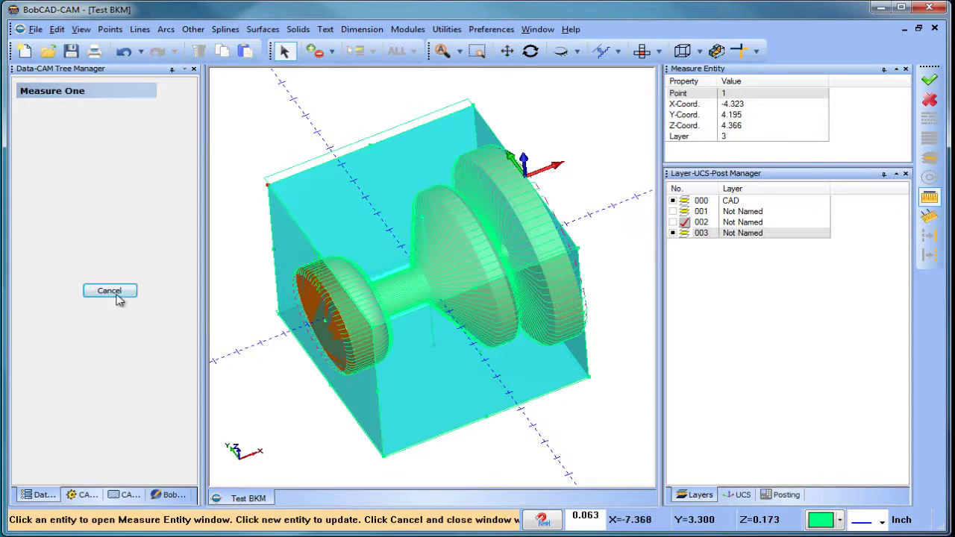
click(111, 292)
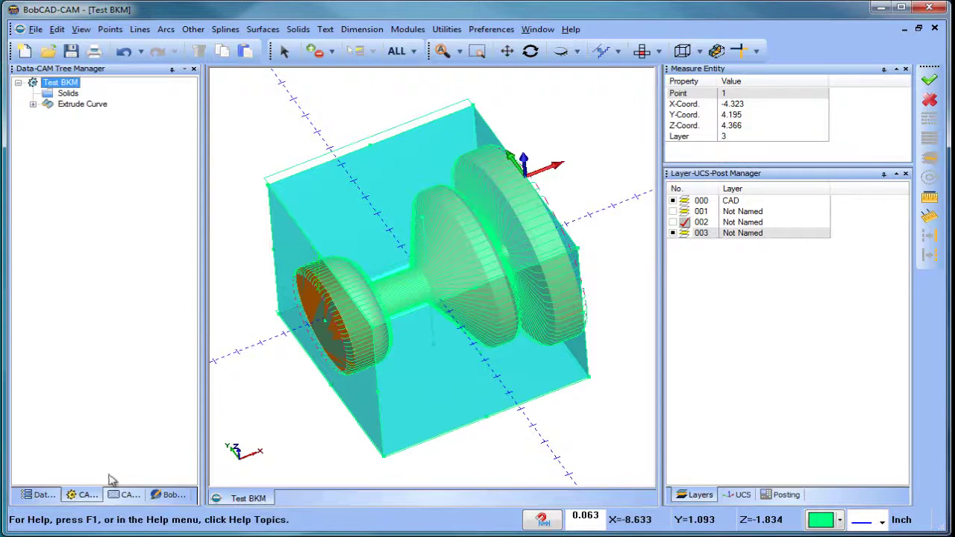
click(125, 498)
Edit the 4 axis rotary feature to limit cutting along the rotary axis from -4.323 to 0.000, and recompute the toolpath
right_click(108, 191)
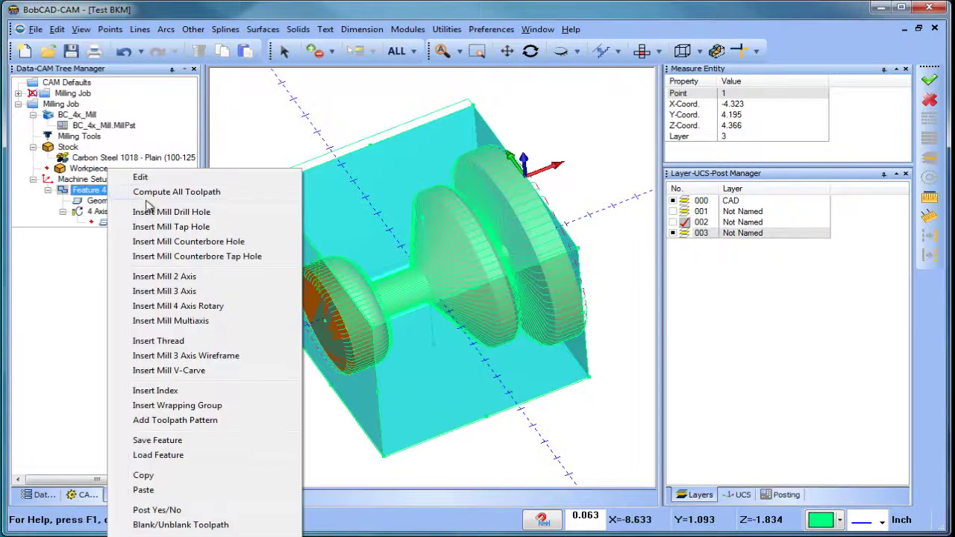
click(142, 178)
click(224, 144)
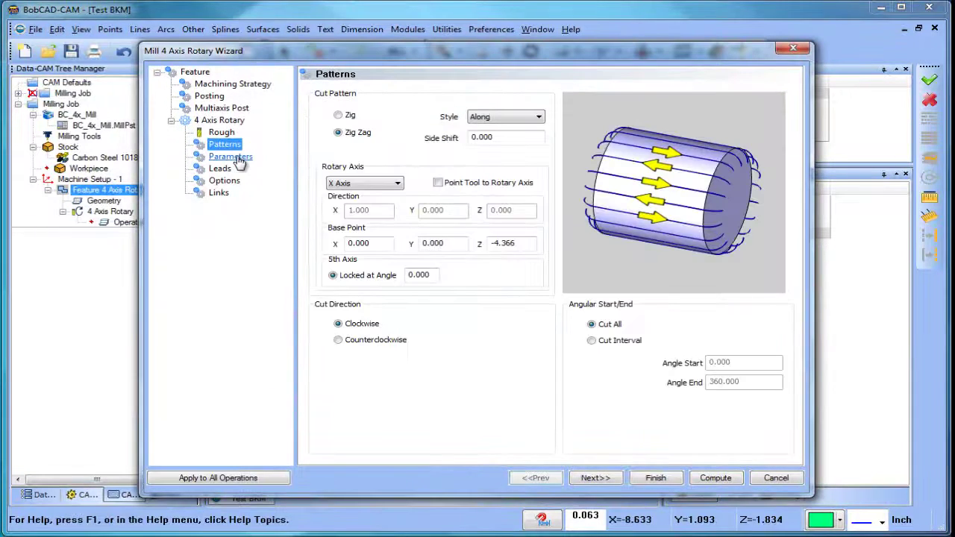
click(239, 159)
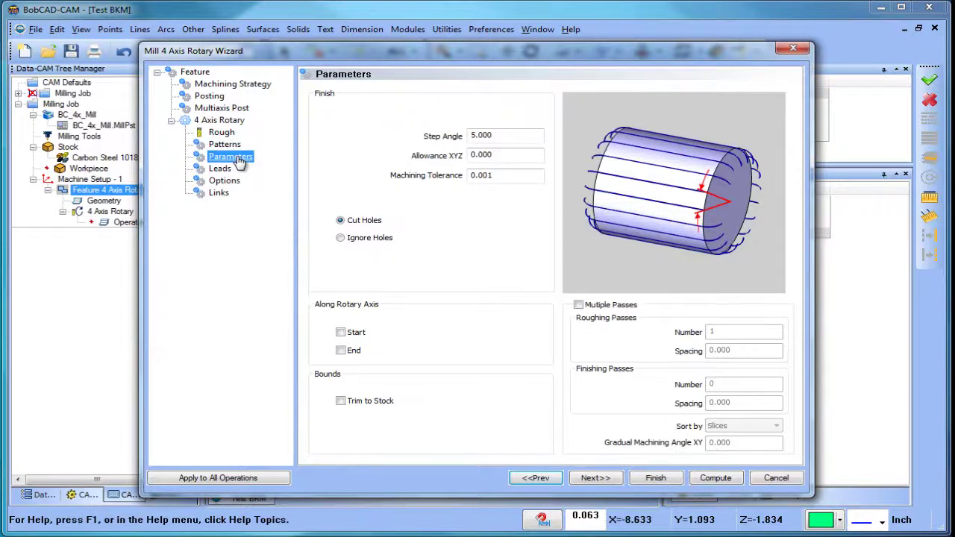
click(341, 333)
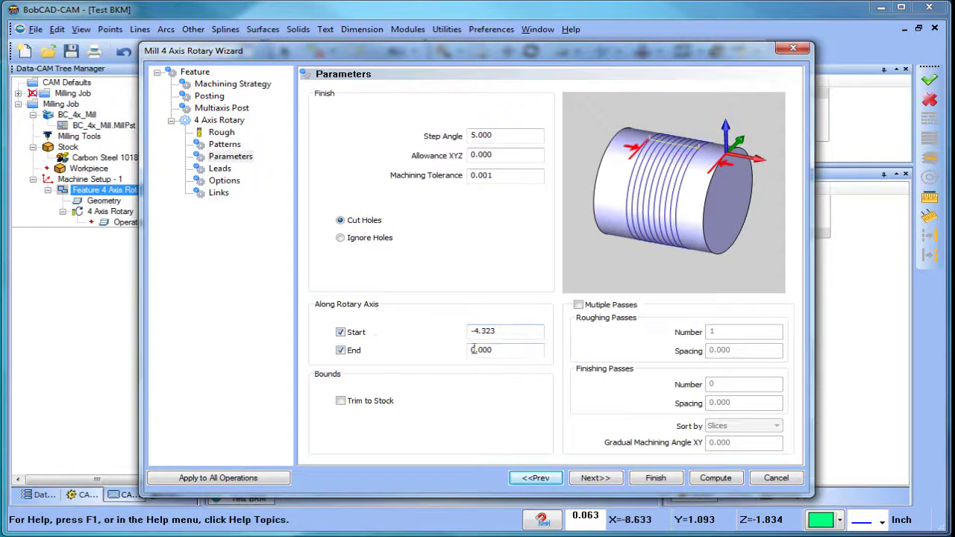
click(713, 479)
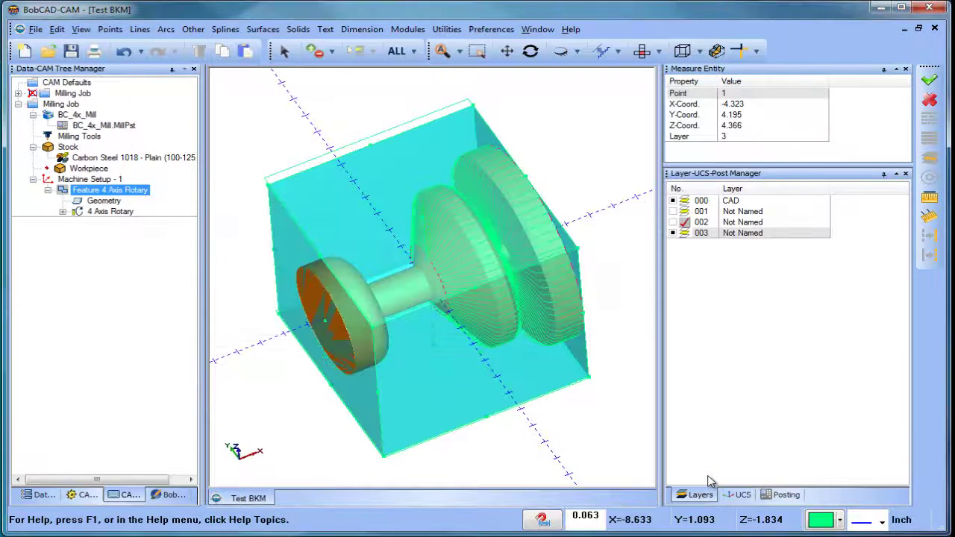
drag(475, 282, 478, 310)
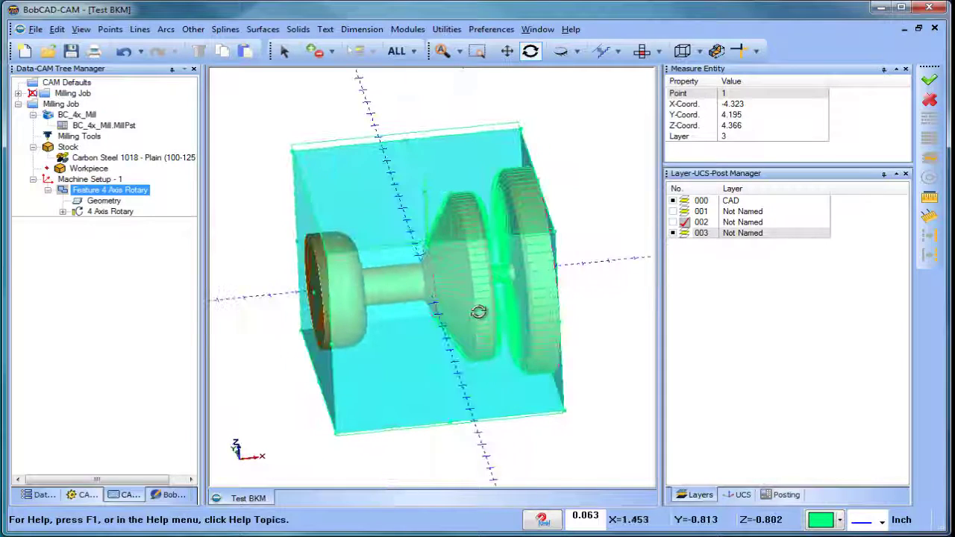
key(Escape)
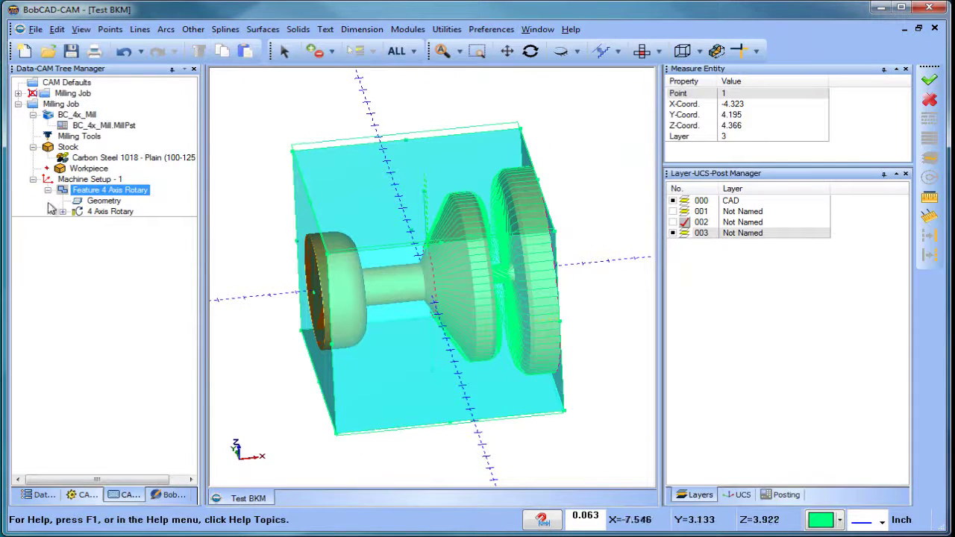
Set the rotary feature's start limit along the rotary axis to -8.646 and recompute the toolpath
right_click(86, 189)
click(120, 177)
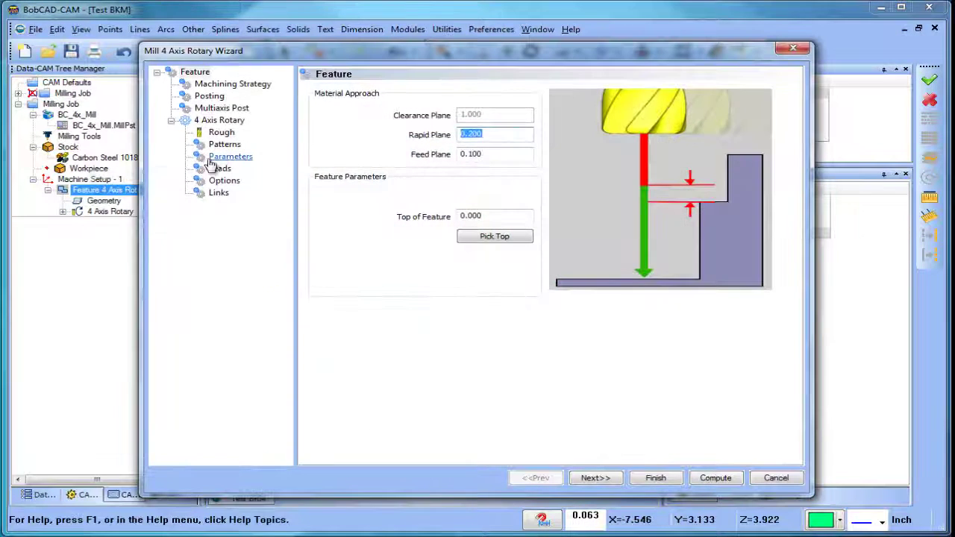
click(230, 158)
click(503, 333)
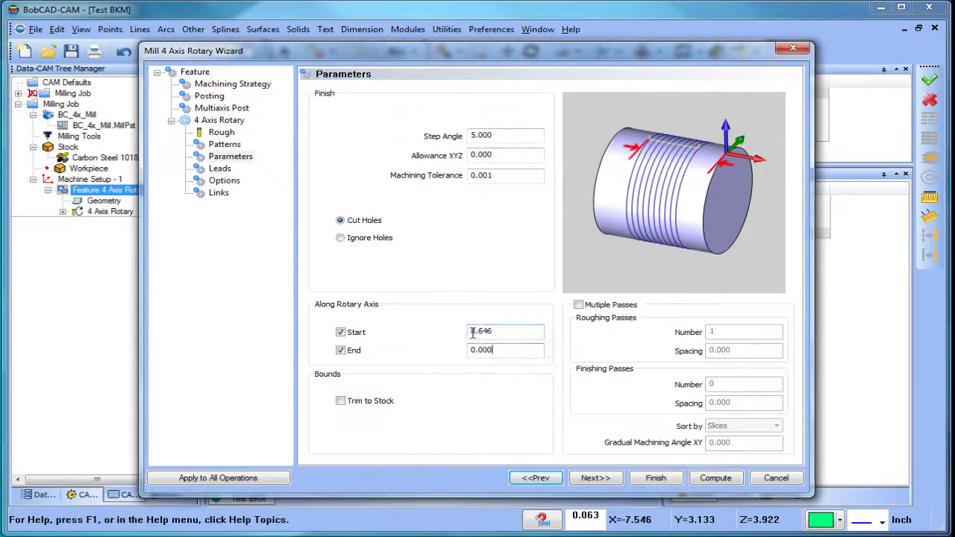
click(716, 479)
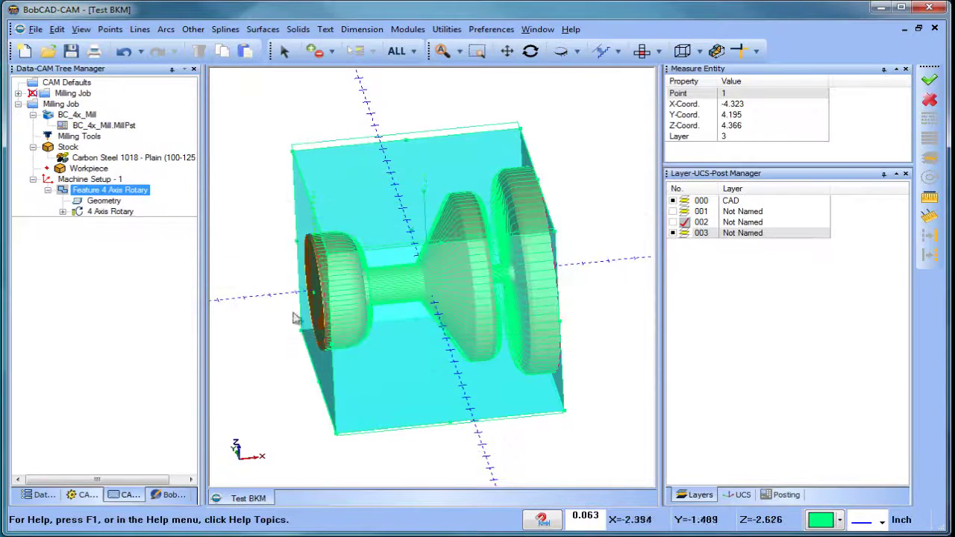
mouse_move(438, 295)
mouse_down()
mouse_move(441, 279)
mouse_move(416, 277)
mouse_move(441, 279)
mouse_move(445, 291)
mouse_up()
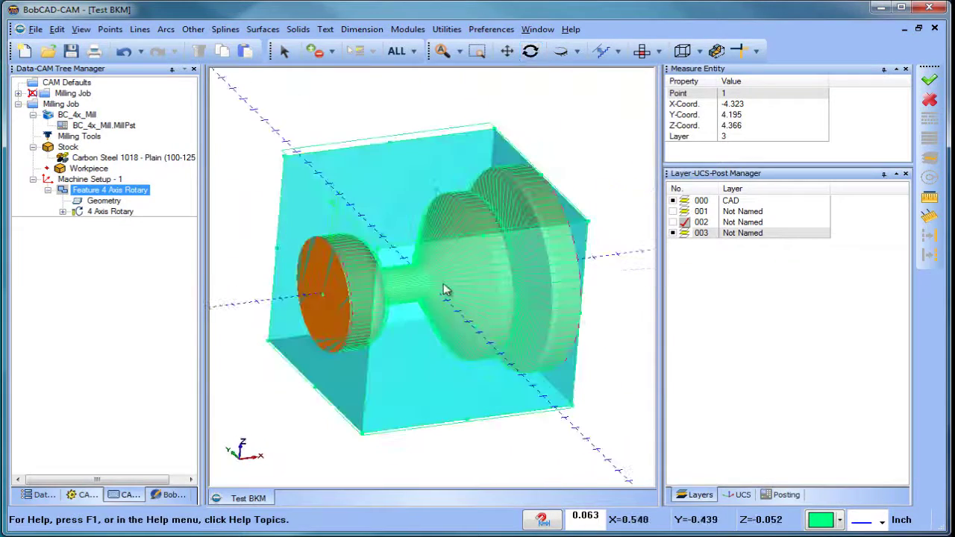
Blank the stock of the second milling job and hide layer 003
click(77, 136)
right_click(68, 149)
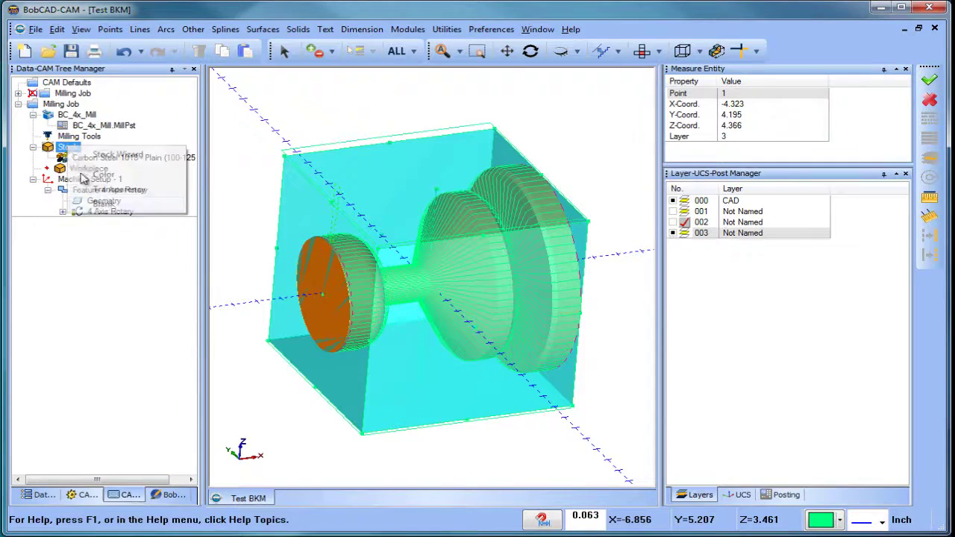
click(117, 208)
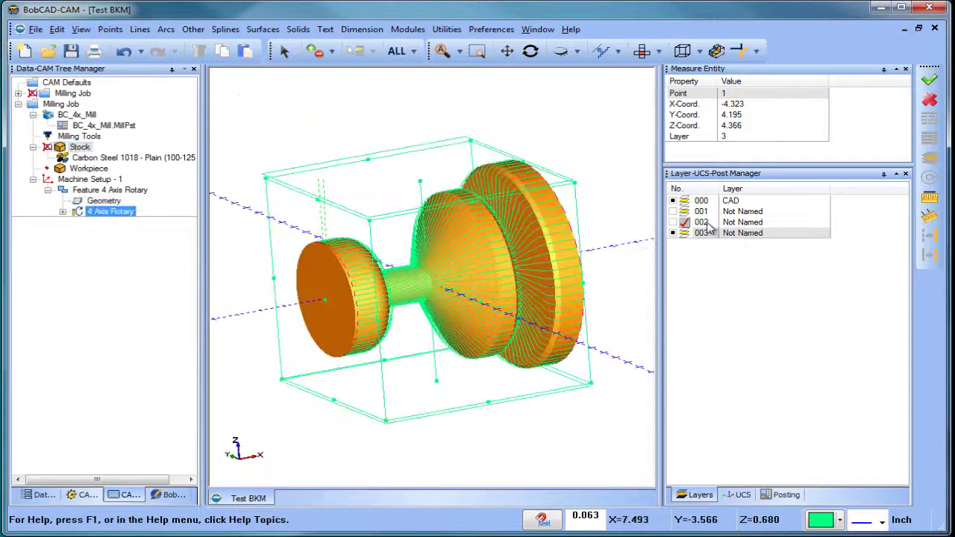
click(674, 235)
mouse_move(420, 297)
middle_down()
mouse_move(447, 284)
mouse_move(396, 302)
mouse_move(429, 295)
middle_up()
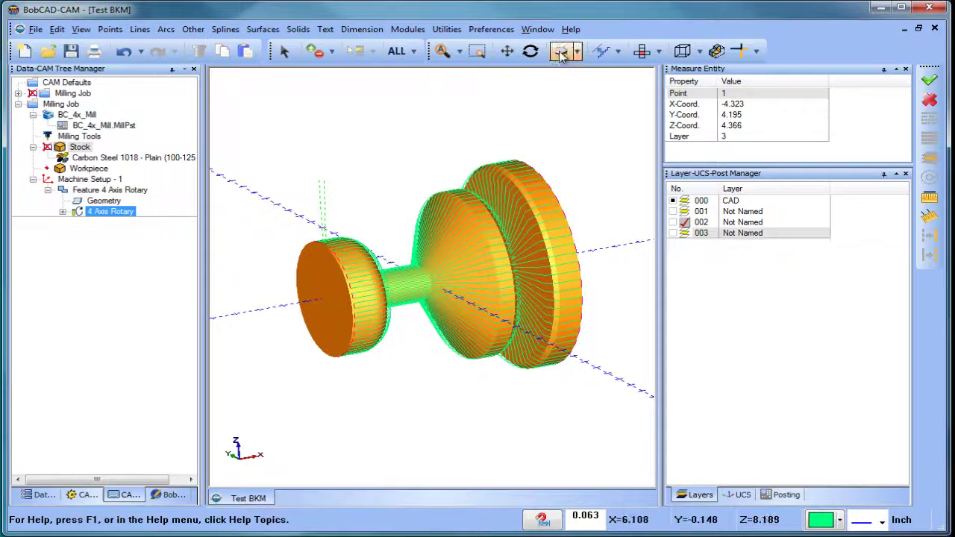
Turn off the X-Y axis display in the part's display settings and apply the change
click(489, 29)
click(503, 71)
click(584, 170)
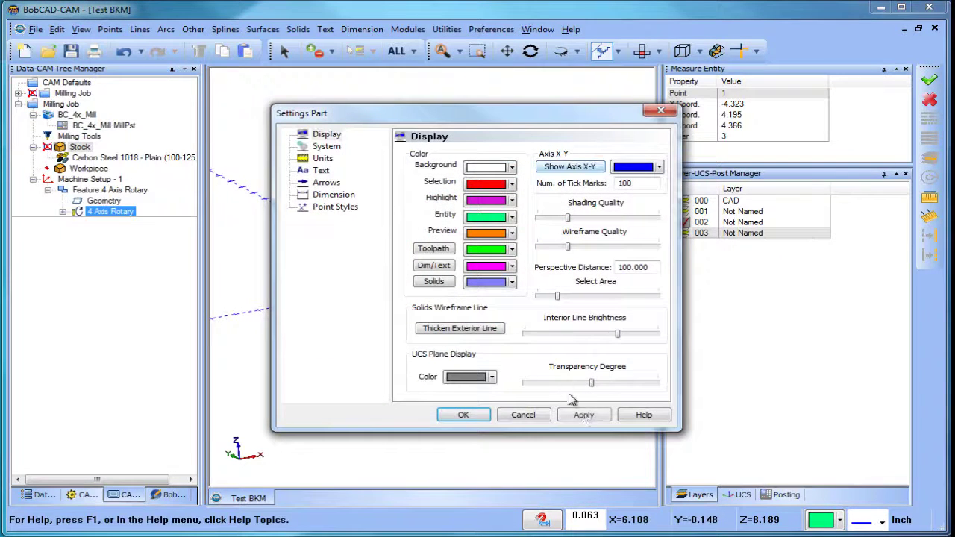
click(584, 415)
click(463, 415)
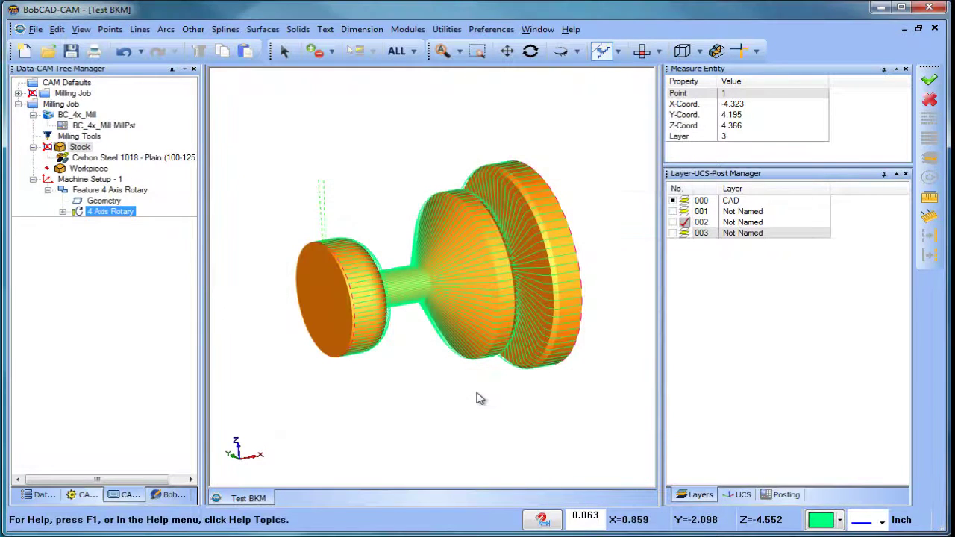
middle_drag(529, 288, 488, 313)
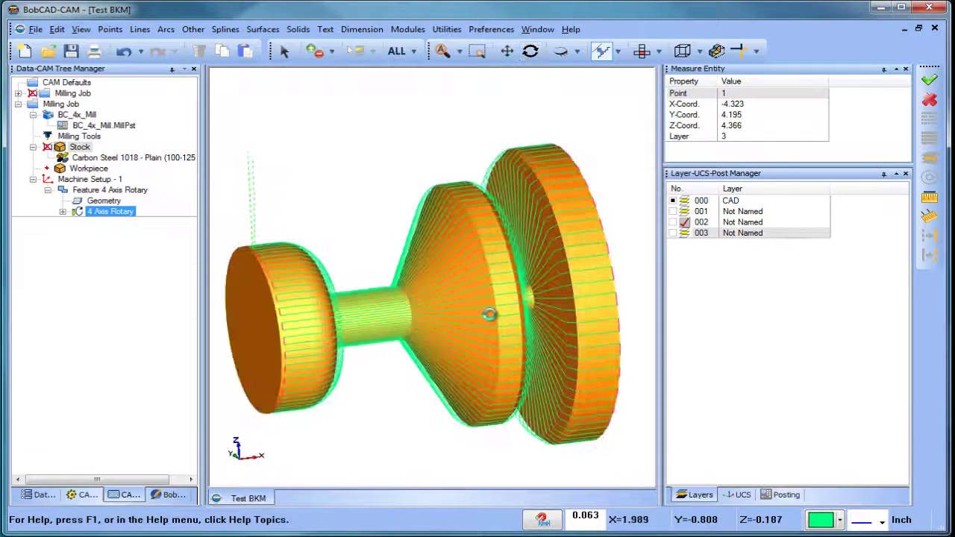
Enable Trim to Stock and multiple passes on the rotary feature with 20 roughing passes spaced 0.375, and recompute the toolpath
click(88, 190)
right_click(88, 190)
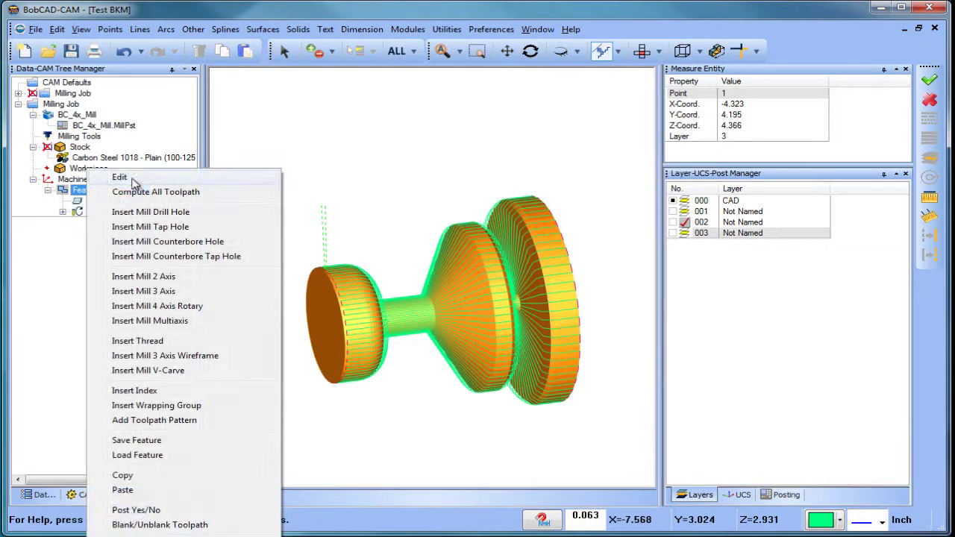
click(127, 179)
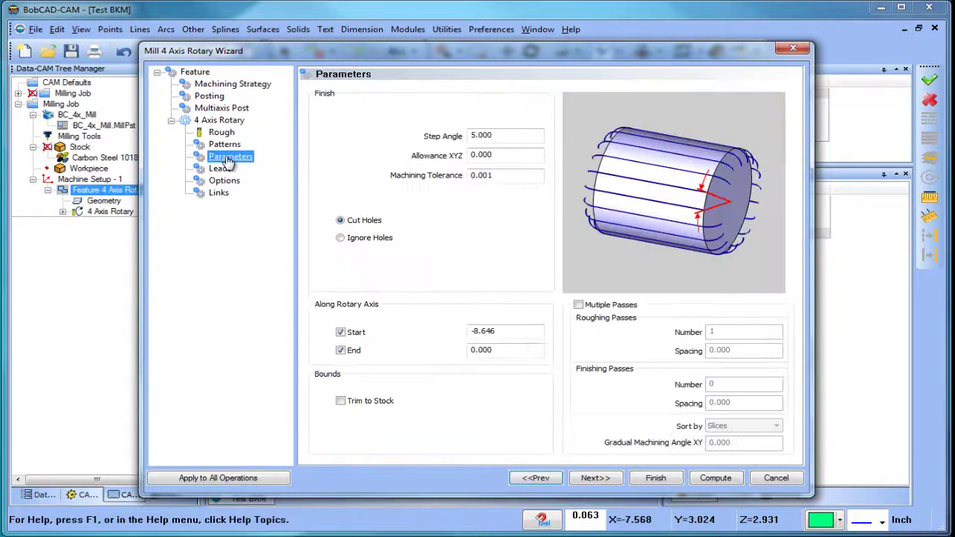
click(342, 402)
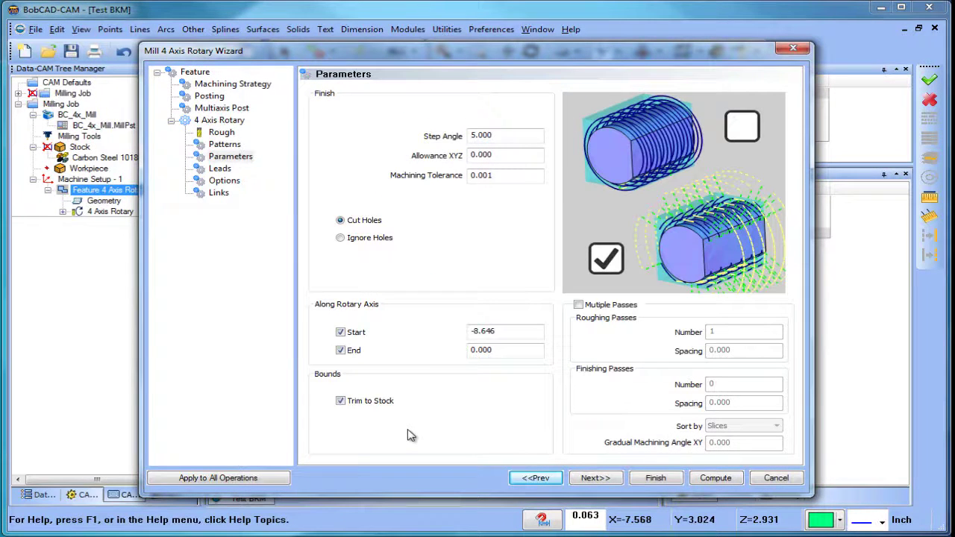
click(579, 304)
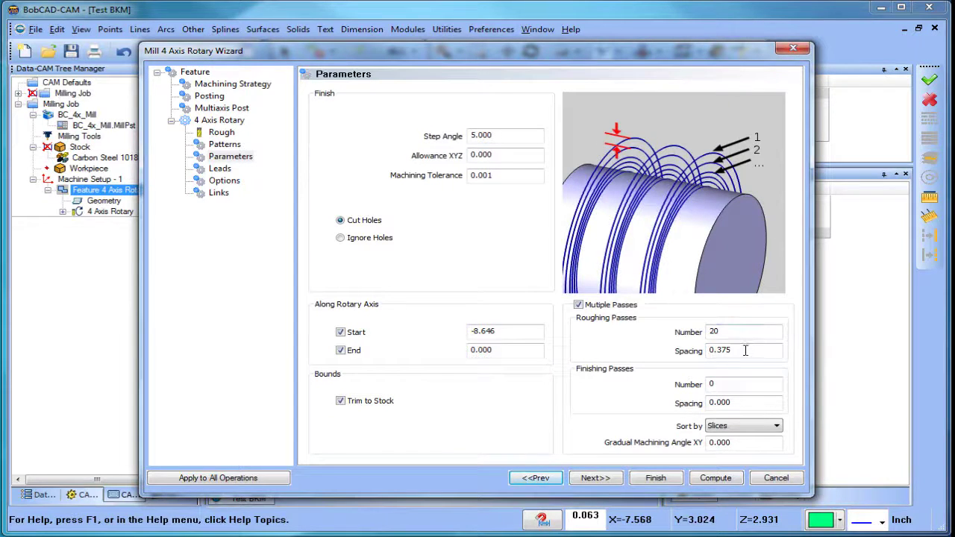
click(717, 477)
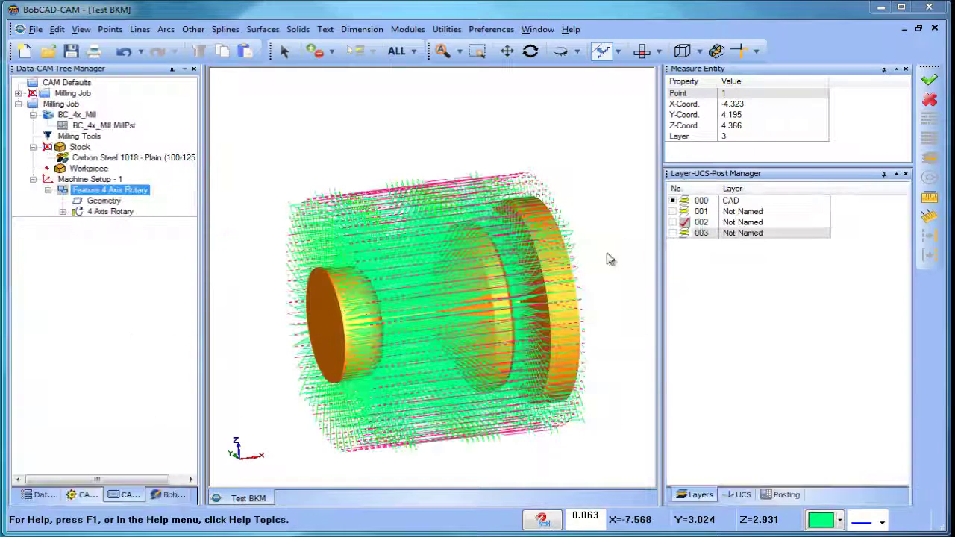
Examine how the rotary roughing passes fit the stock, looking along the rotary axis and close up around the part
middle_drag(472, 323, 495, 324)
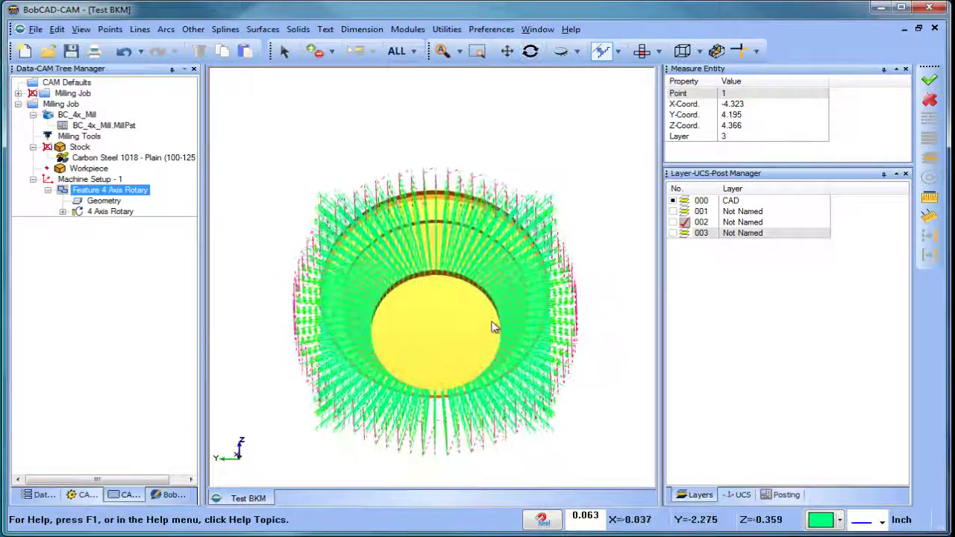
click(659, 51)
click(667, 123)
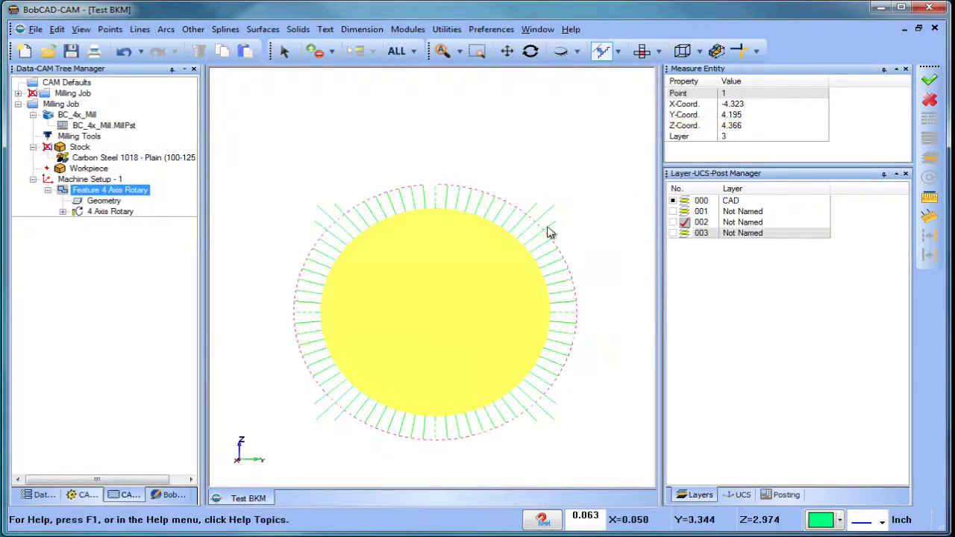
click(77, 147)
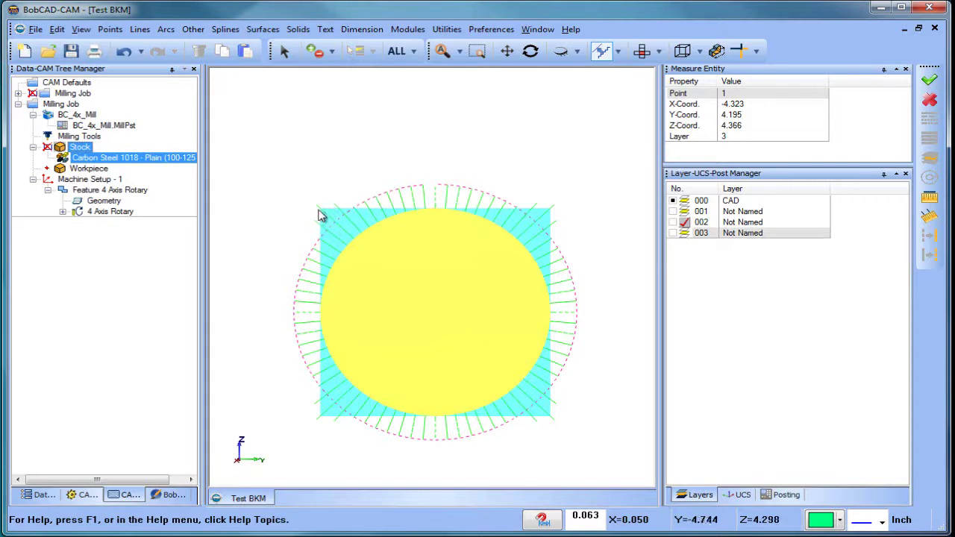
middle_drag(544, 254, 370, 347)
middle_drag(321, 317, 312, 271)
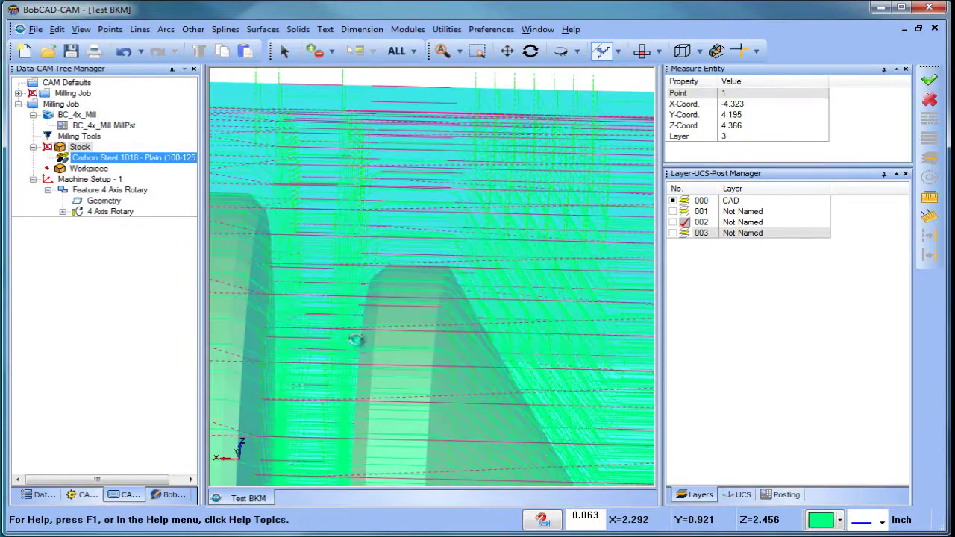
scroll(356, 339, down, 3)
scroll(407, 290, down, 3)
middle_drag(408, 289, 463, 296)
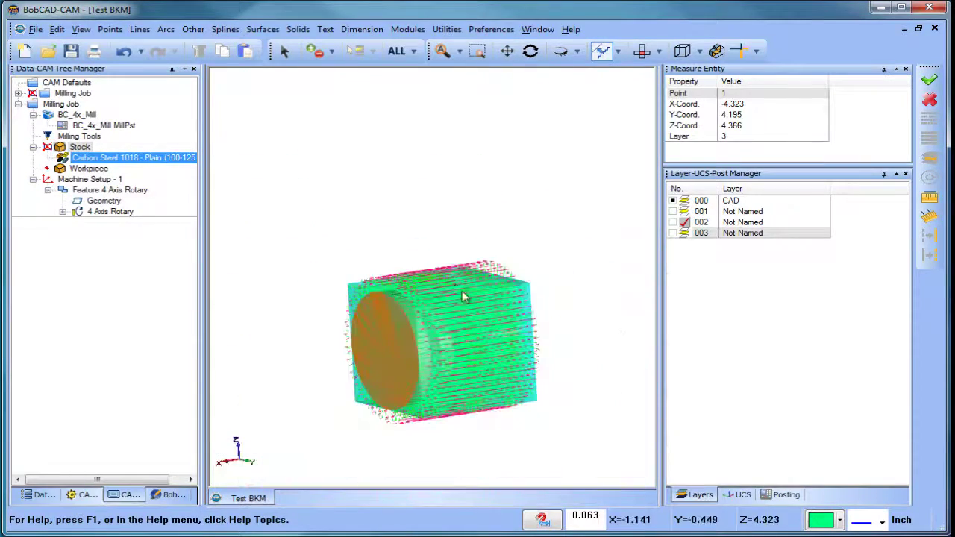
Open the simulation of the milling job and hide the toolpath lines in it
click(407, 29)
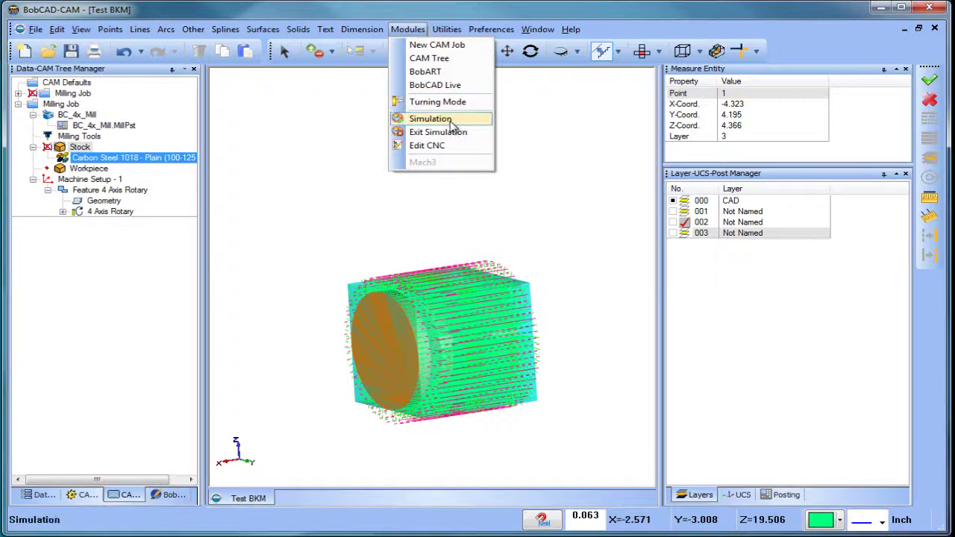
click(393, 119)
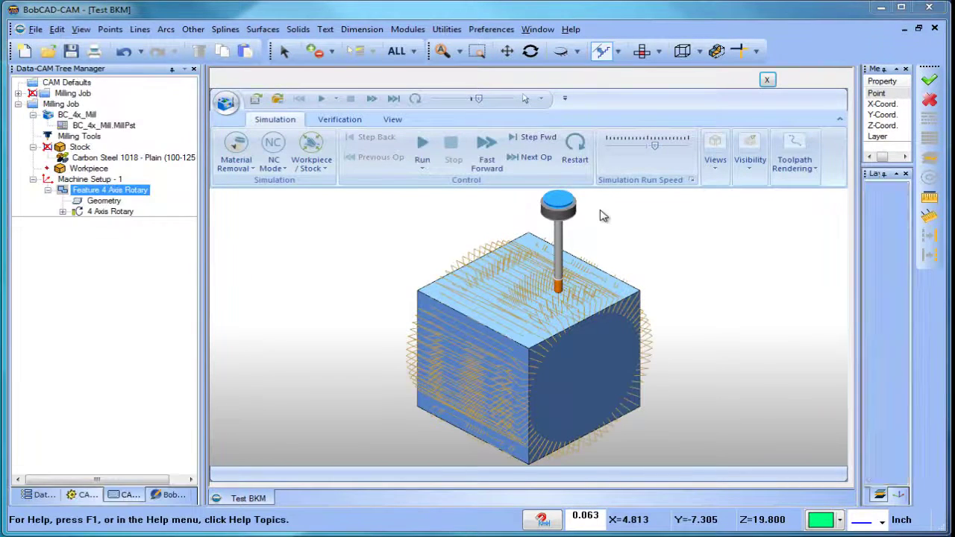
click(715, 161)
click(750, 166)
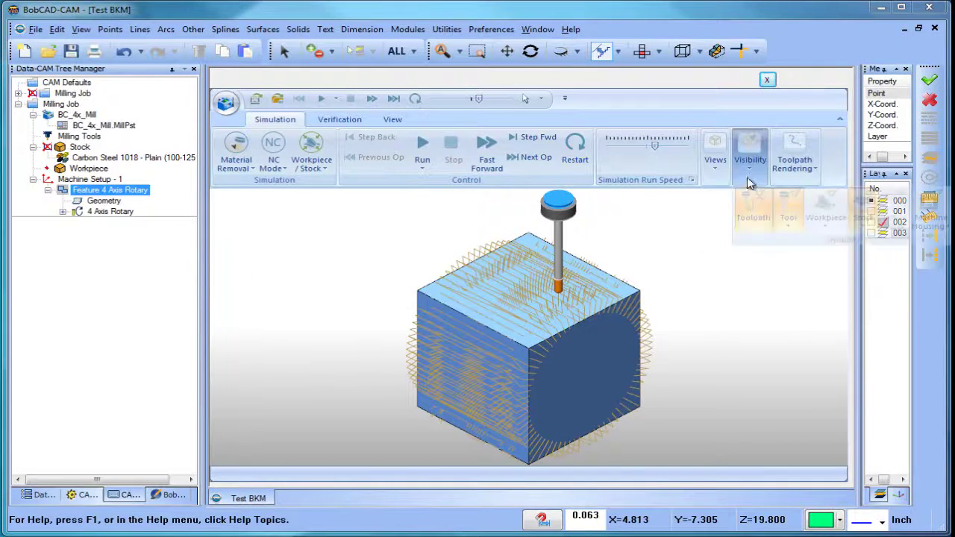
click(748, 209)
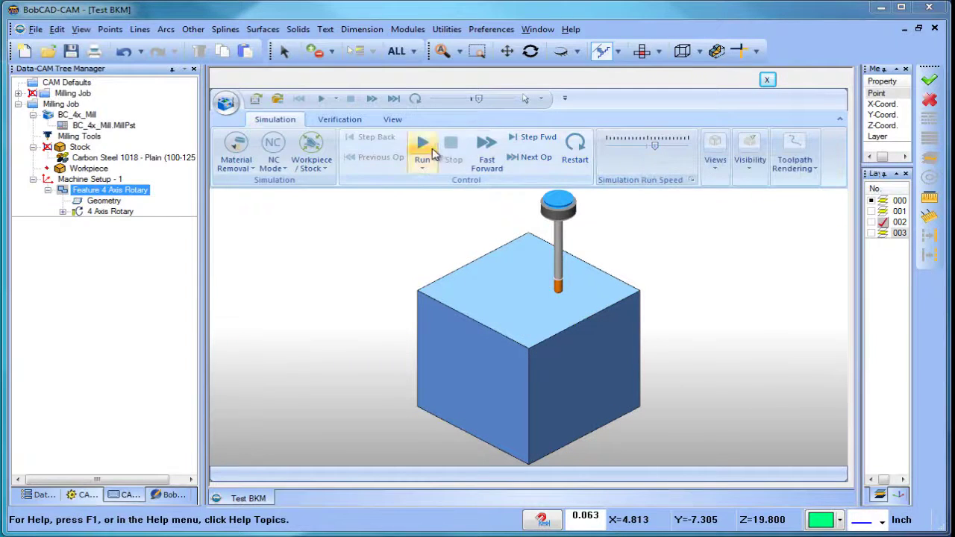
Run the rotary roughing simulation at an increased run speed and inspect the material removal up close
click(423, 153)
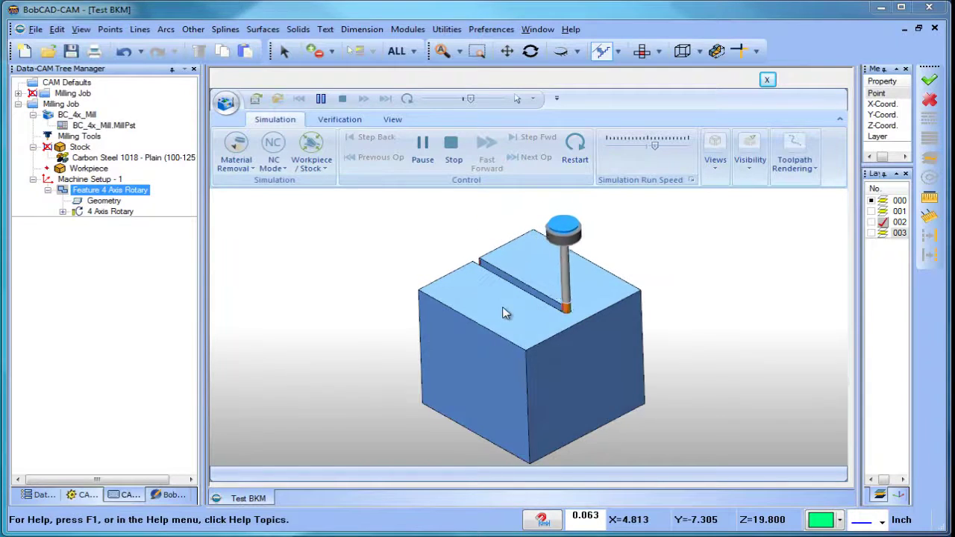
scroll(548, 301, up, 2)
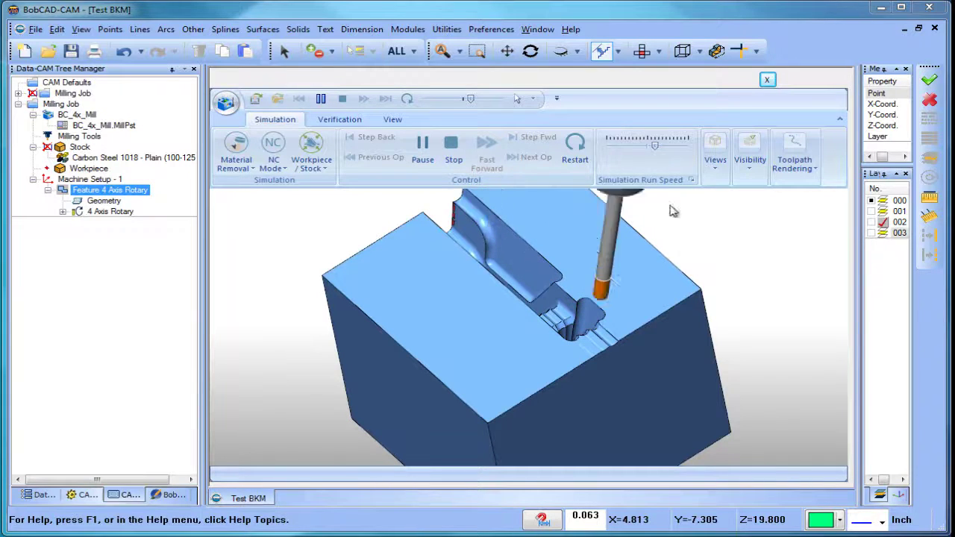
drag(655, 146, 663, 146)
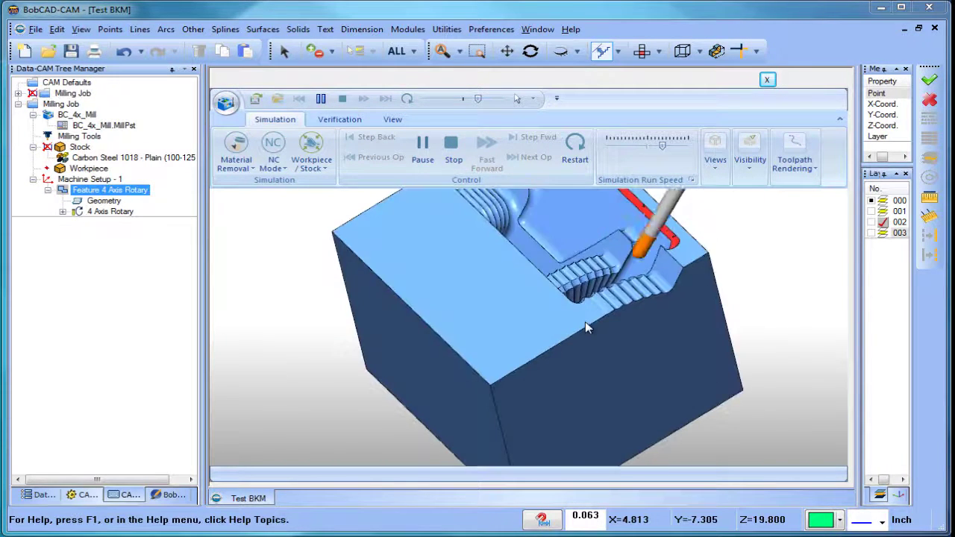
scroll(589, 272, up, 3)
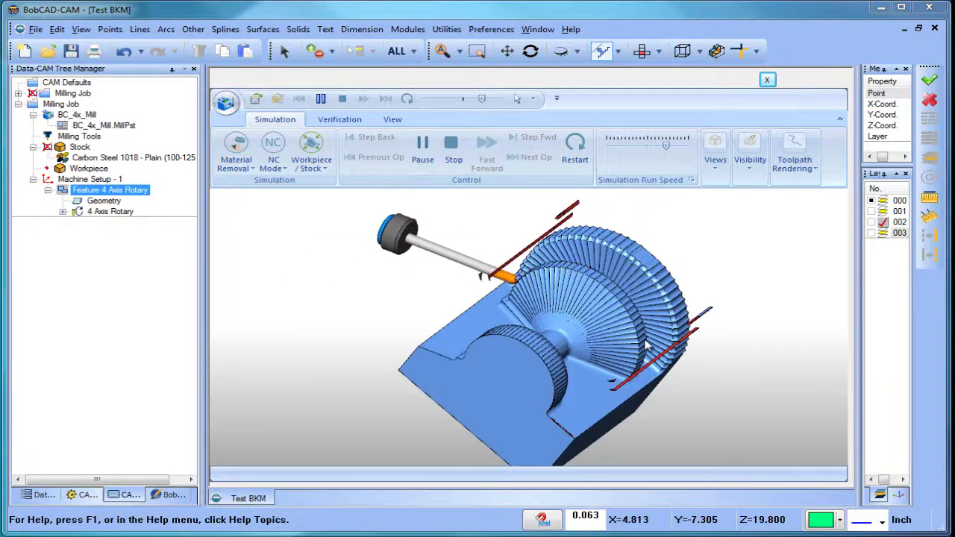
middle_drag(646, 344, 608, 258)
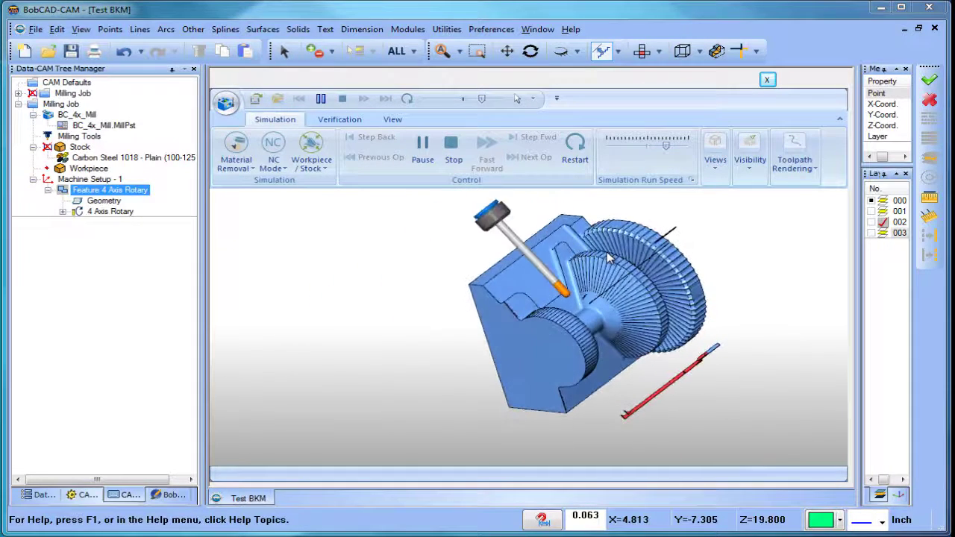